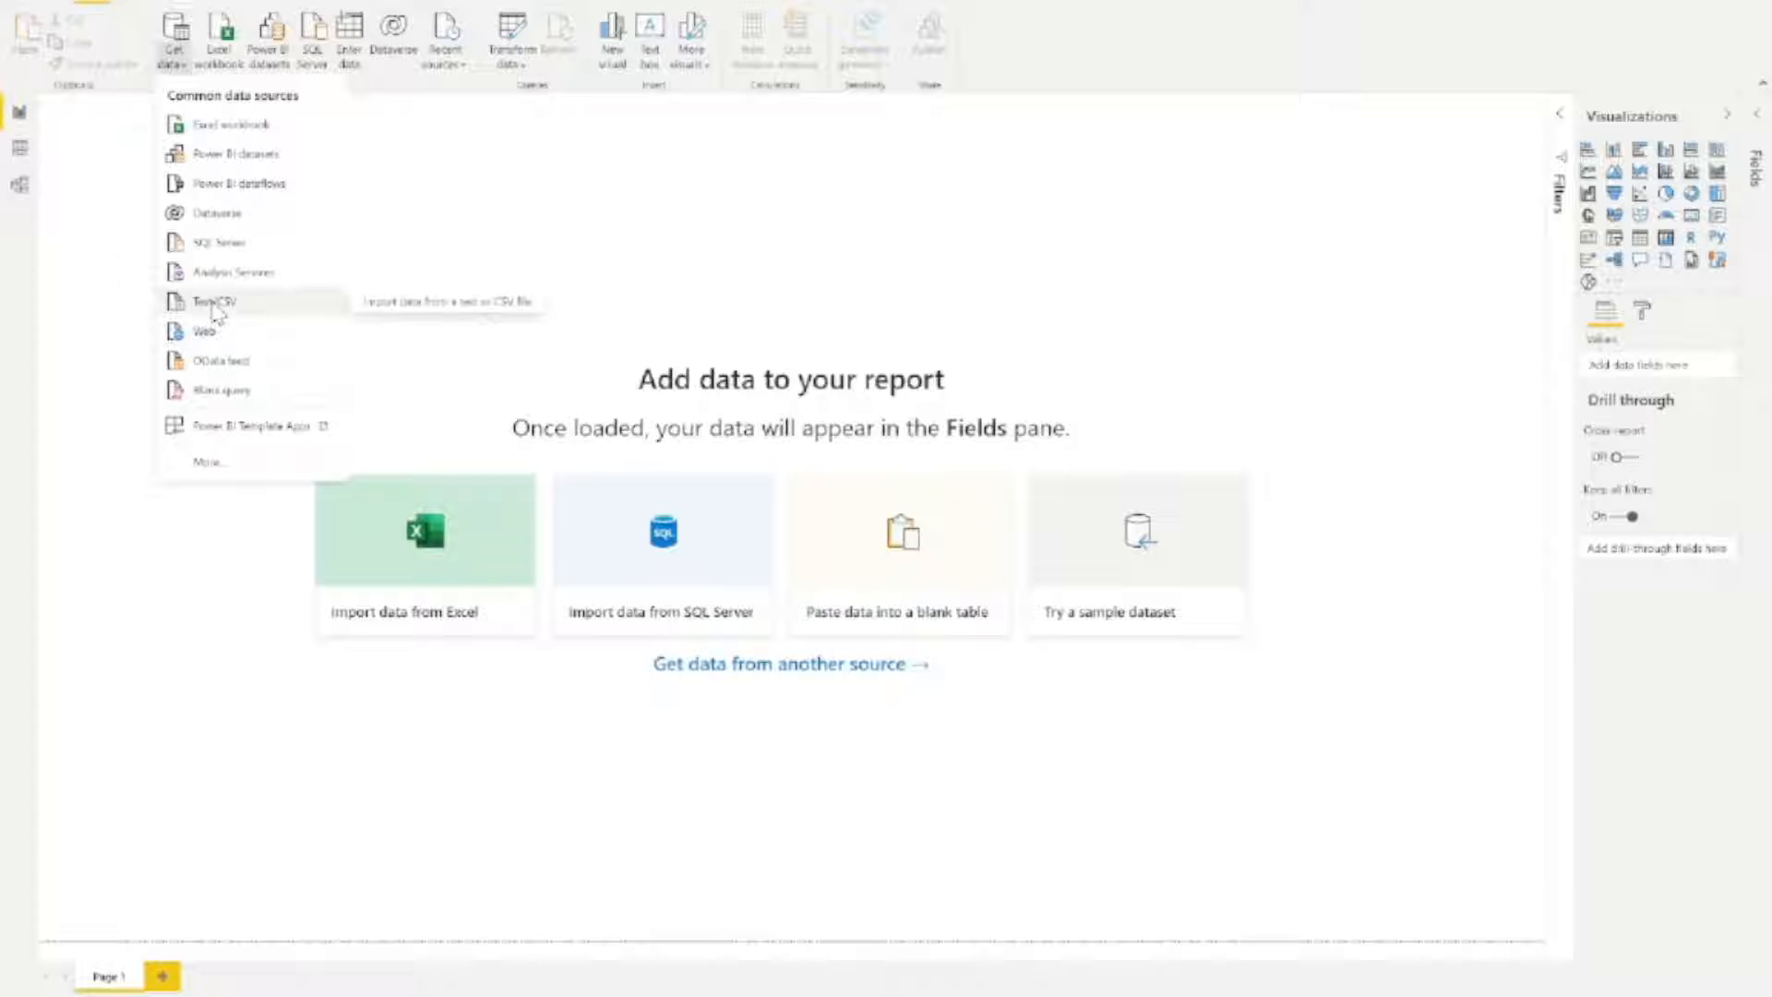
Open the healthdept2021 text file from the Better At BI folder as a Text/CSV data source
{"action": "left_click", "coordinate": [214, 303]}
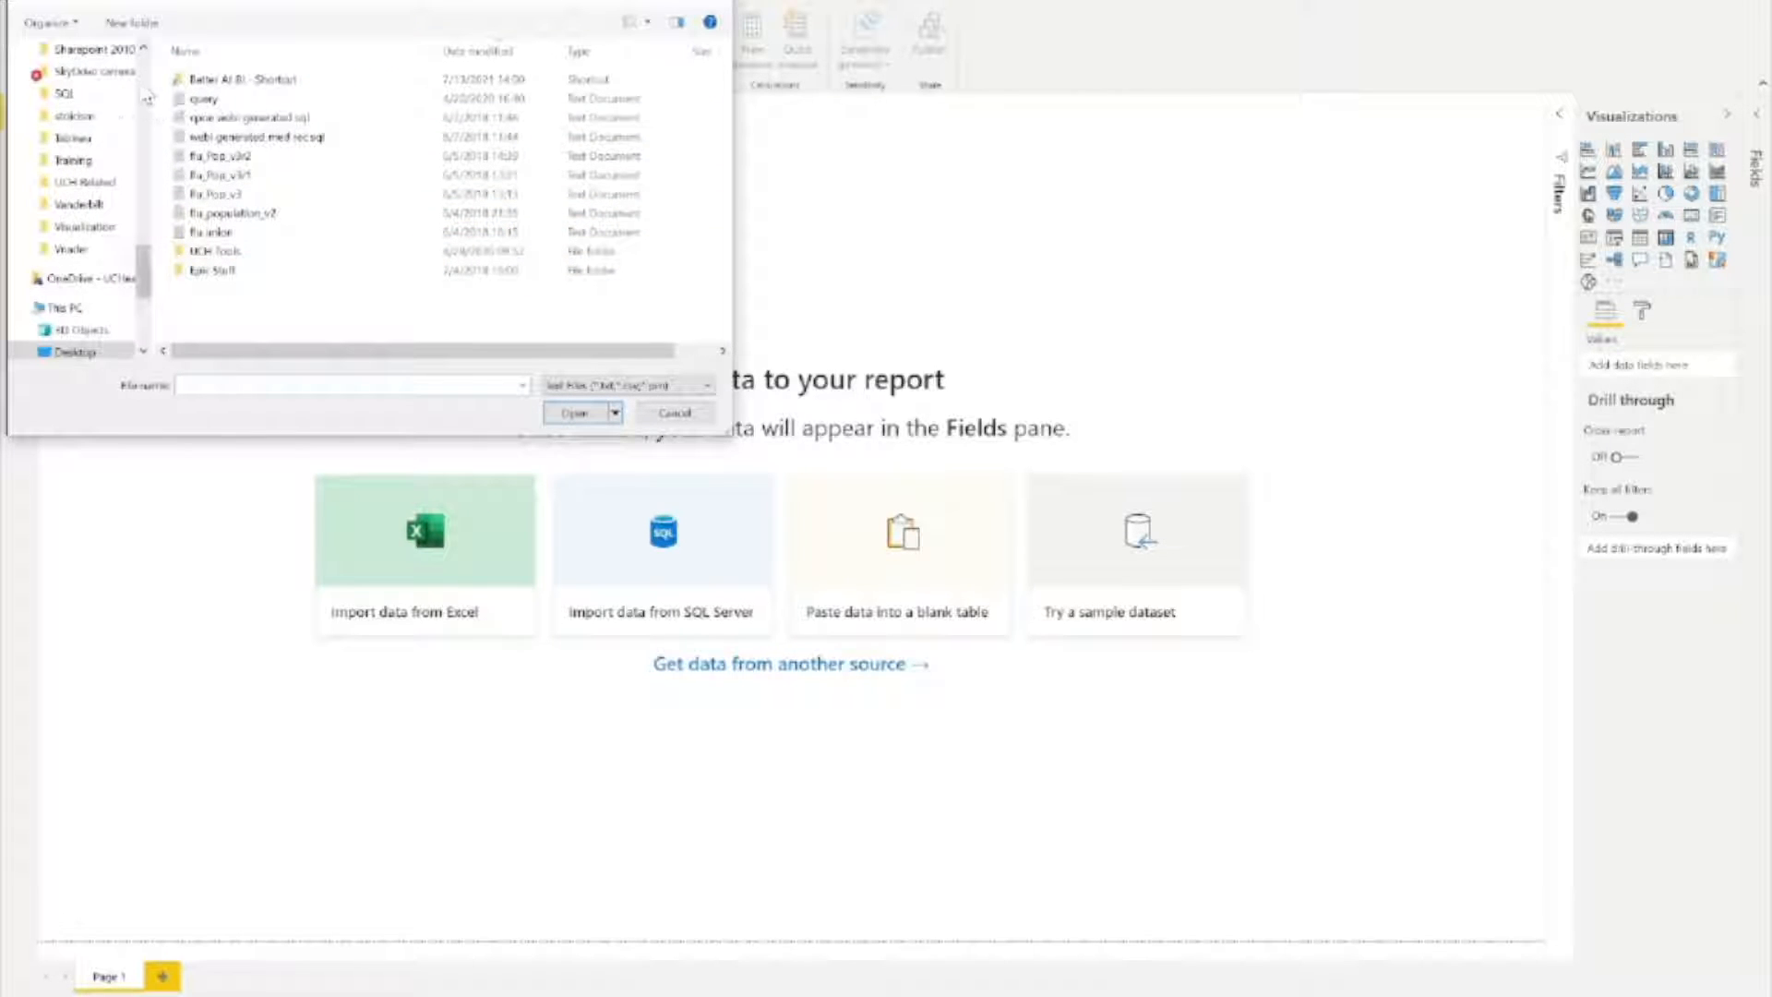
{"action": "scroll", "coordinate": [147, 97], "scroll_direction": "up", "scroll_amount": 10}
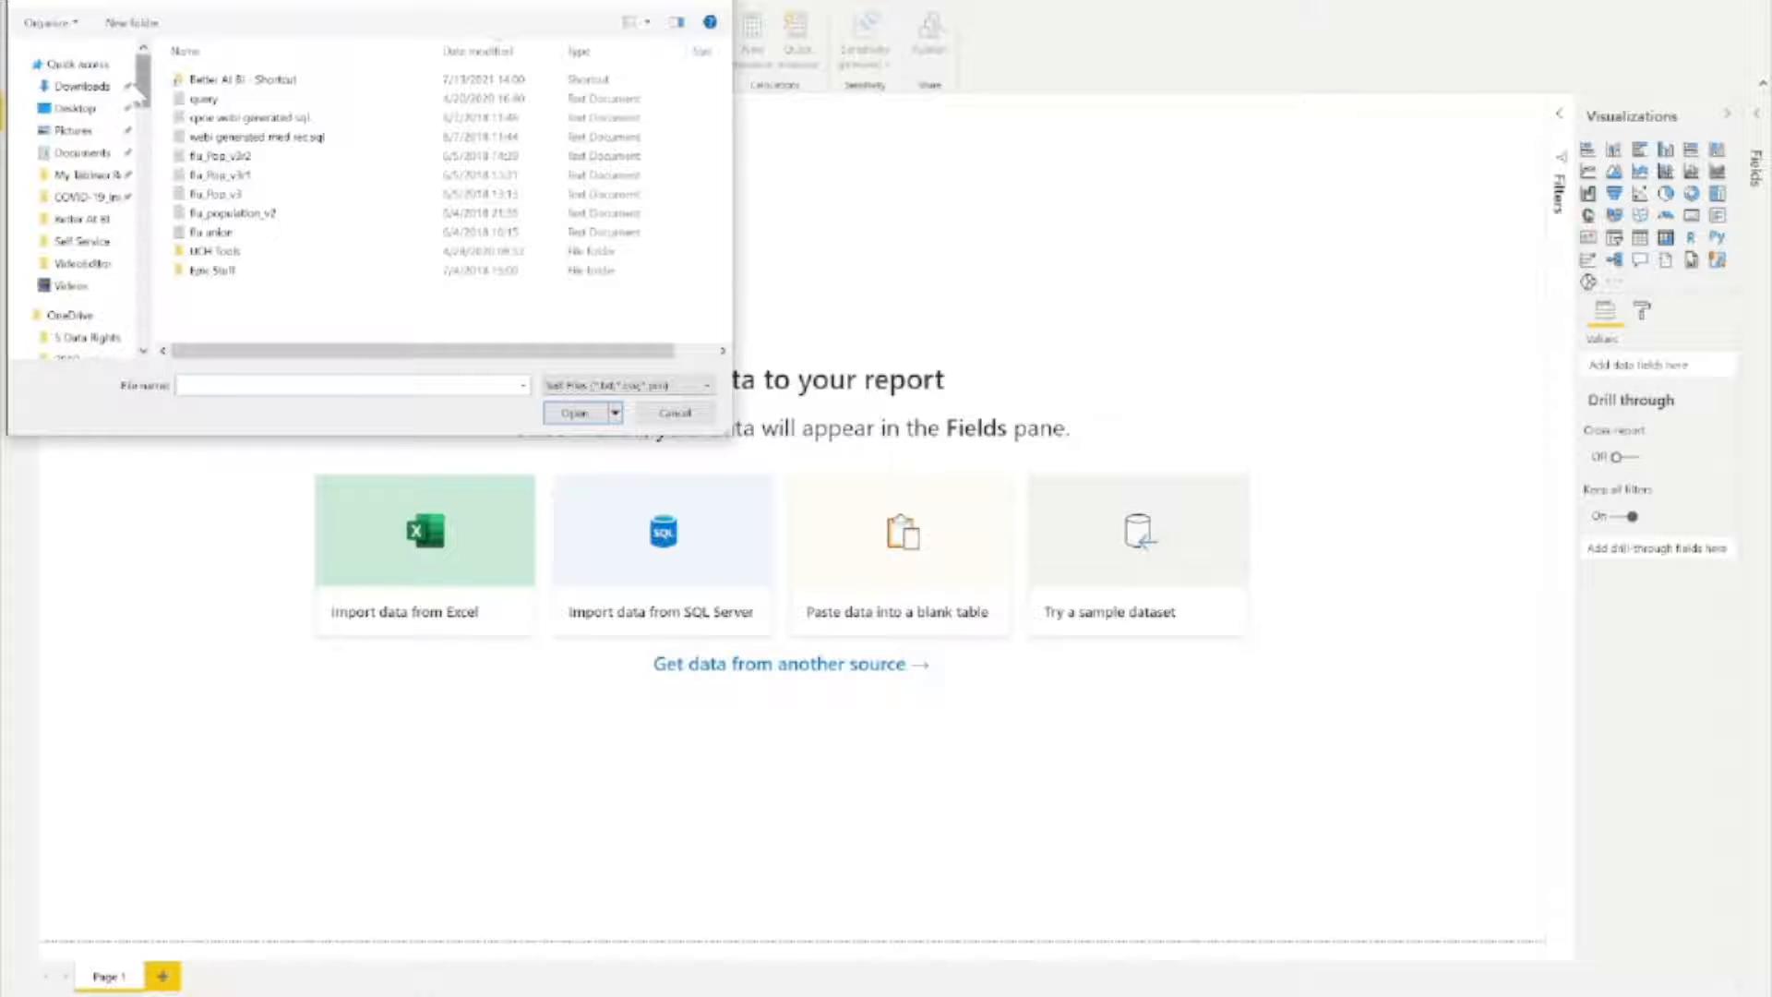
{"action": "left_click", "coordinate": [99, 221]}
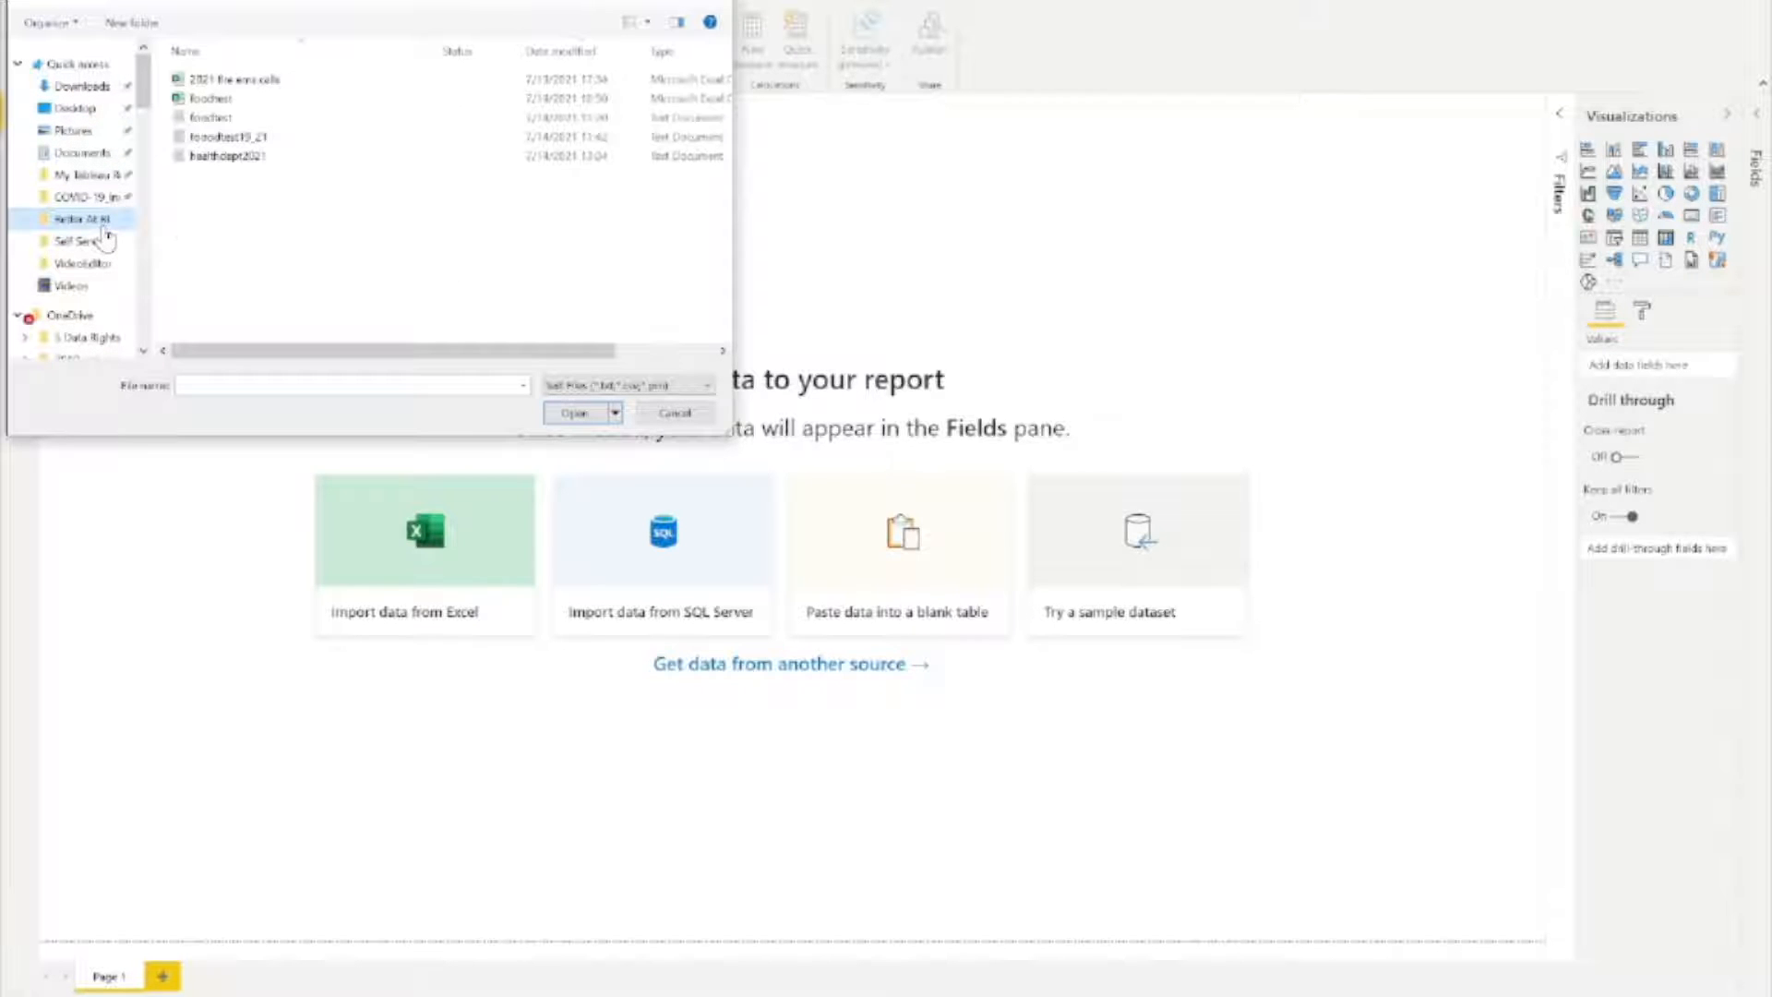
{"action": "left_click", "coordinate": [225, 157]}
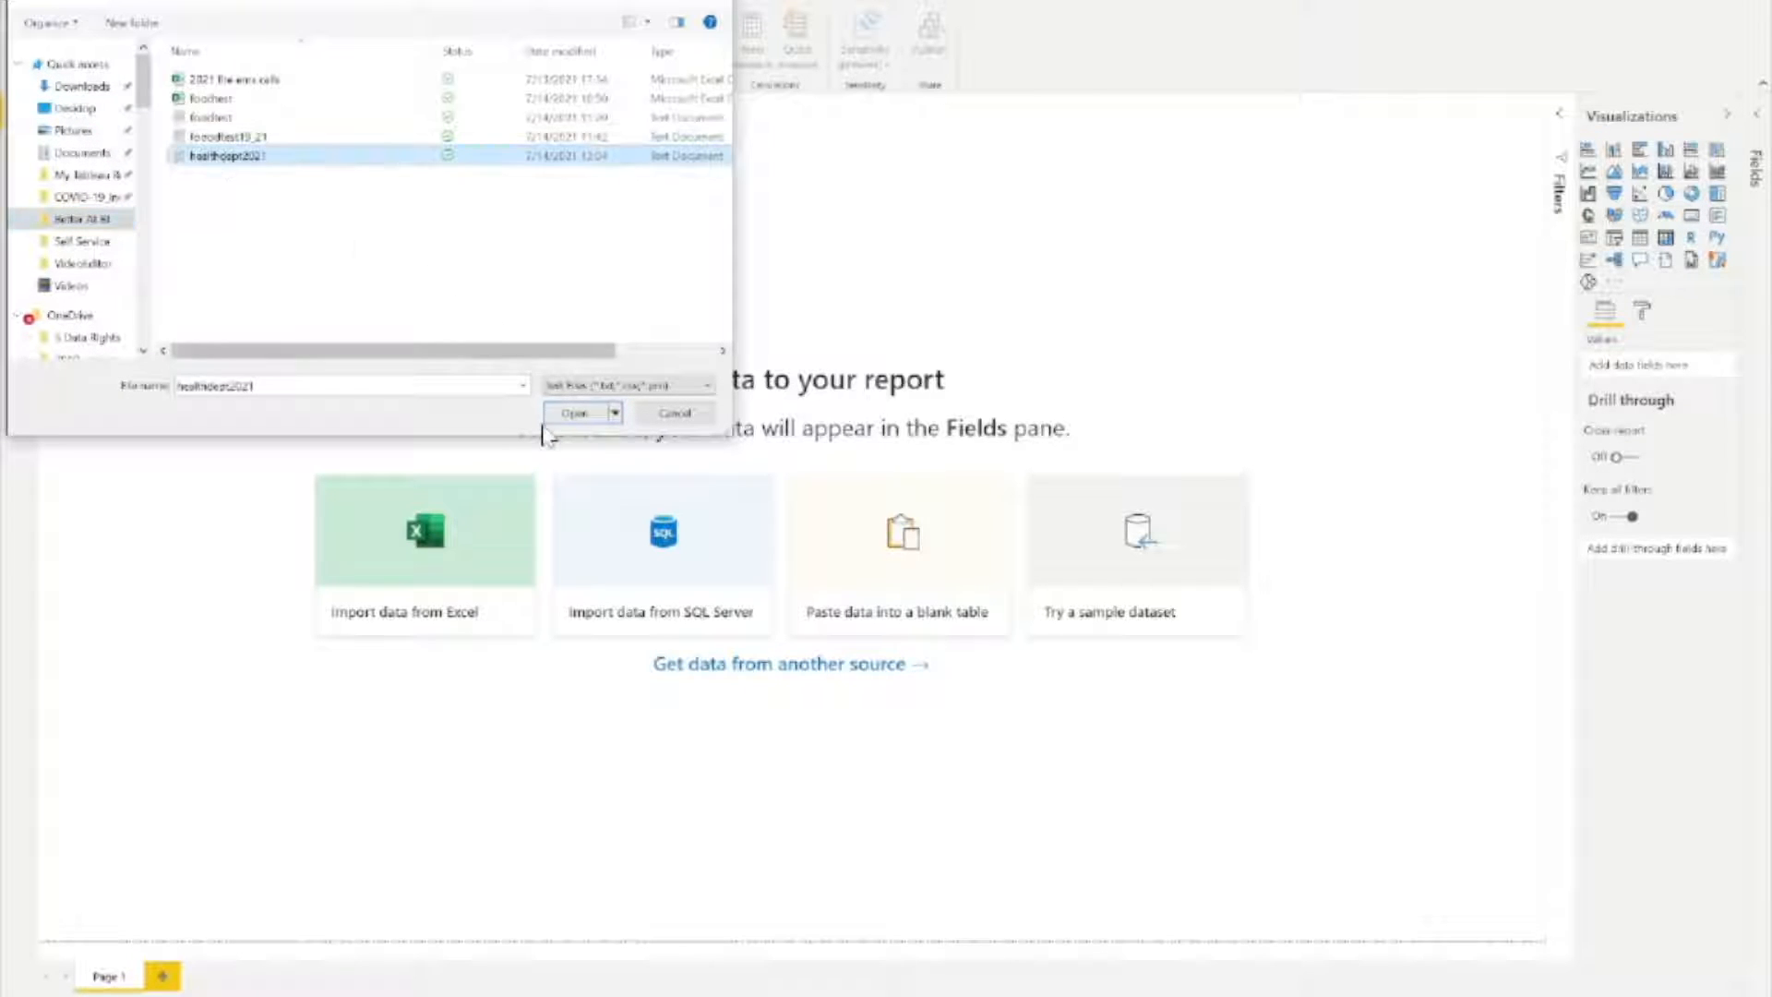
{"action": "left_click", "coordinate": [577, 415]}
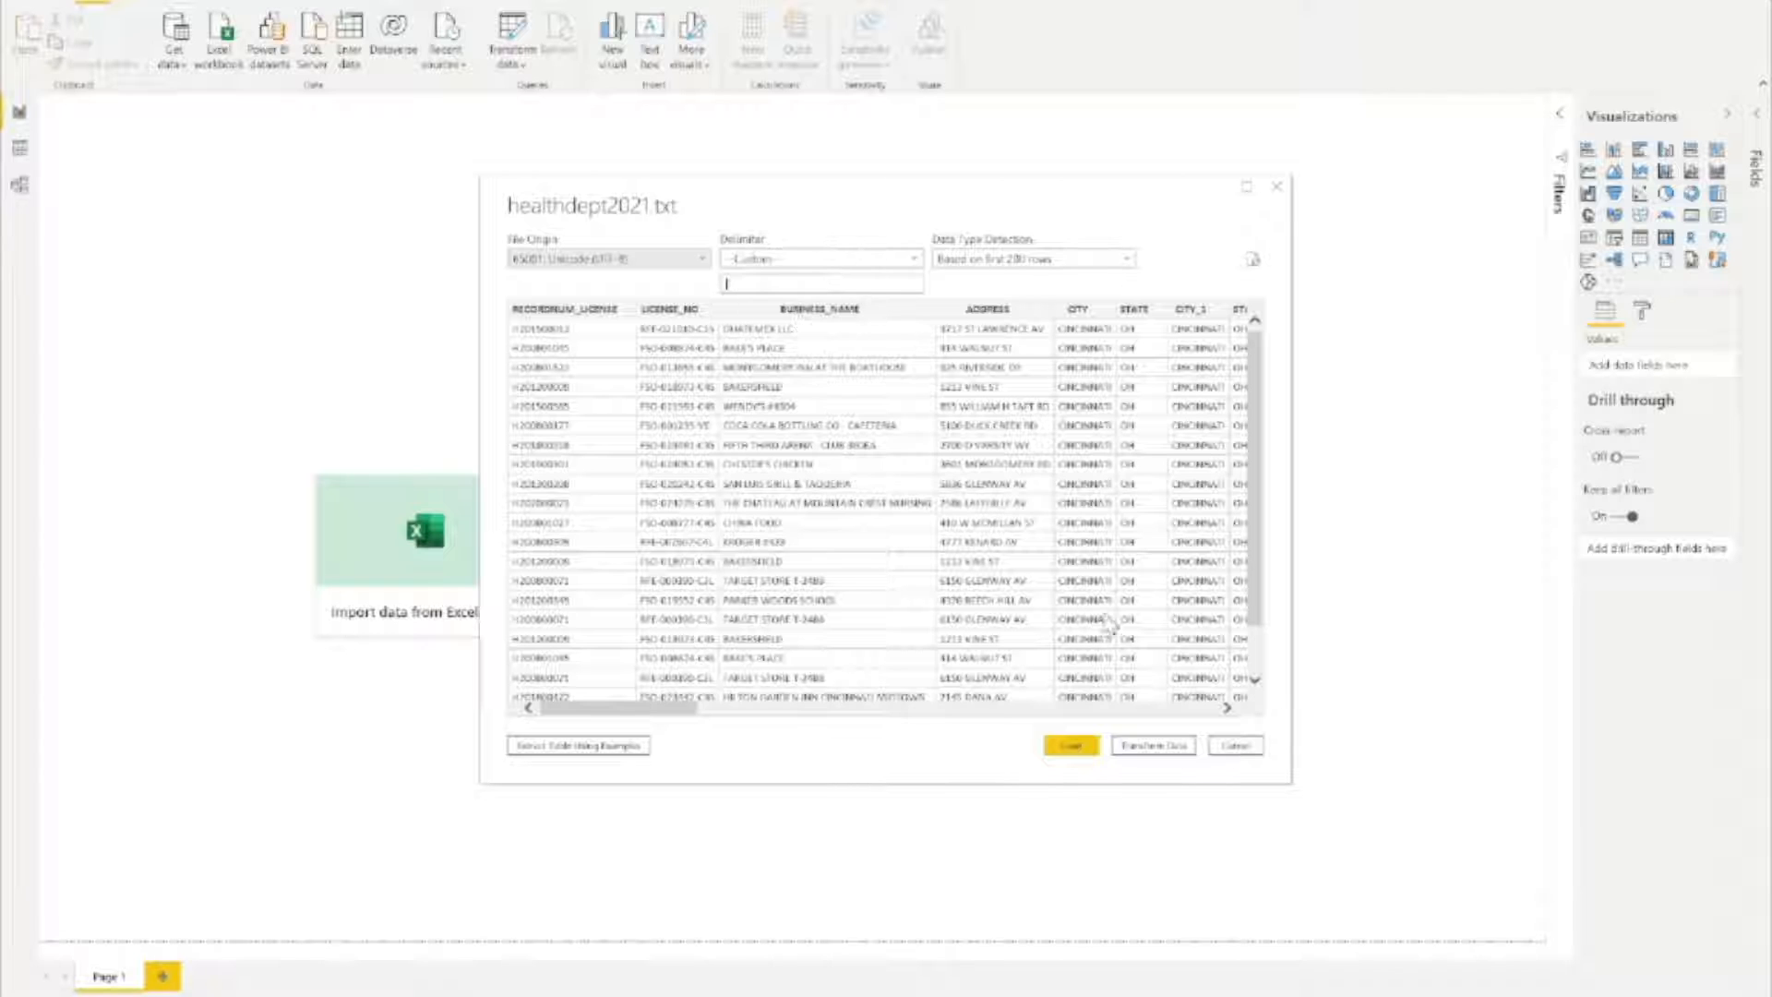
Review the remaining columns in the healthdept2021.txt preview and load the data into the report
{"action": "scroll", "coordinate": [1180, 718], "scroll_direction": "right", "scroll_amount": 10}
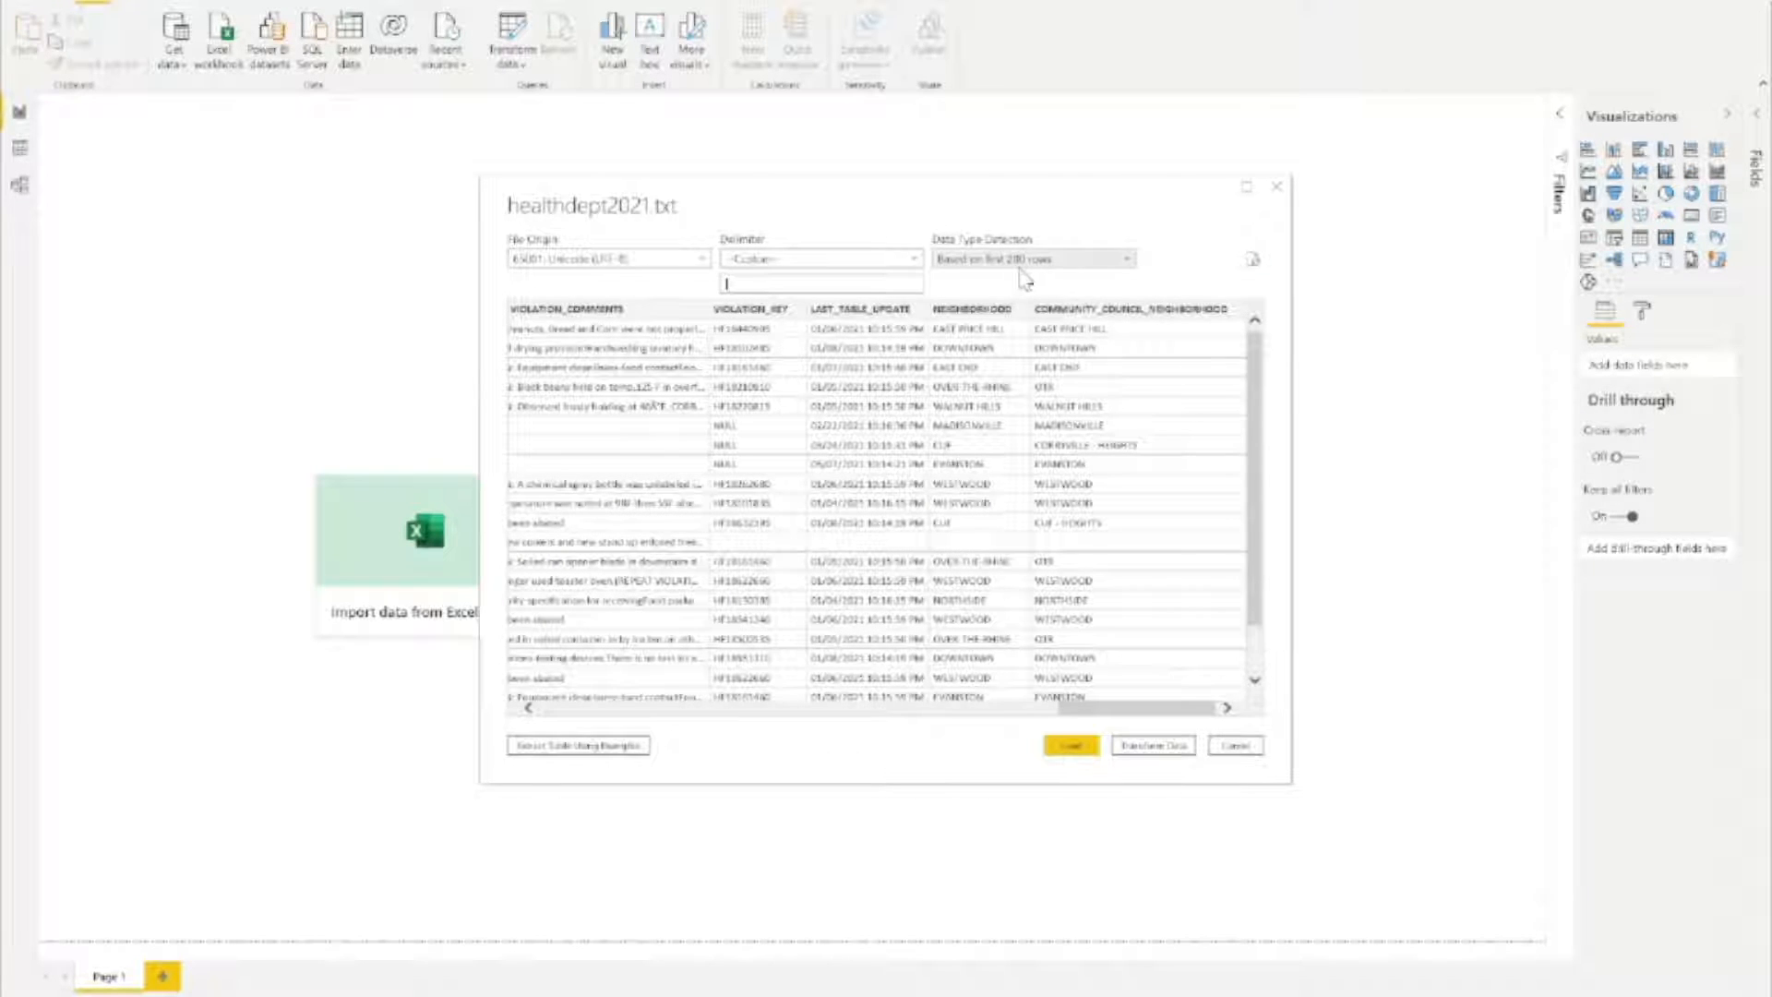
{"action": "left_click", "coordinate": [1085, 751]}
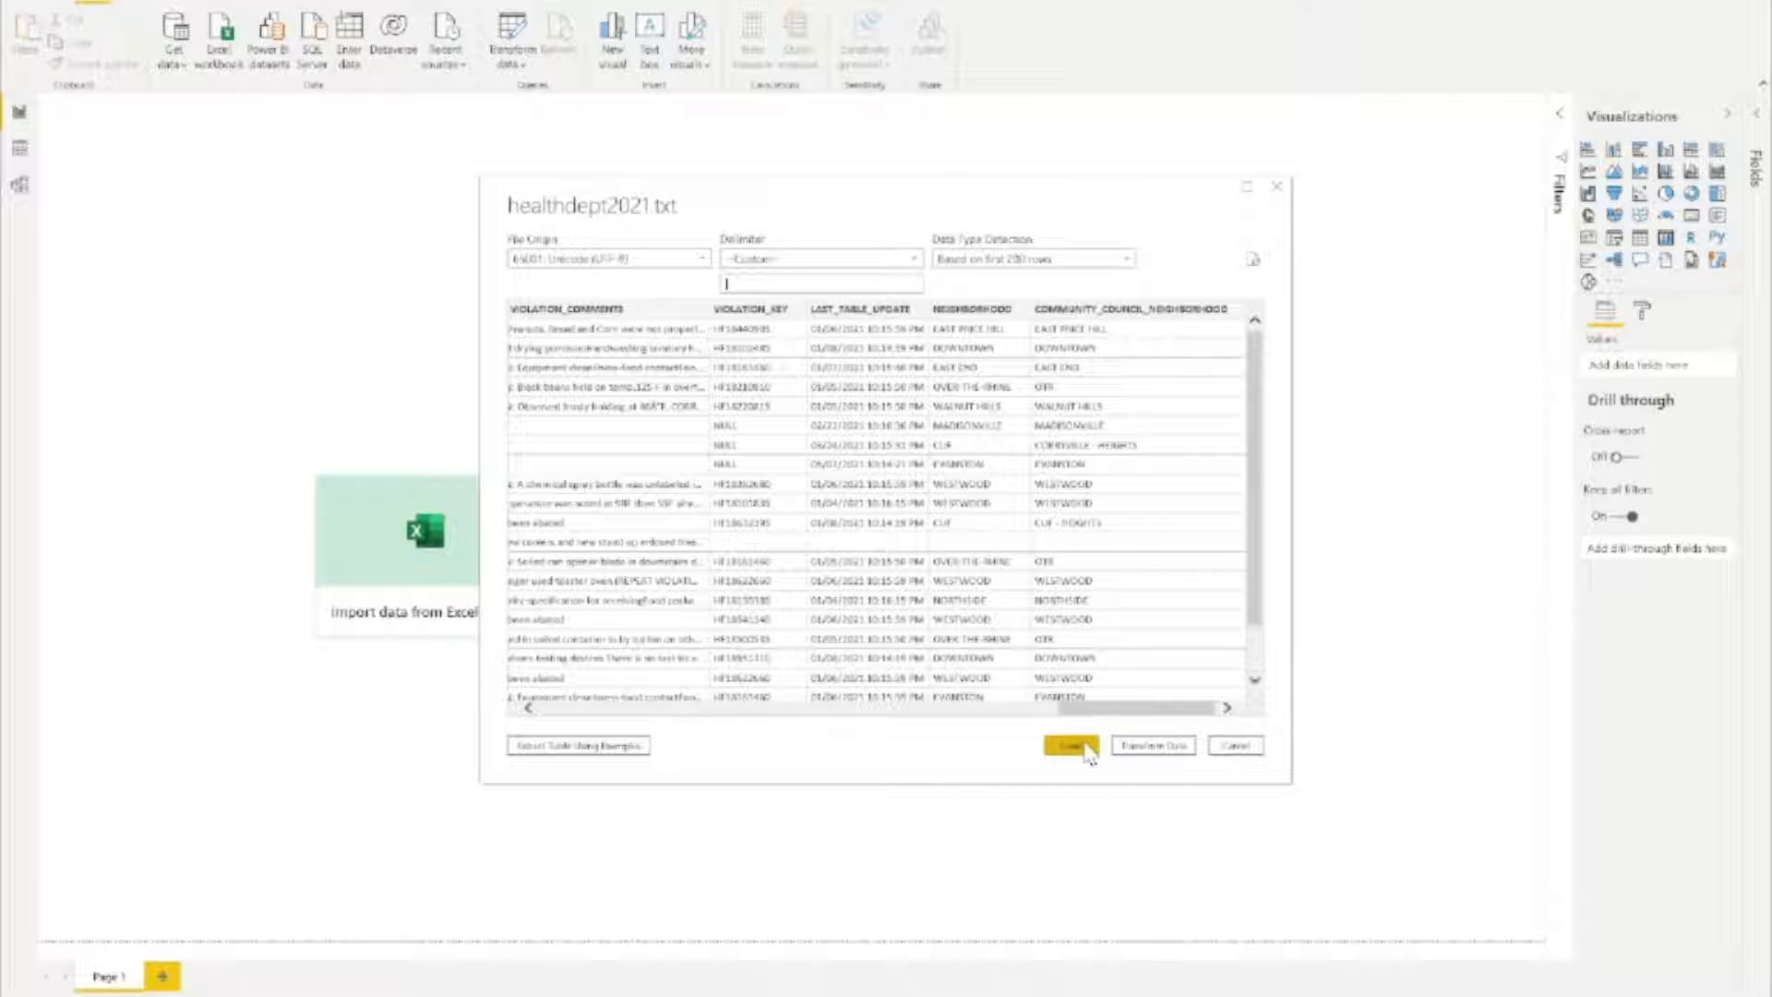
{"action": "left_click", "coordinate": [1087, 749]}
{"action": "left_click", "coordinate": [1071, 748]}
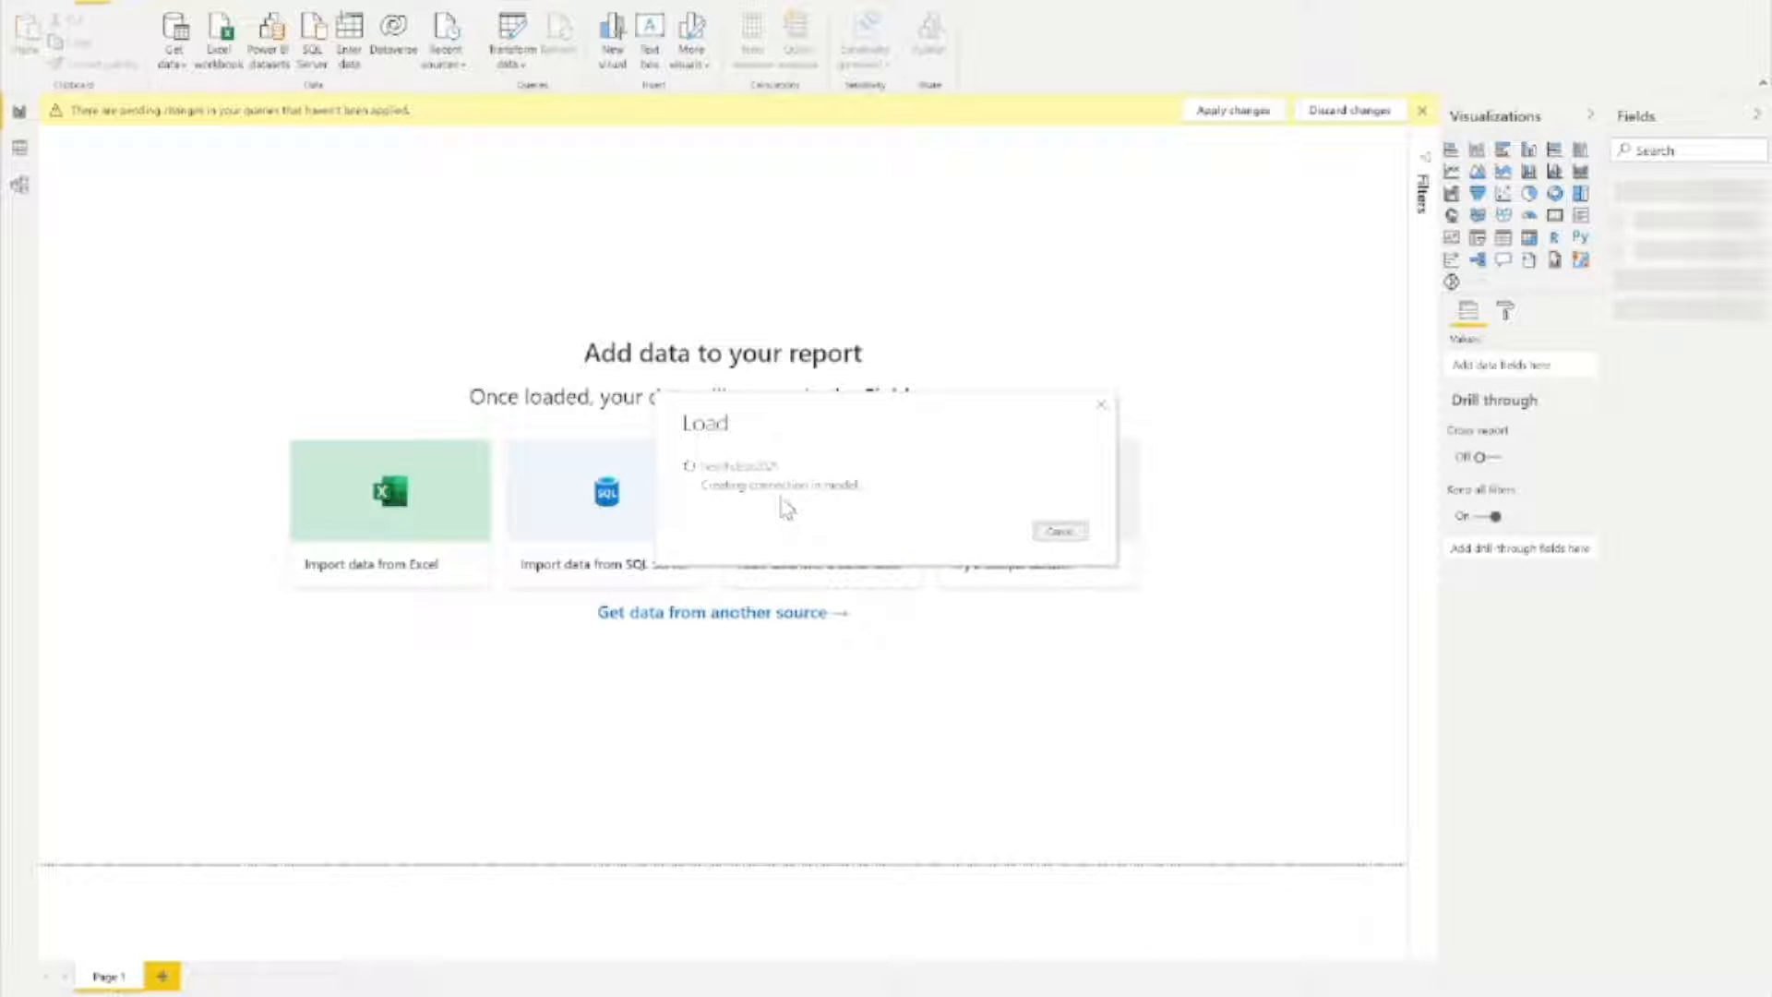
Expand the loaded healthdept2021 table to show its list of fields
{"action": "key", "text": "ctrl"}
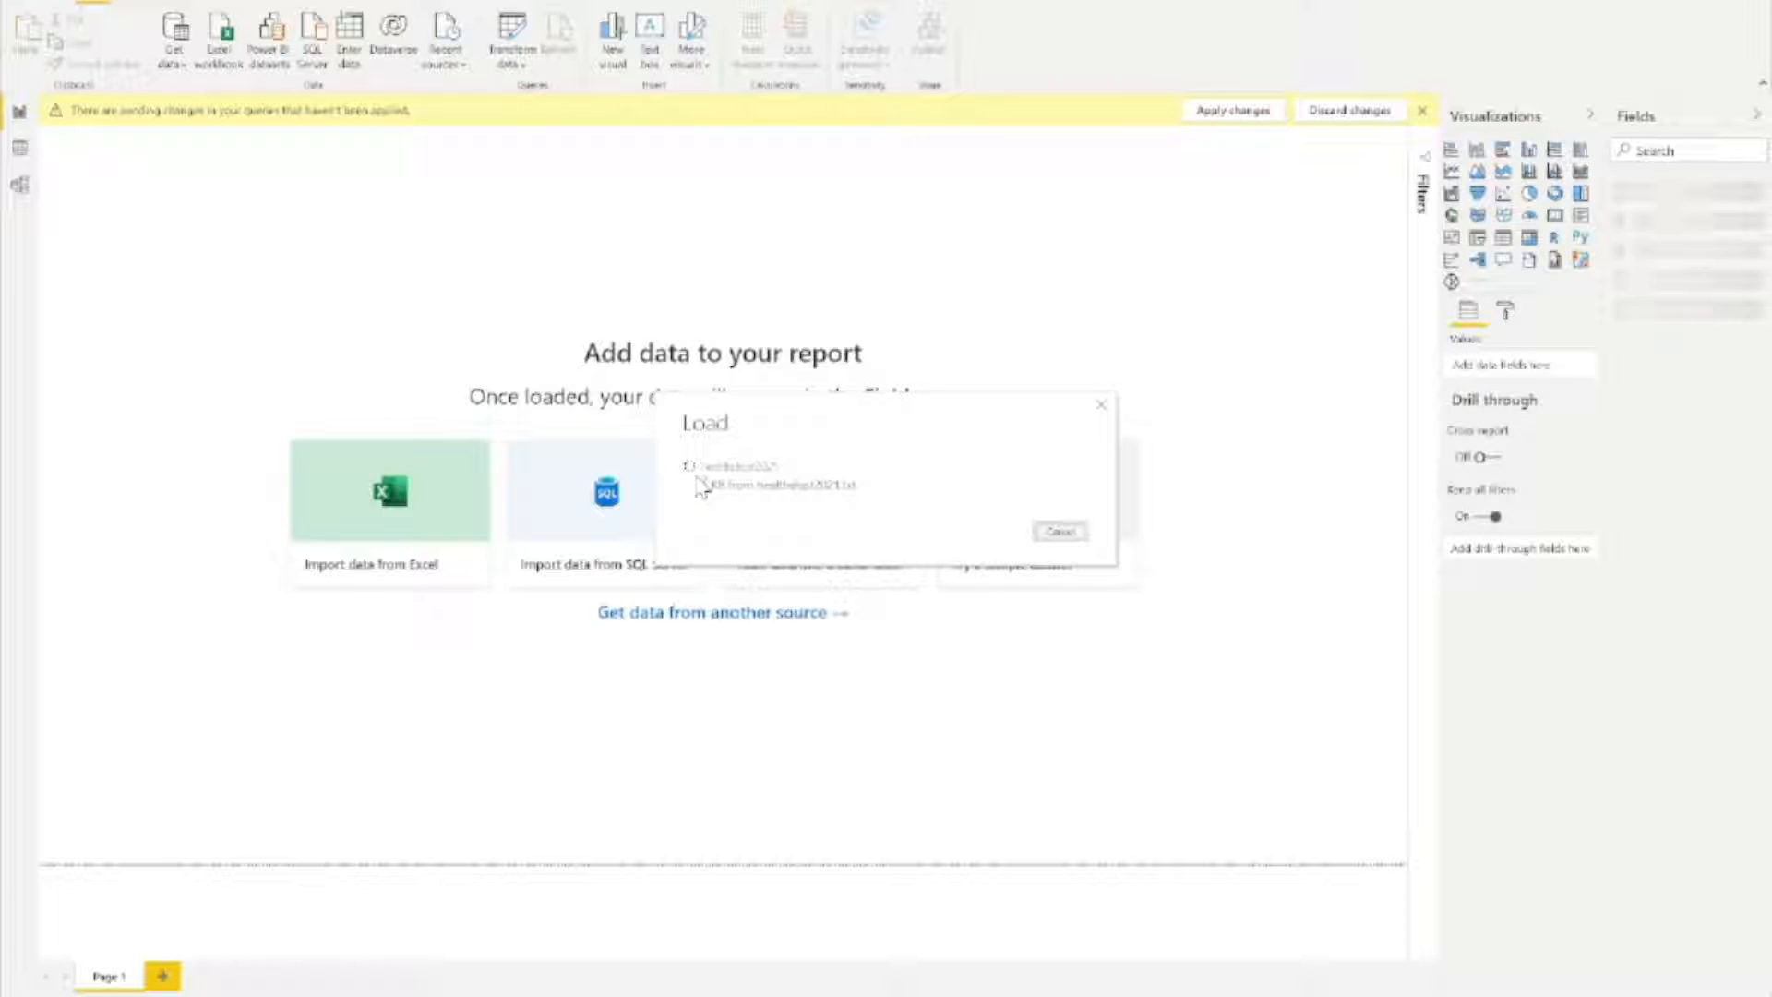
{"action": "key", "text": "ctrl"}
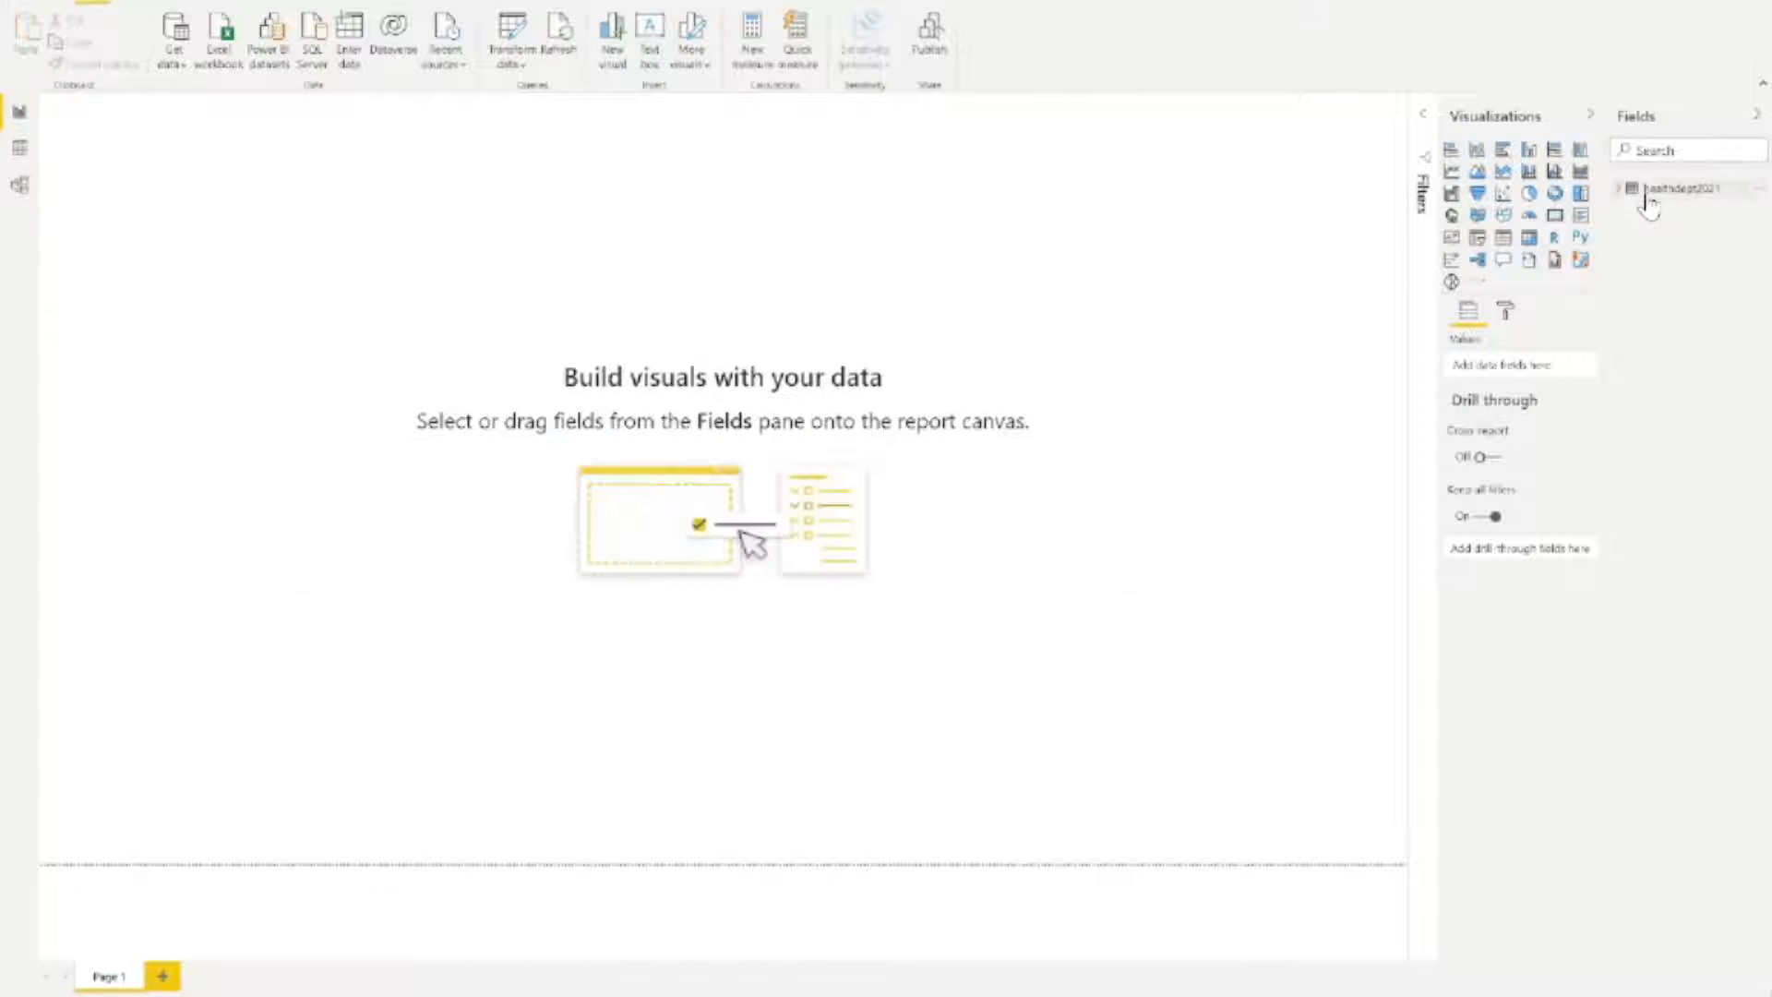
{"action": "key", "text": "ctrl"}
{"action": "key", "text": "ctrl"}
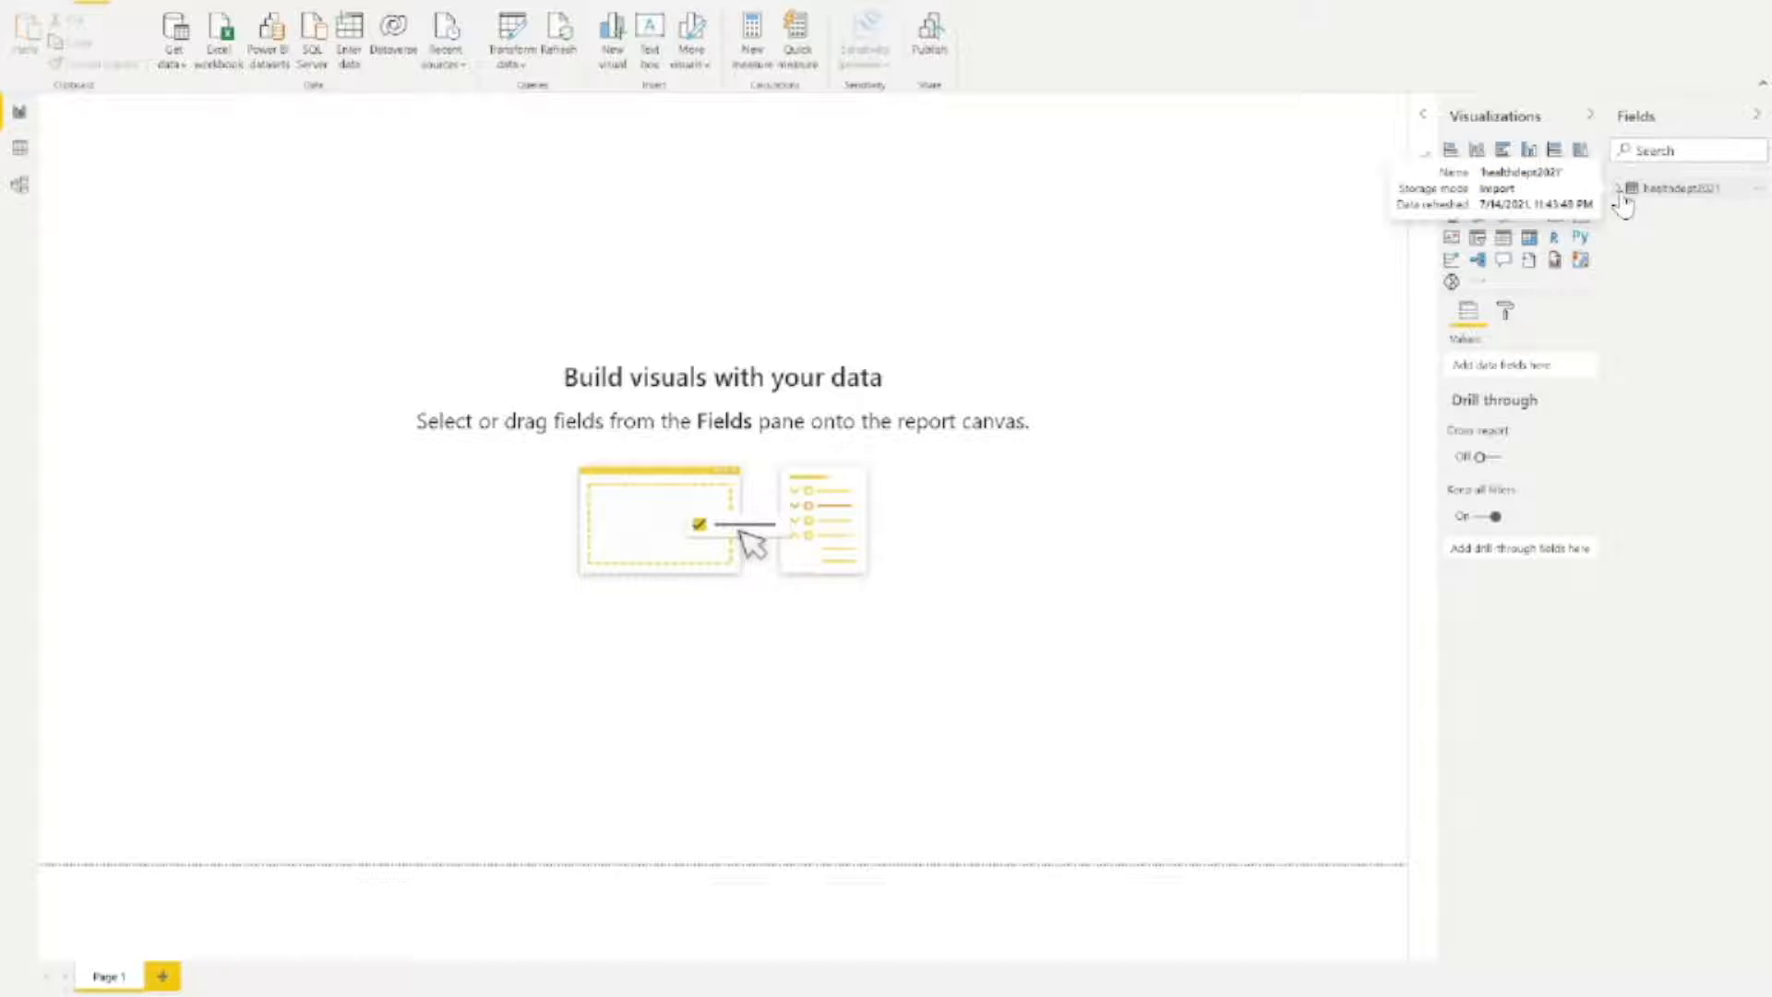
{"action": "left_click", "coordinate": [1621, 193]}
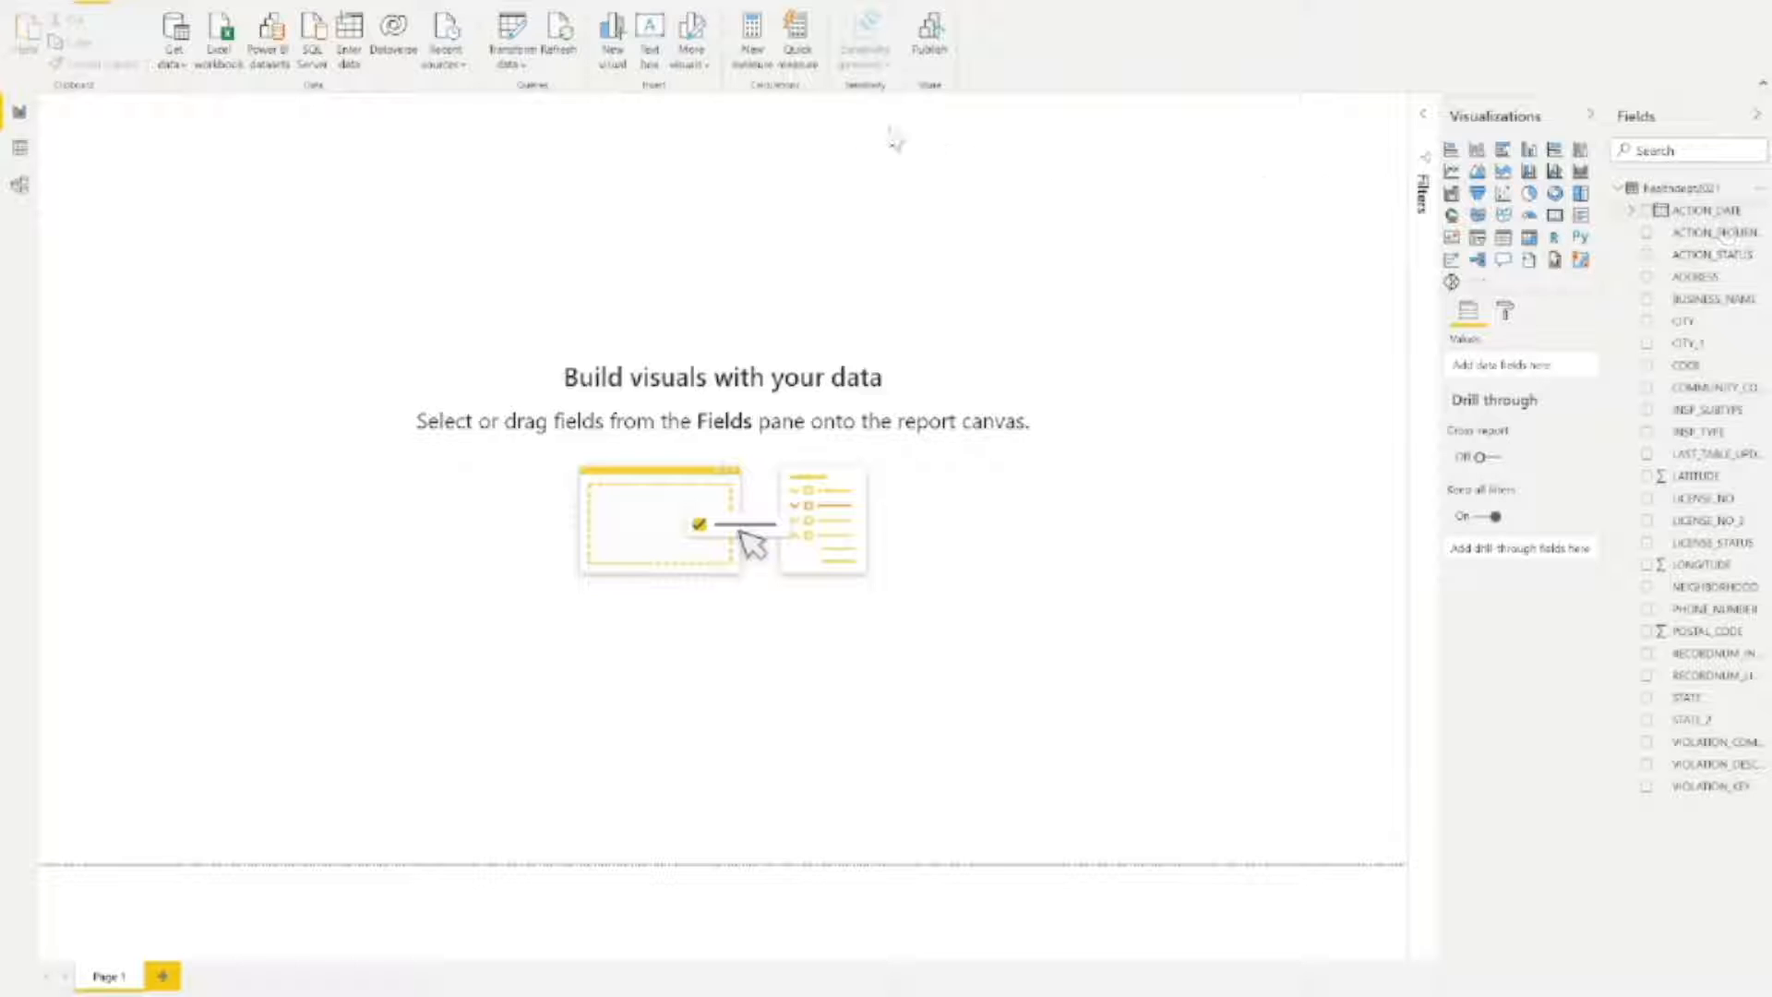
Save the report as a Power BI file named "2021 food data" in the Better At BI folder
{"action": "left_click", "coordinate": [32, 13]}
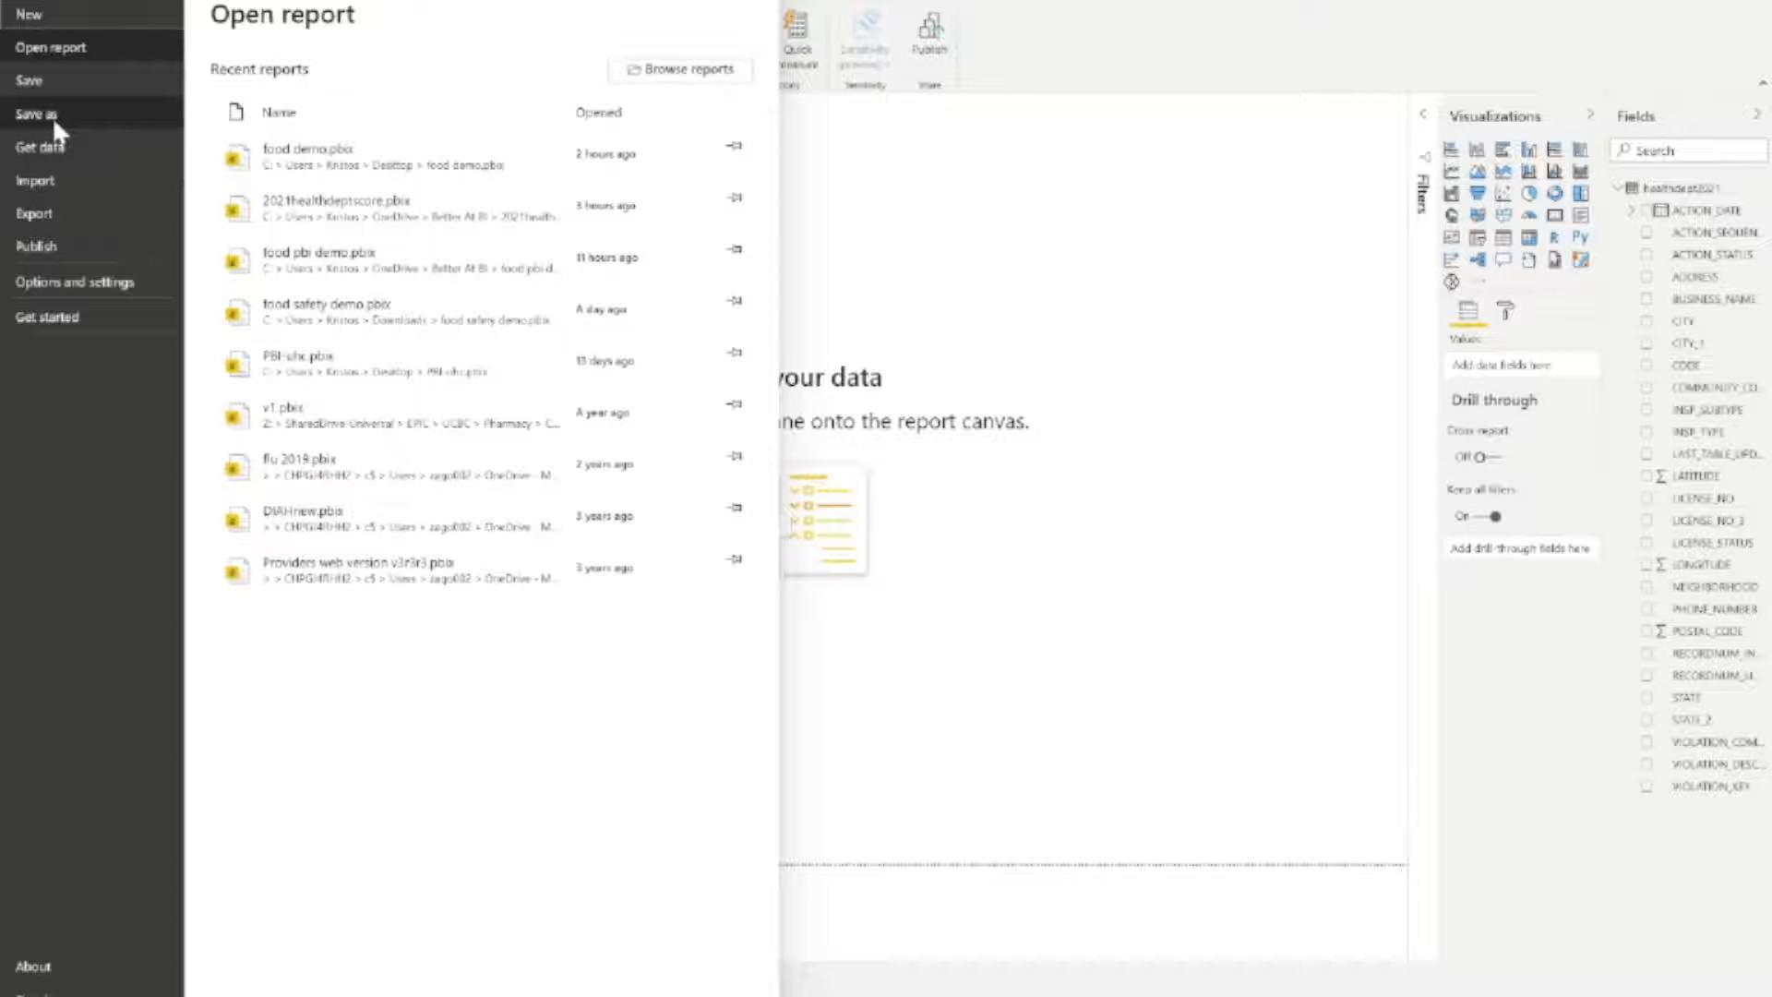
{"action": "left_click", "coordinate": [51, 117]}
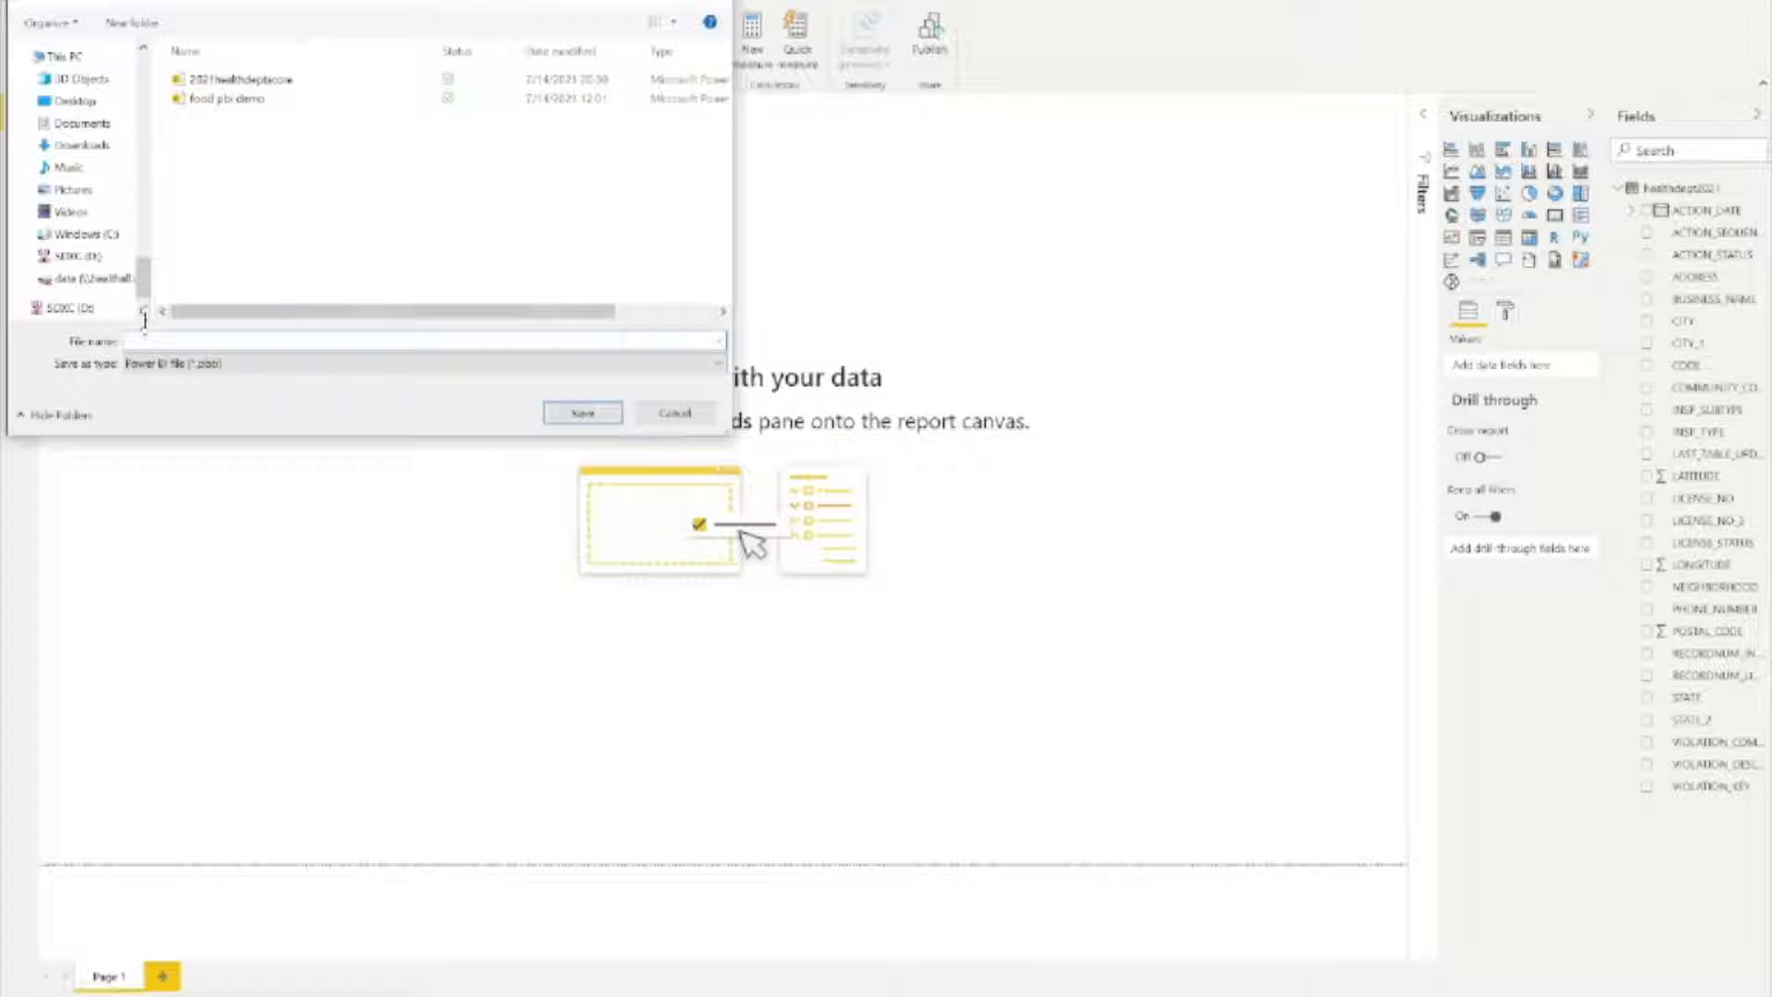
{"action": "type", "text": "202"}
{"action": "key", "text": "BackSpace"}
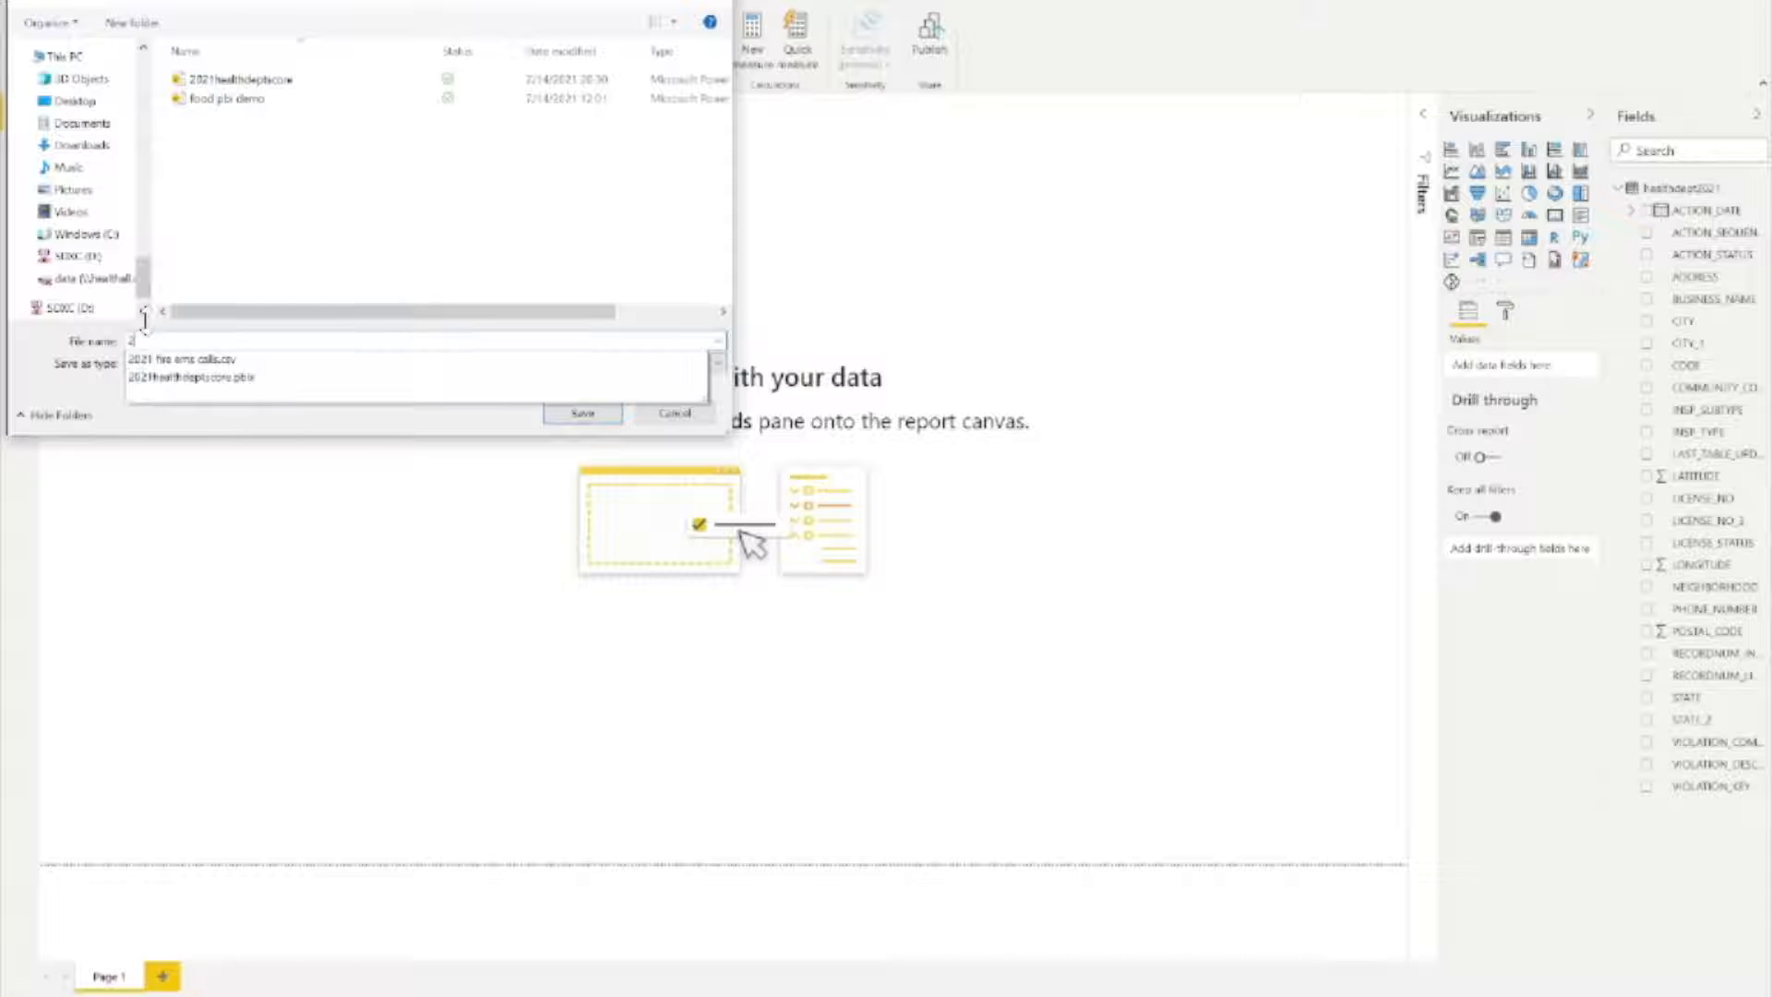
{"action": "type", "text": "0202"}
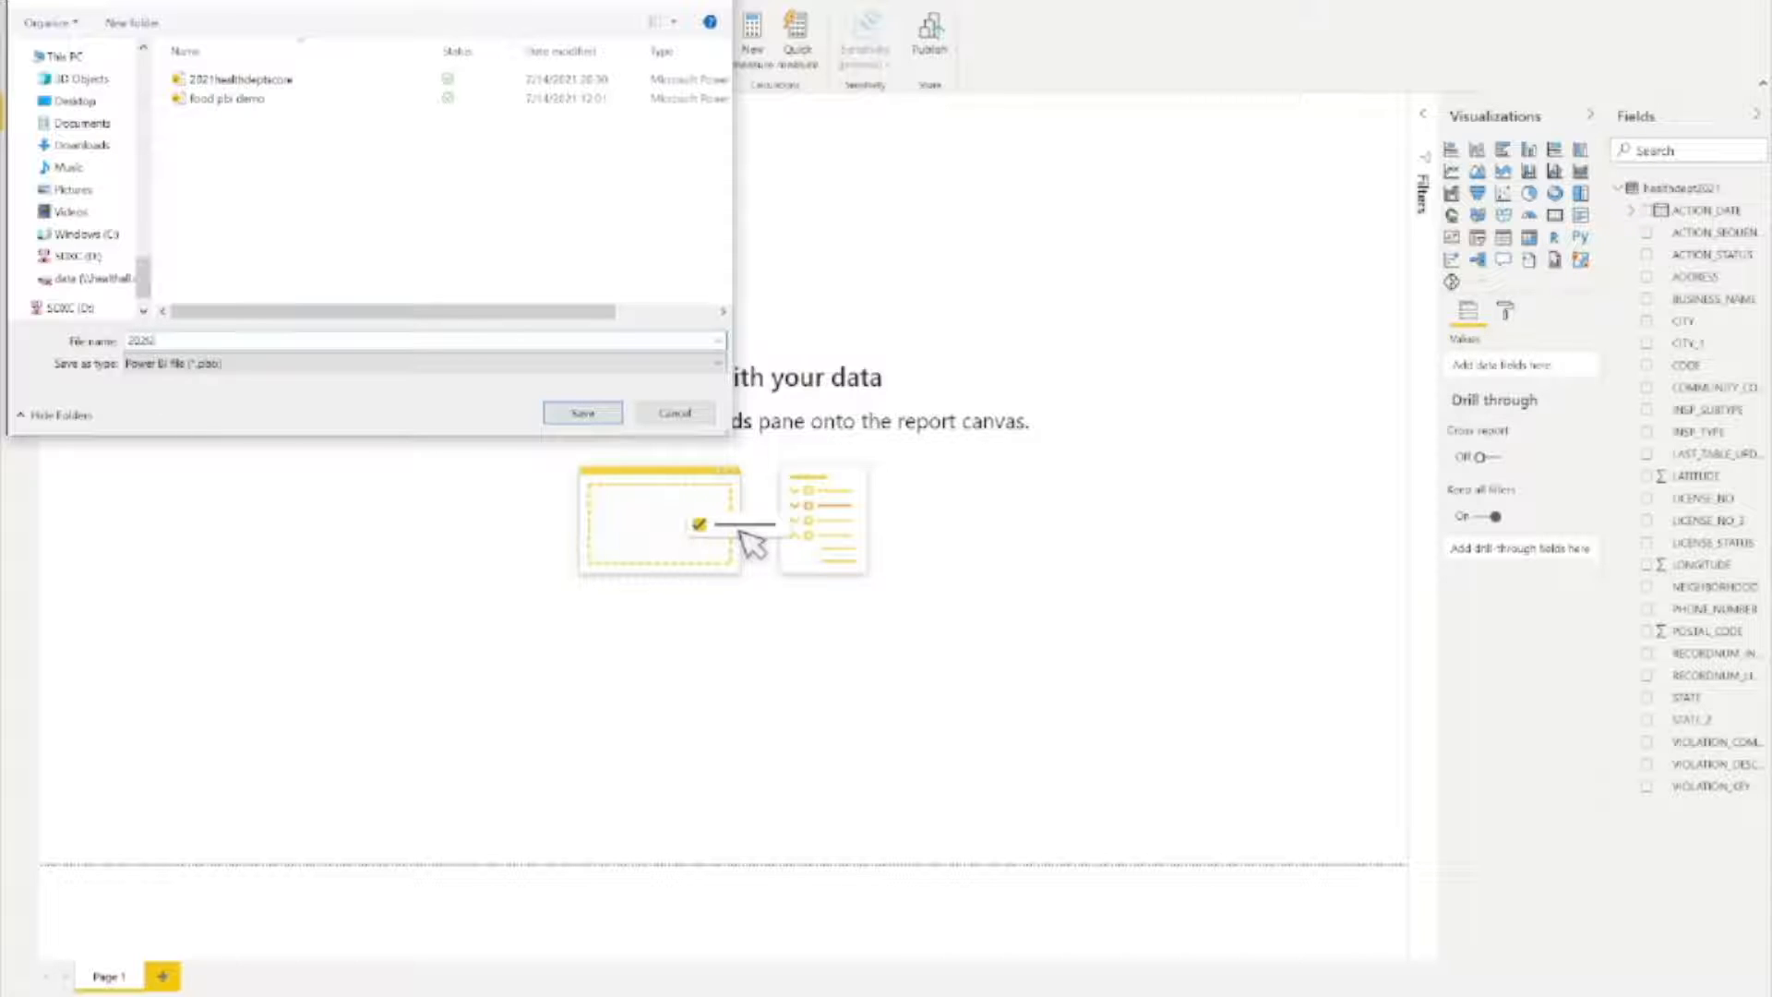
{"action": "key", "text": "BackSpace"}
{"action": "type", "text": "1 f"}
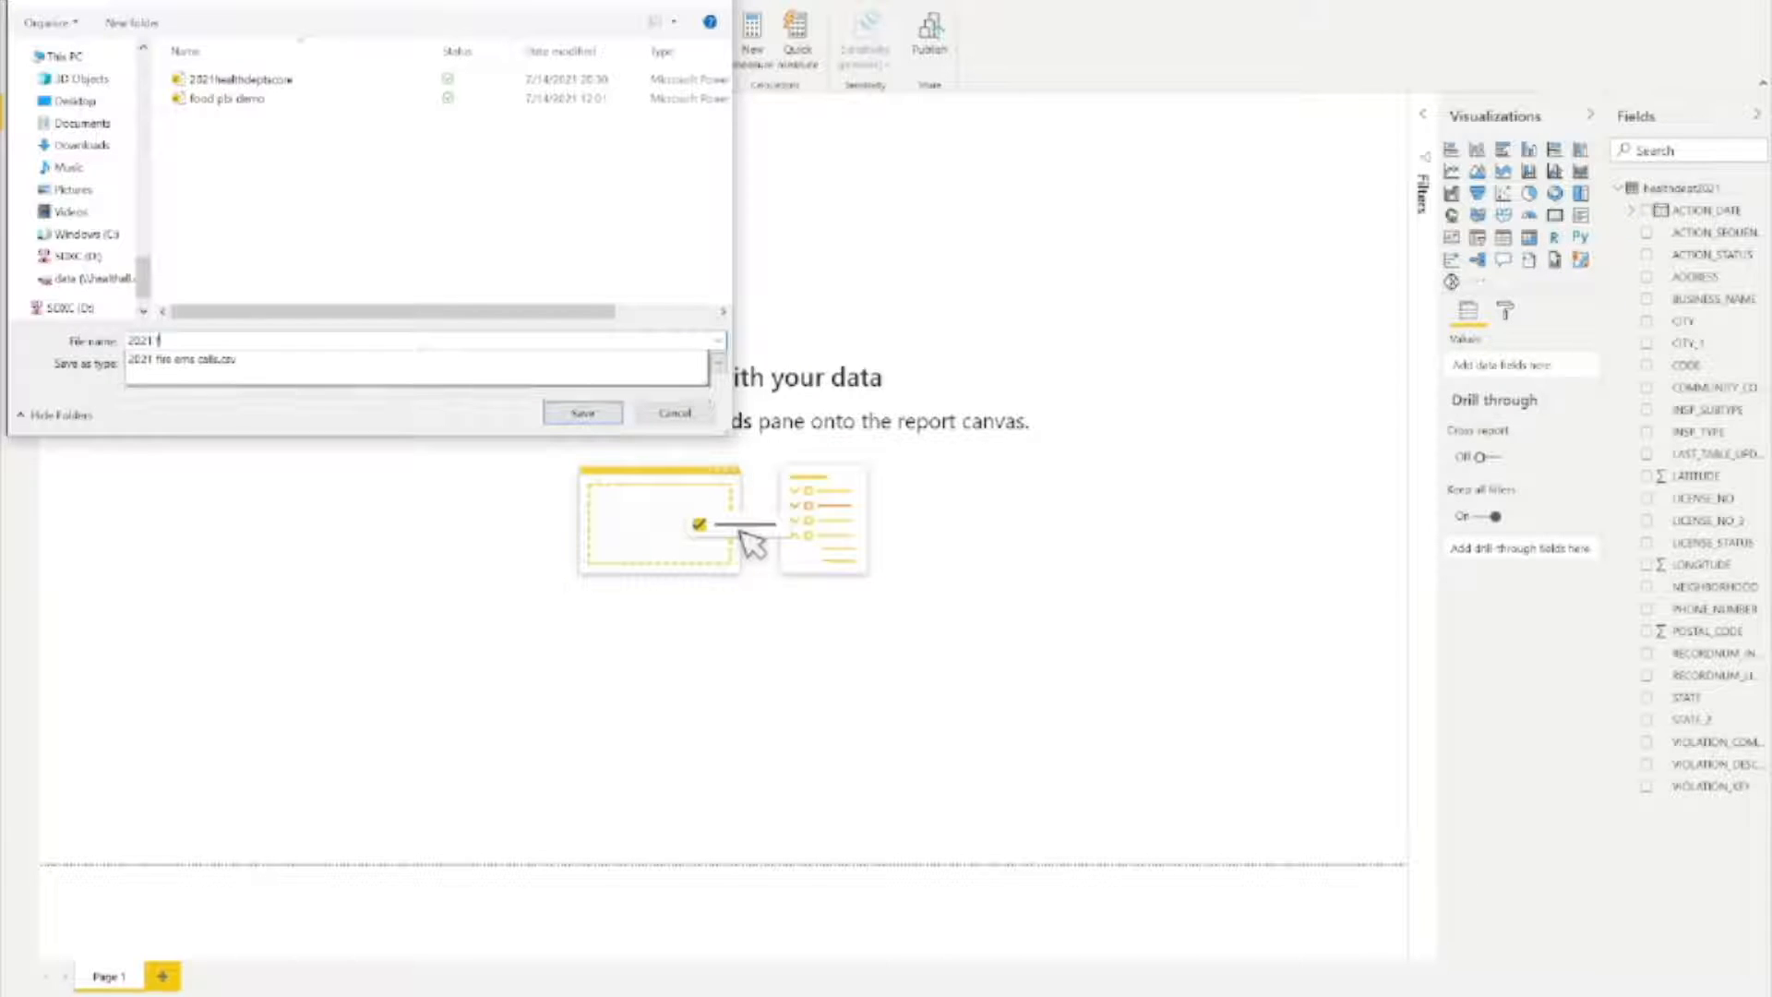
{"action": "type", "text": "ood"}
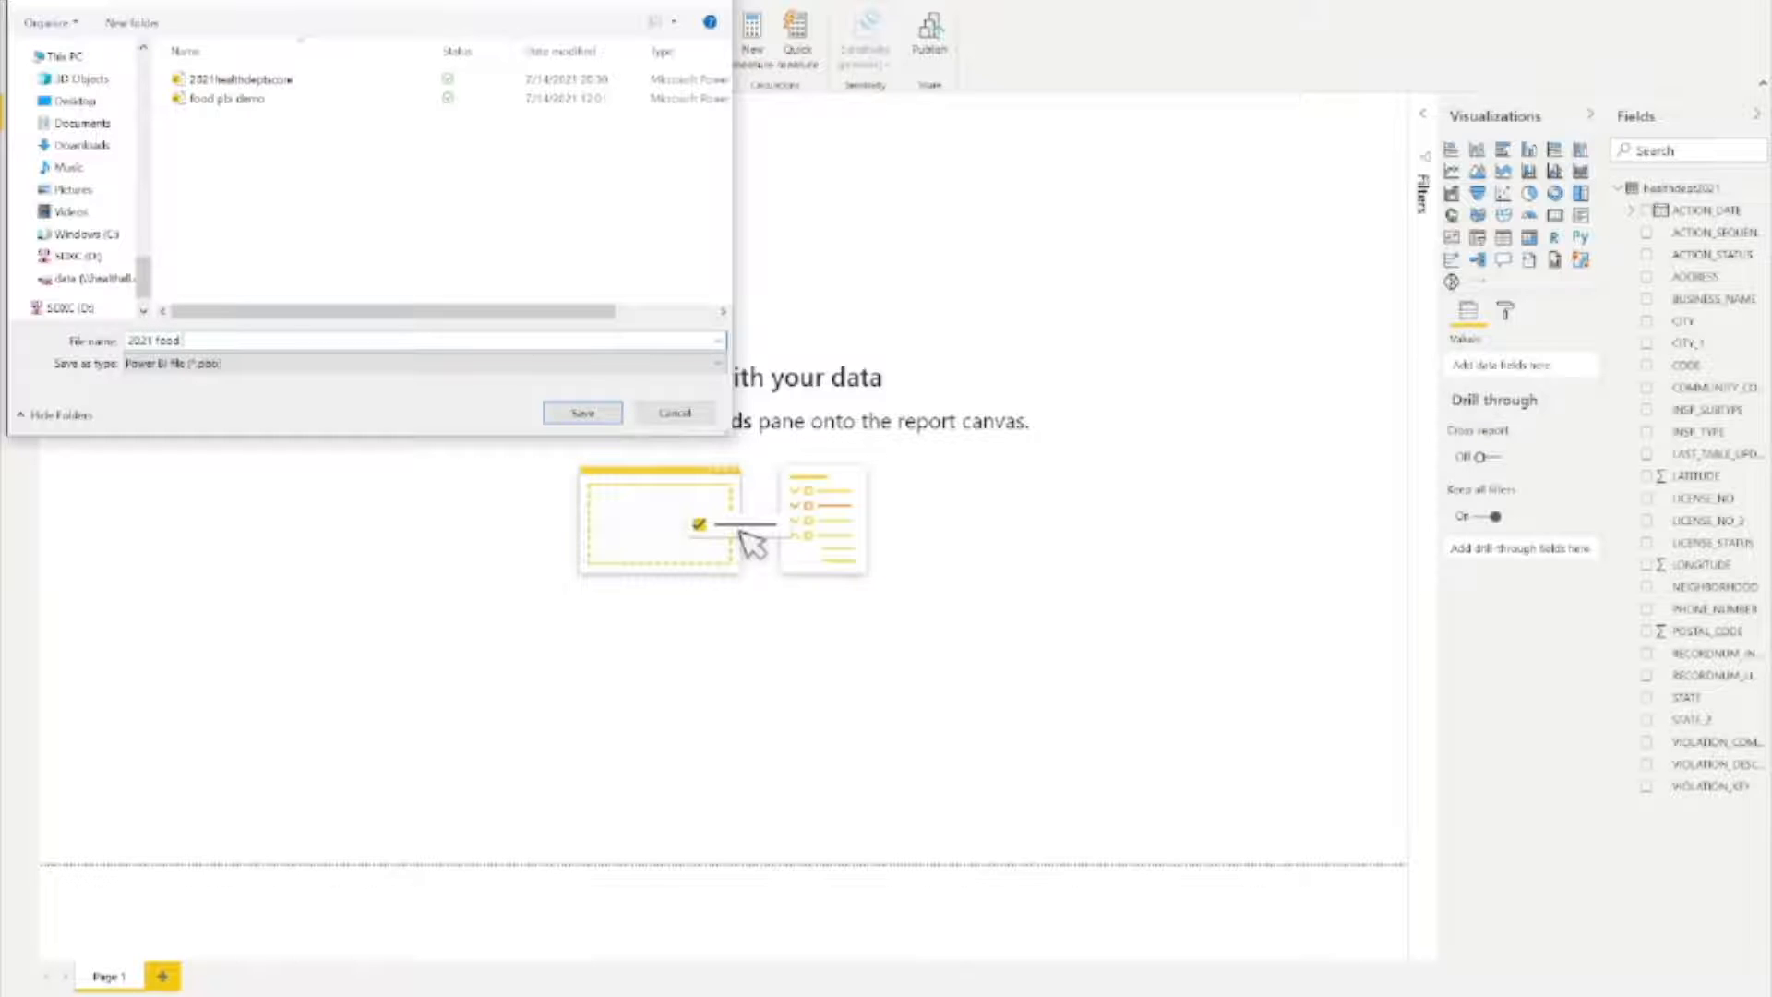
{"action": "scroll", "coordinate": [81, 276], "scroll_direction": "down", "scroll_amount": 5}
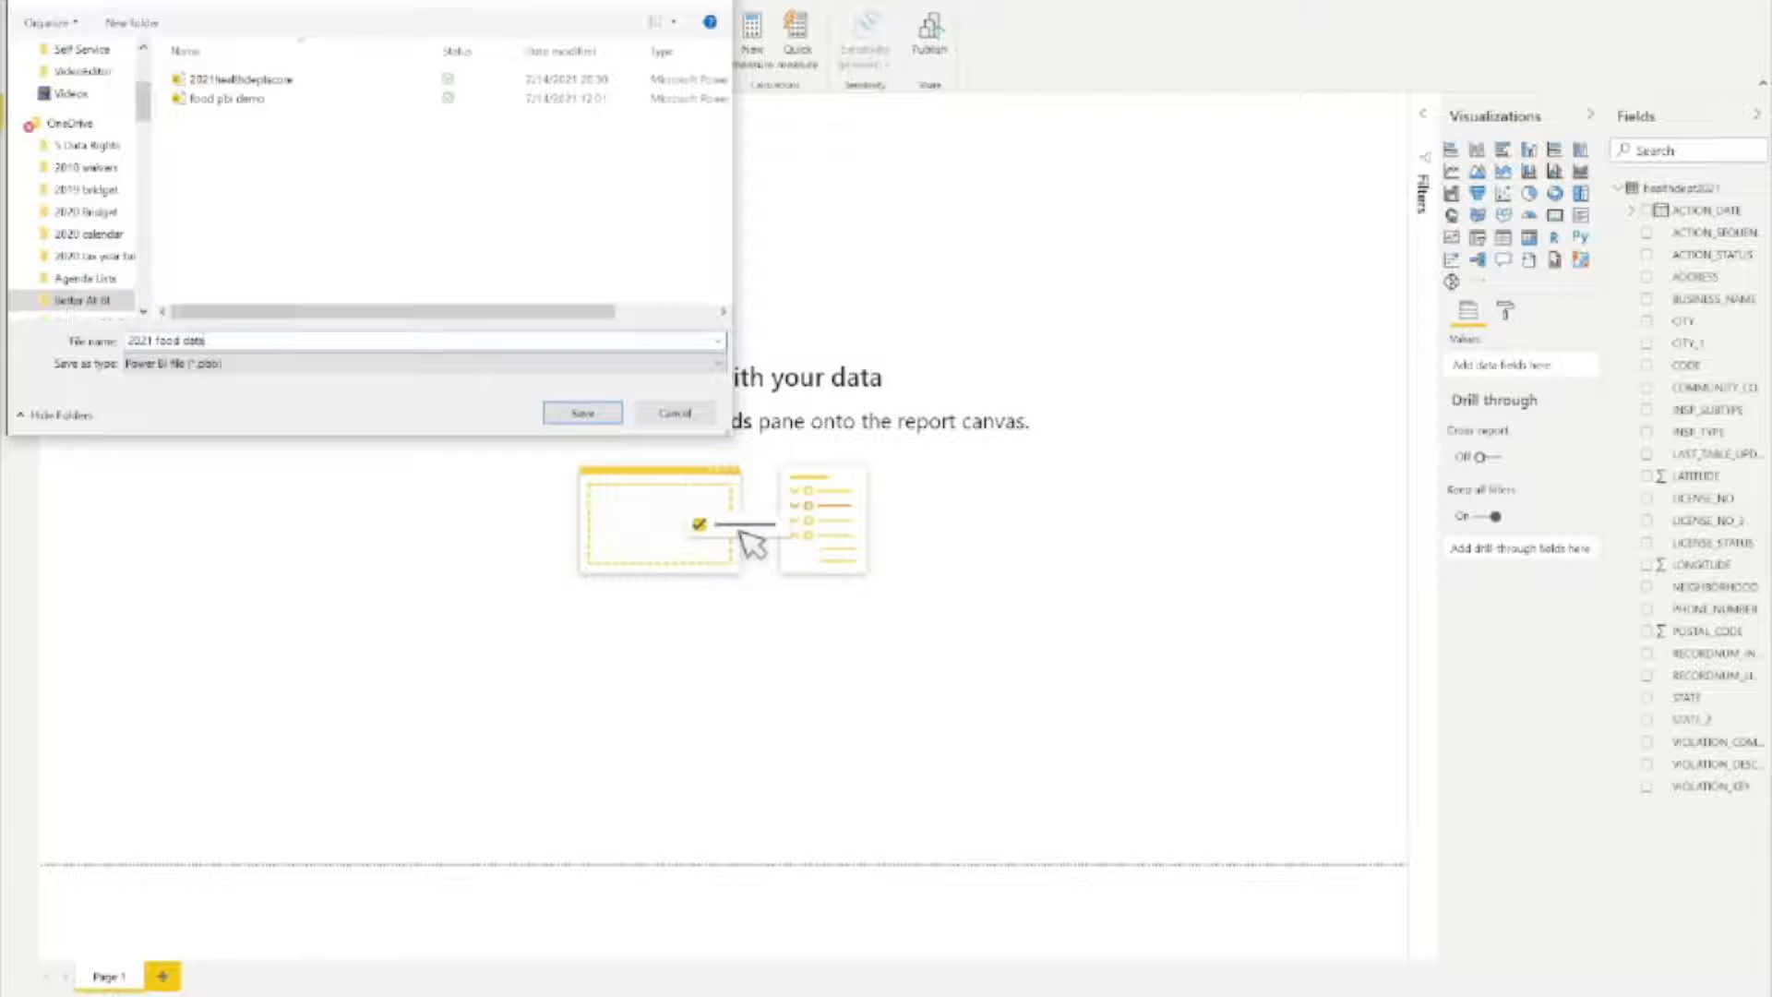
{"action": "left_click", "coordinate": [599, 413]}
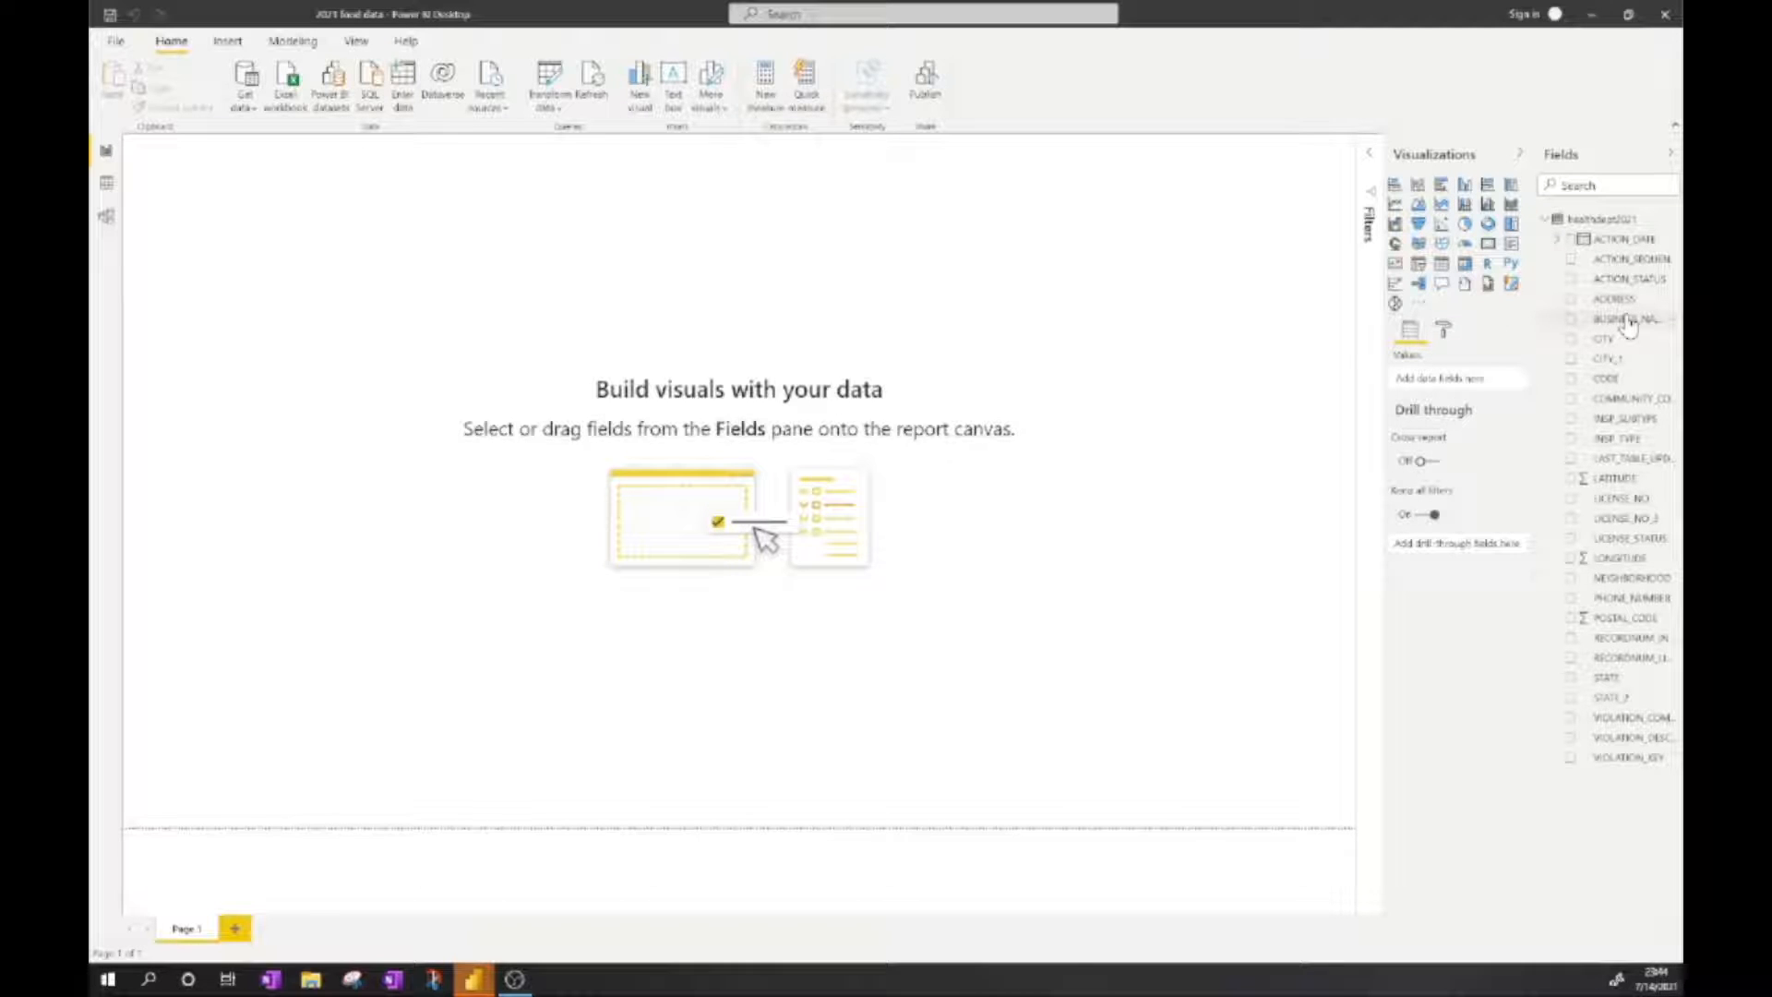
Build a page-wide table on the lower part of the canvas with BUSINESS_NAME, INSP_TYPE, VIOLATION_KEY and VIOLATION_DESCRIPTION
{"action": "left_click_drag", "start_coordinate": [1628, 325], "coordinate": [243, 537]}
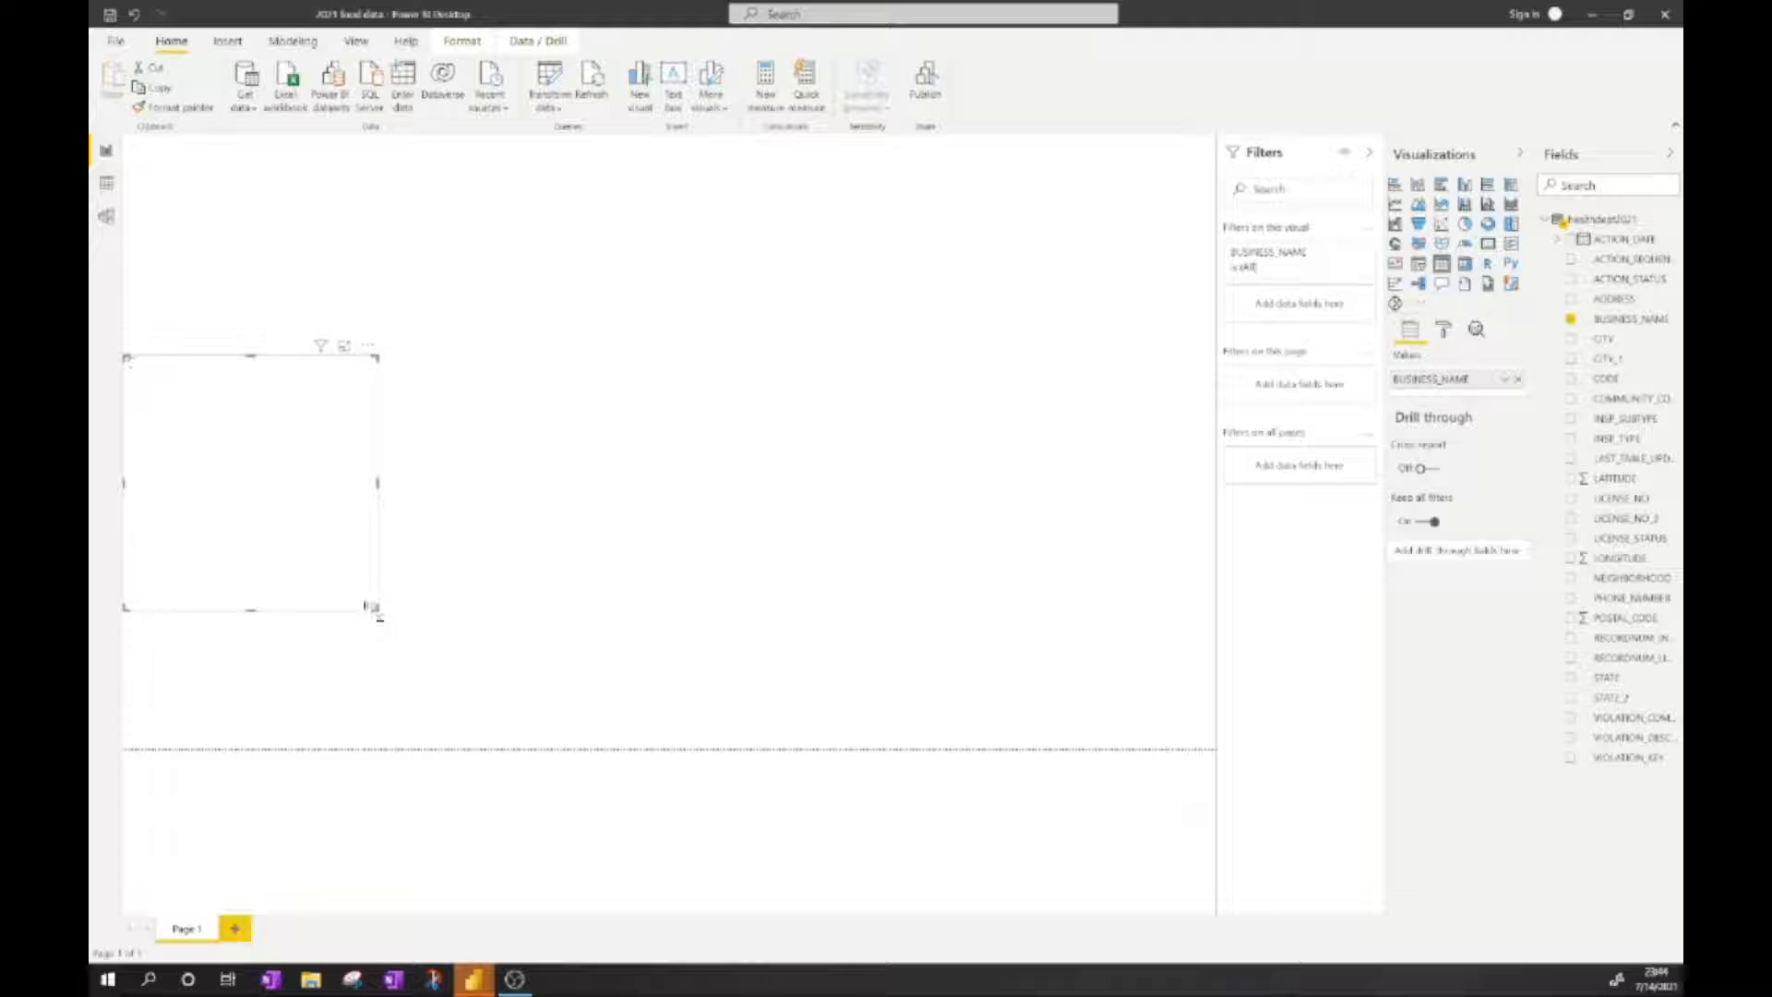
{"action": "left_click_drag", "start_coordinate": [379, 614], "coordinate": [1206, 752]}
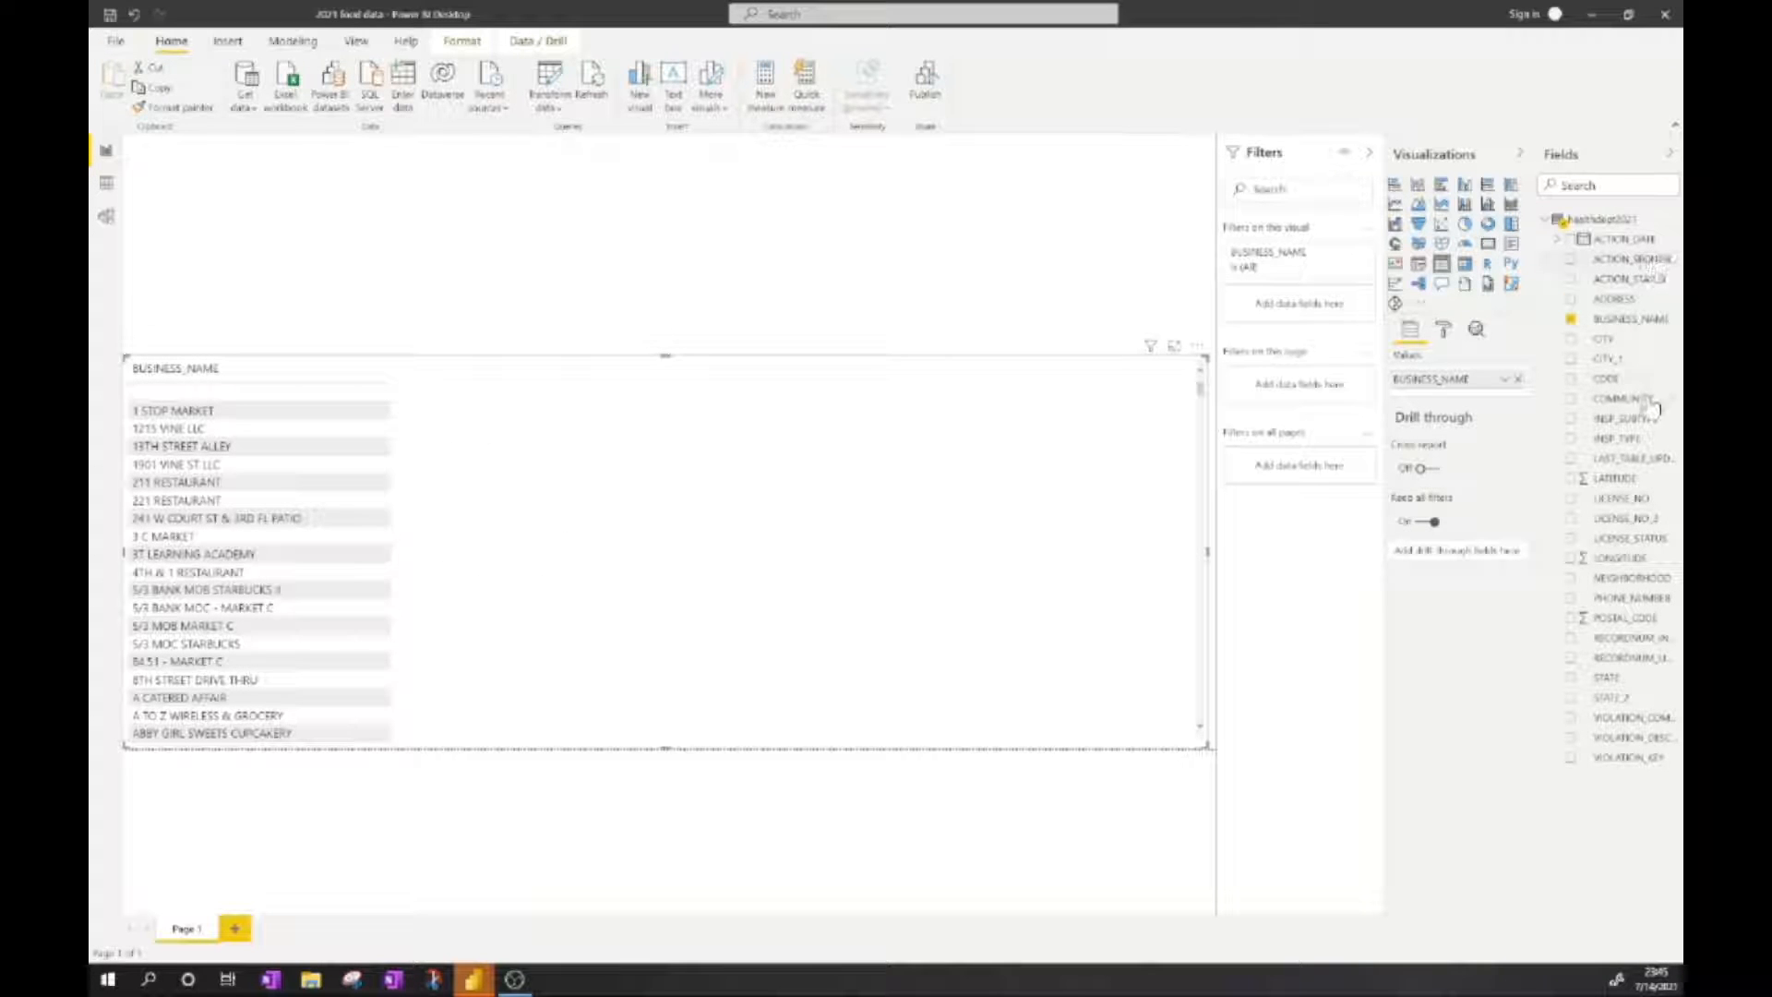
{"action": "left_click_drag", "start_coordinate": [1643, 449], "coordinate": [470, 437]}
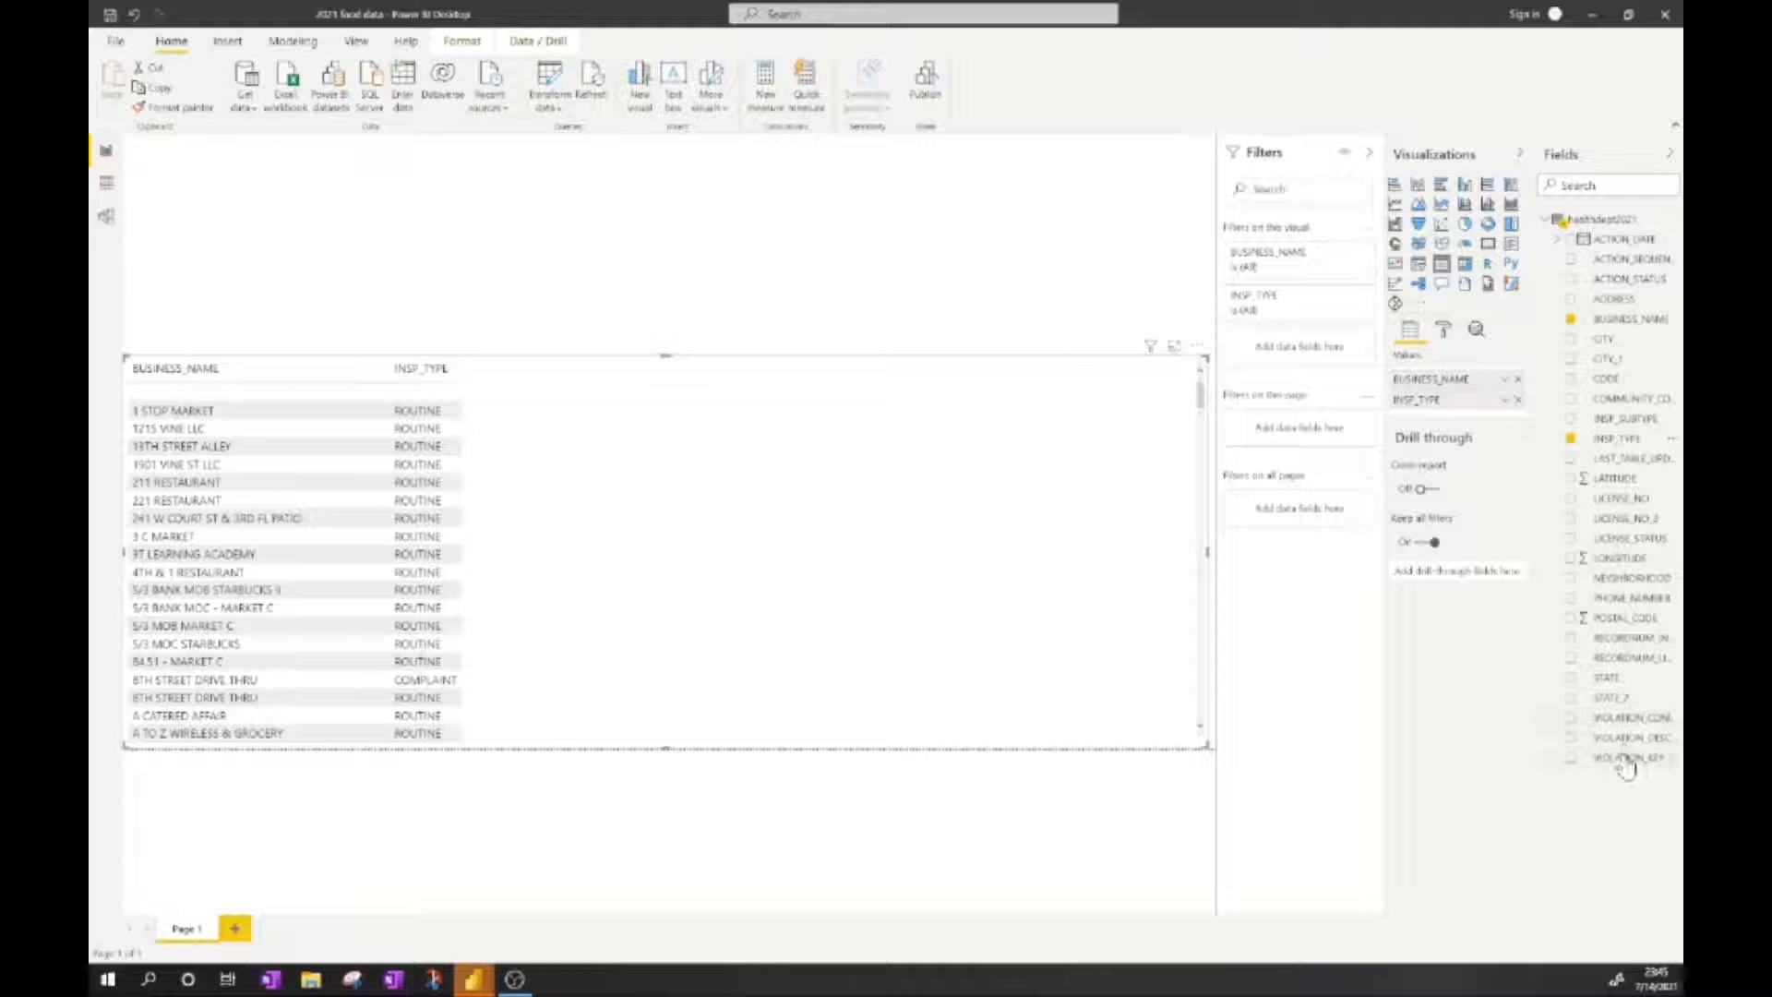
{"action": "left_click_drag", "start_coordinate": [1627, 766], "coordinate": [569, 435]}
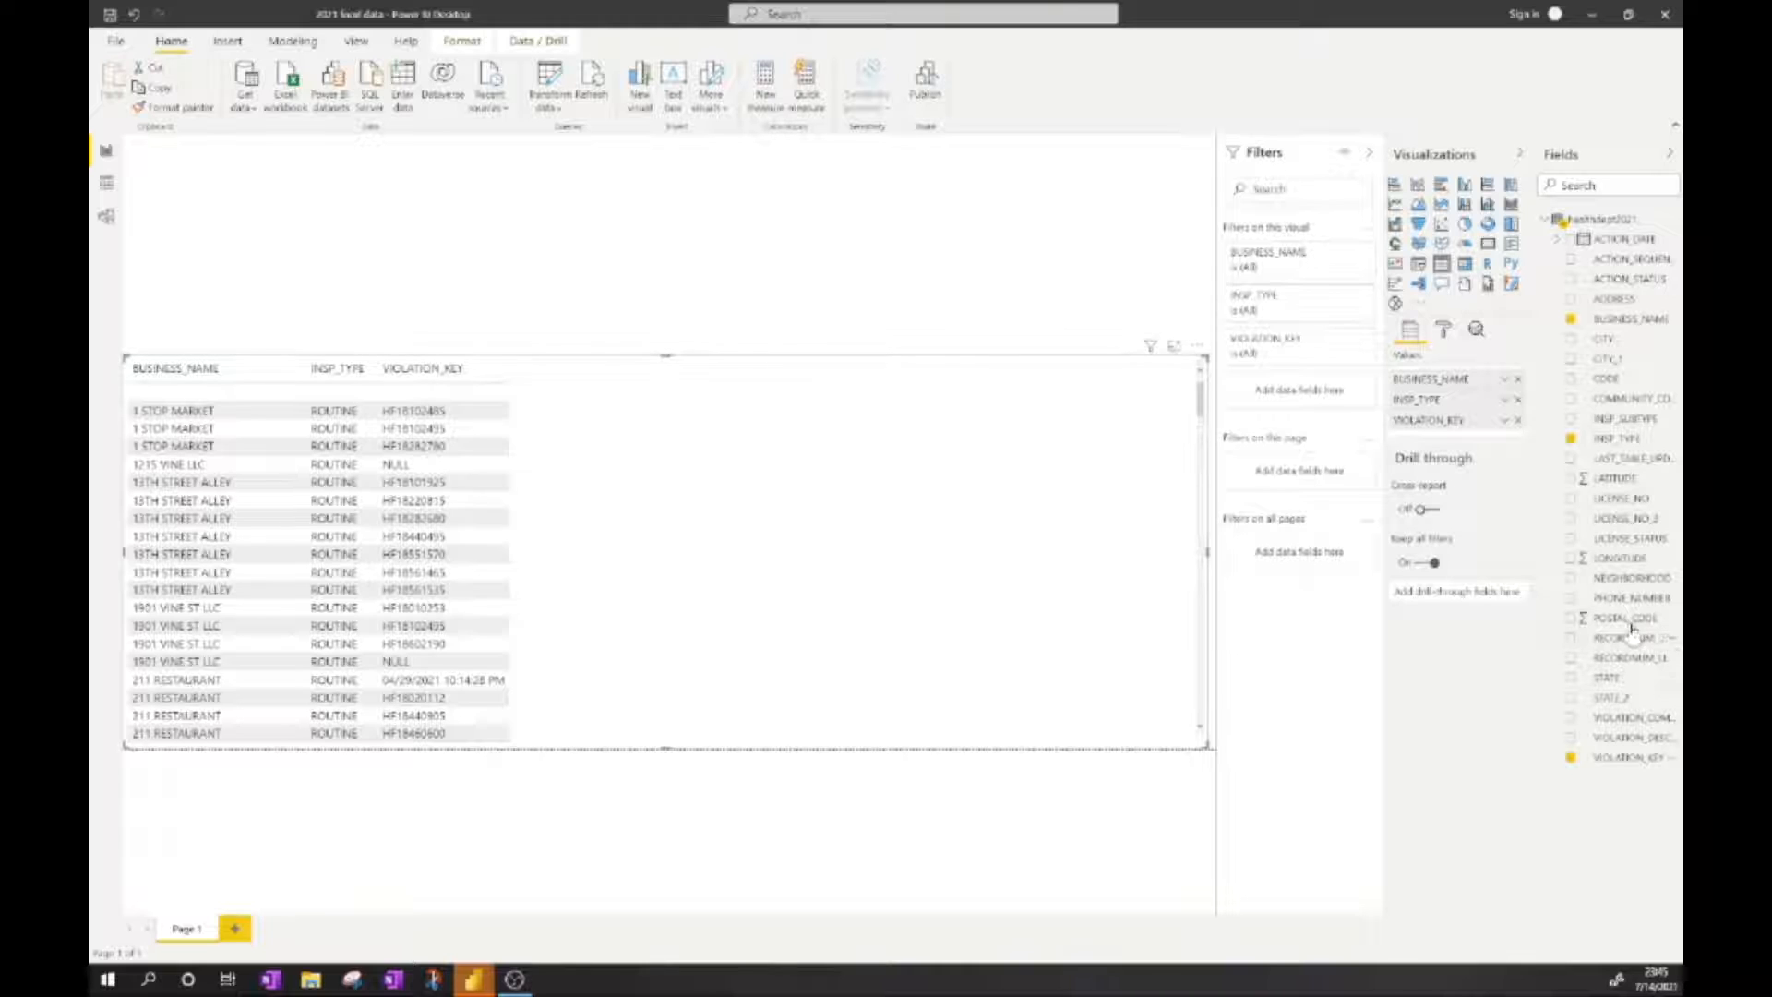
{"action": "left_click_drag", "start_coordinate": [1631, 749], "coordinate": [720, 443]}
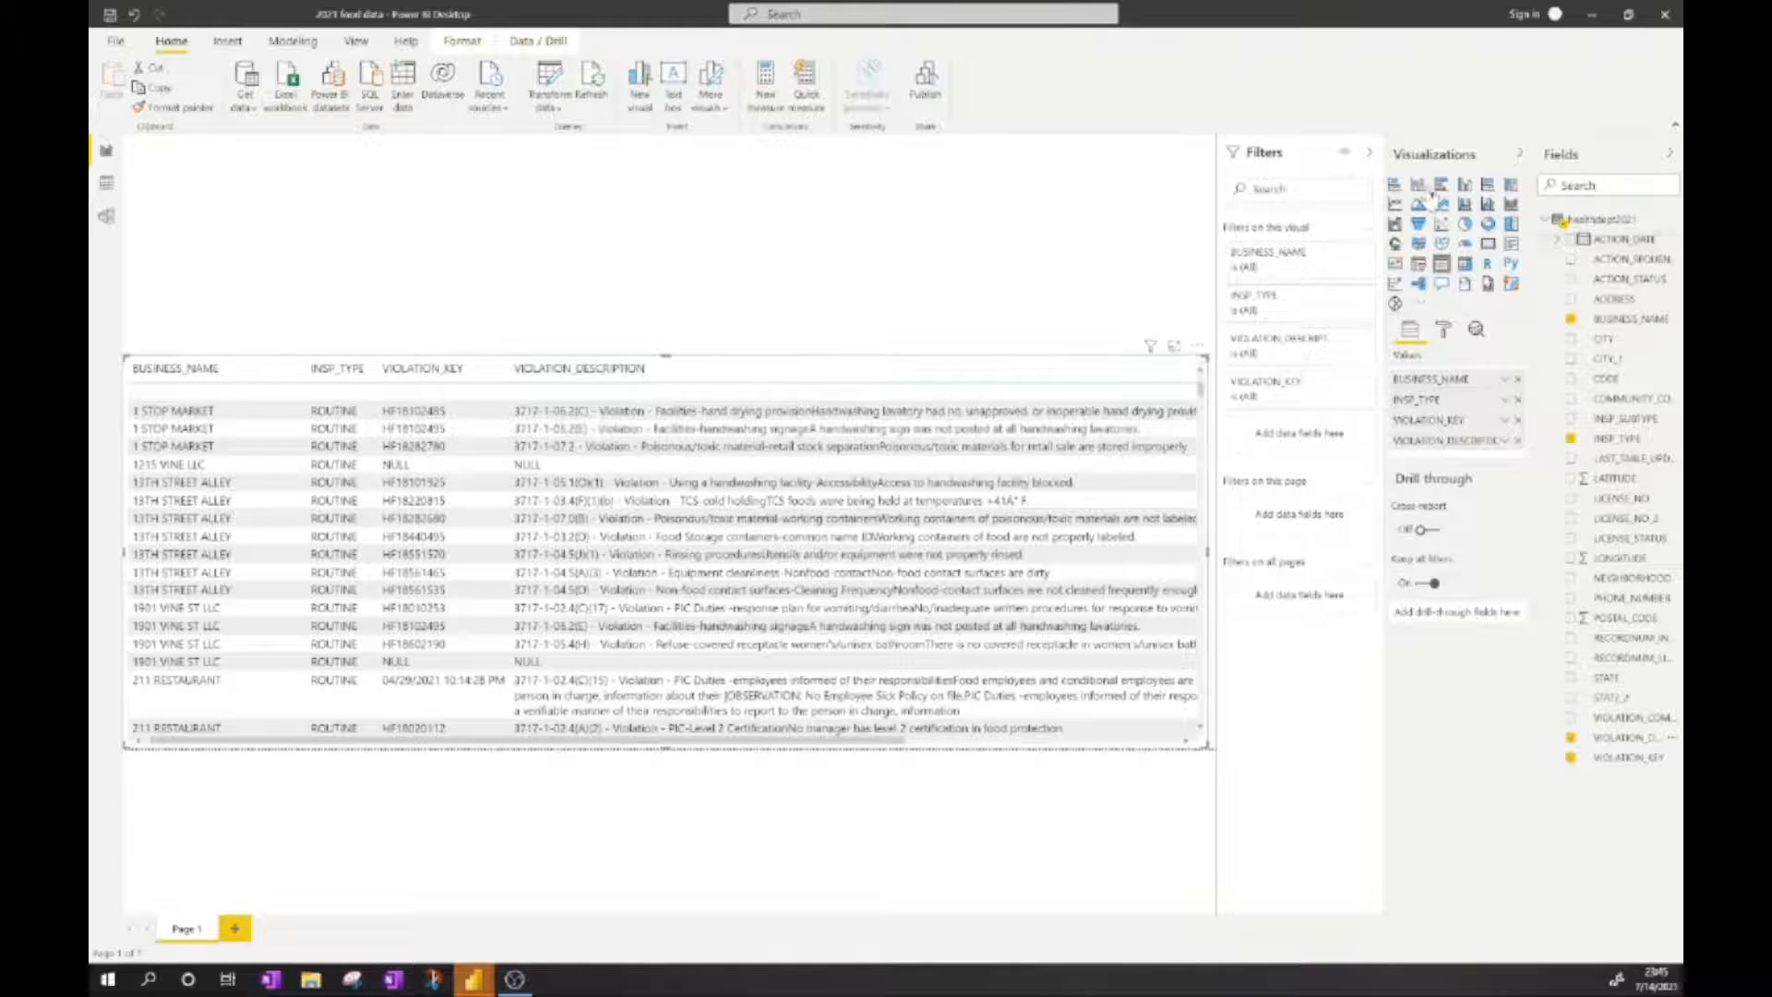
Add ACTION_DATE as a separate slicer above the table and shrink it to fit the page's upper-left corner
{"action": "left_click", "coordinate": [491, 270]}
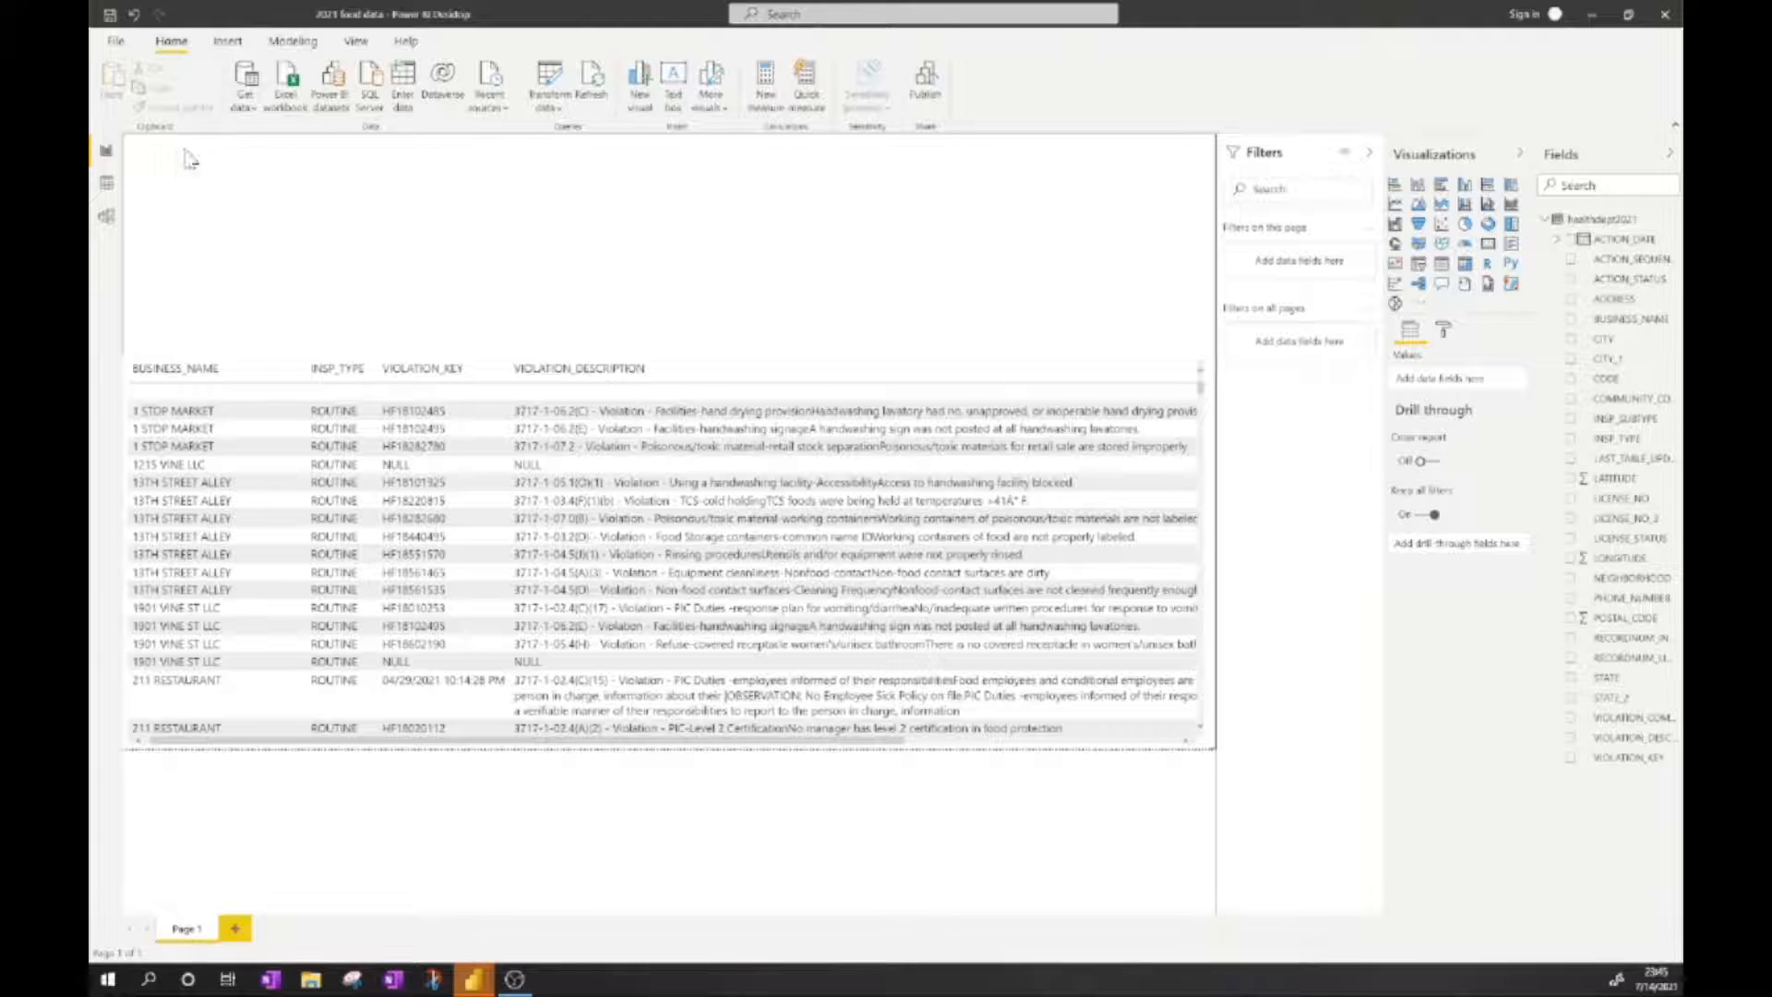
{"action": "key", "text": "ctrl"}
{"action": "key", "text": "ctrl"}
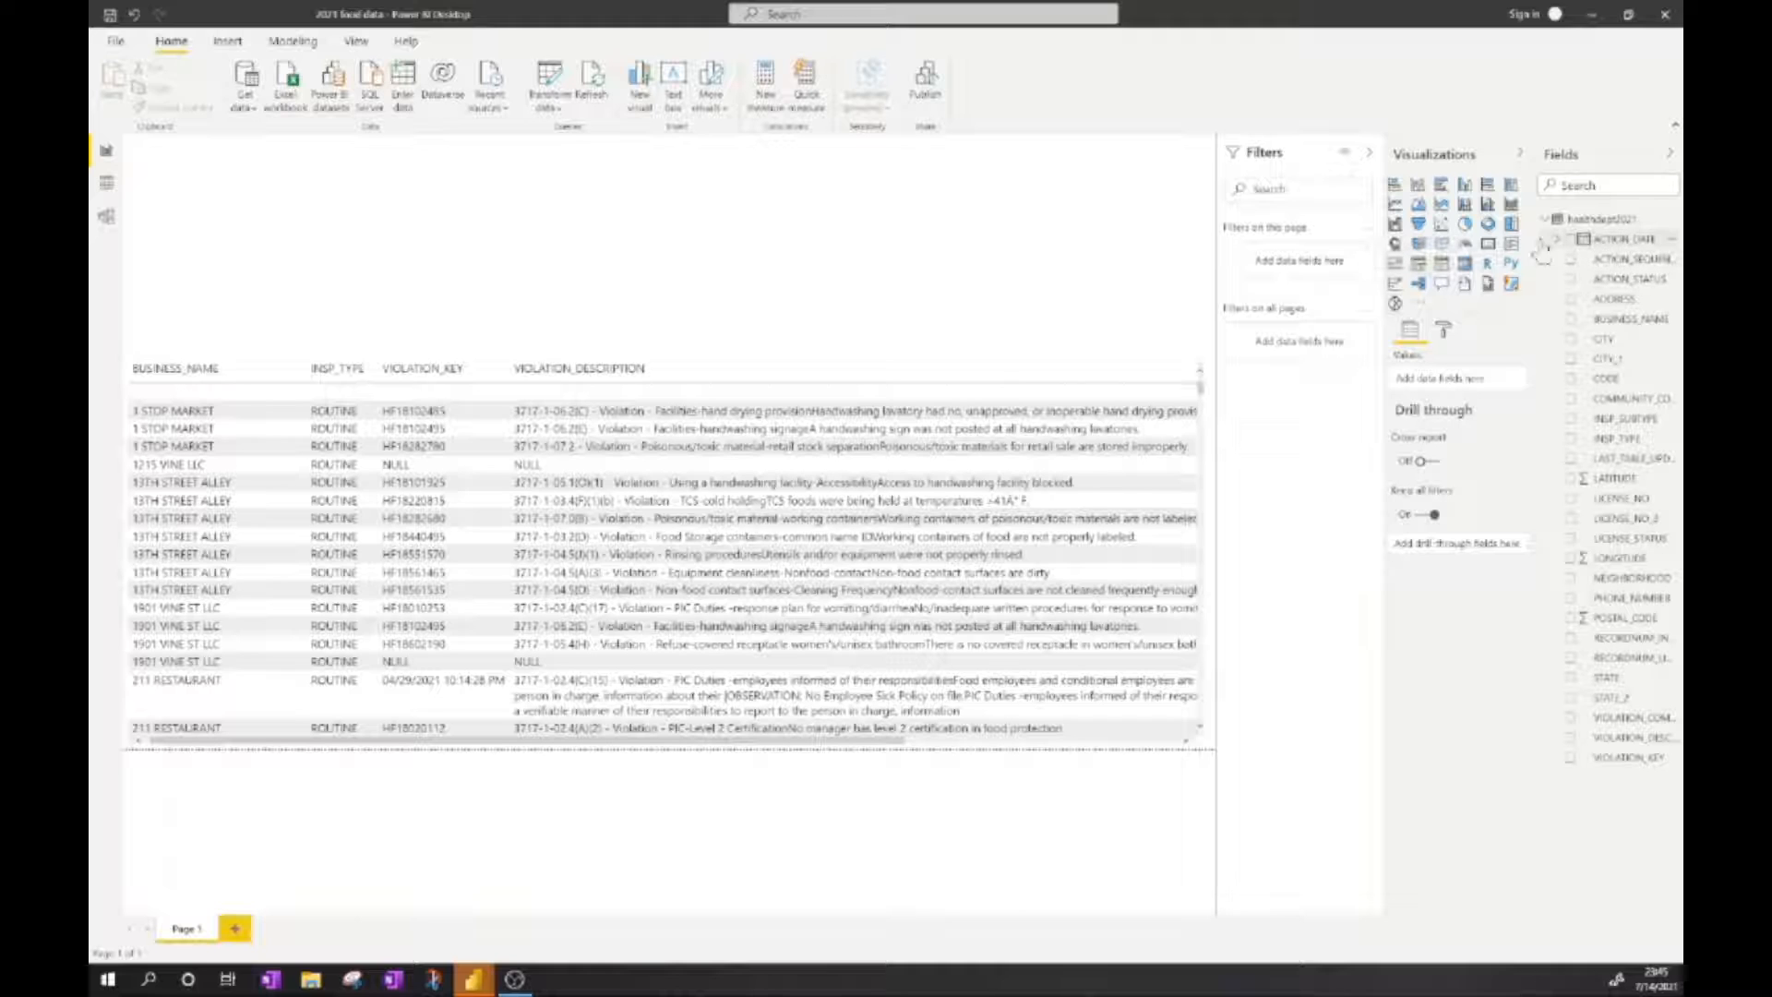
{"action": "left_click_drag", "start_coordinate": [1624, 239], "coordinate": [210, 178]}
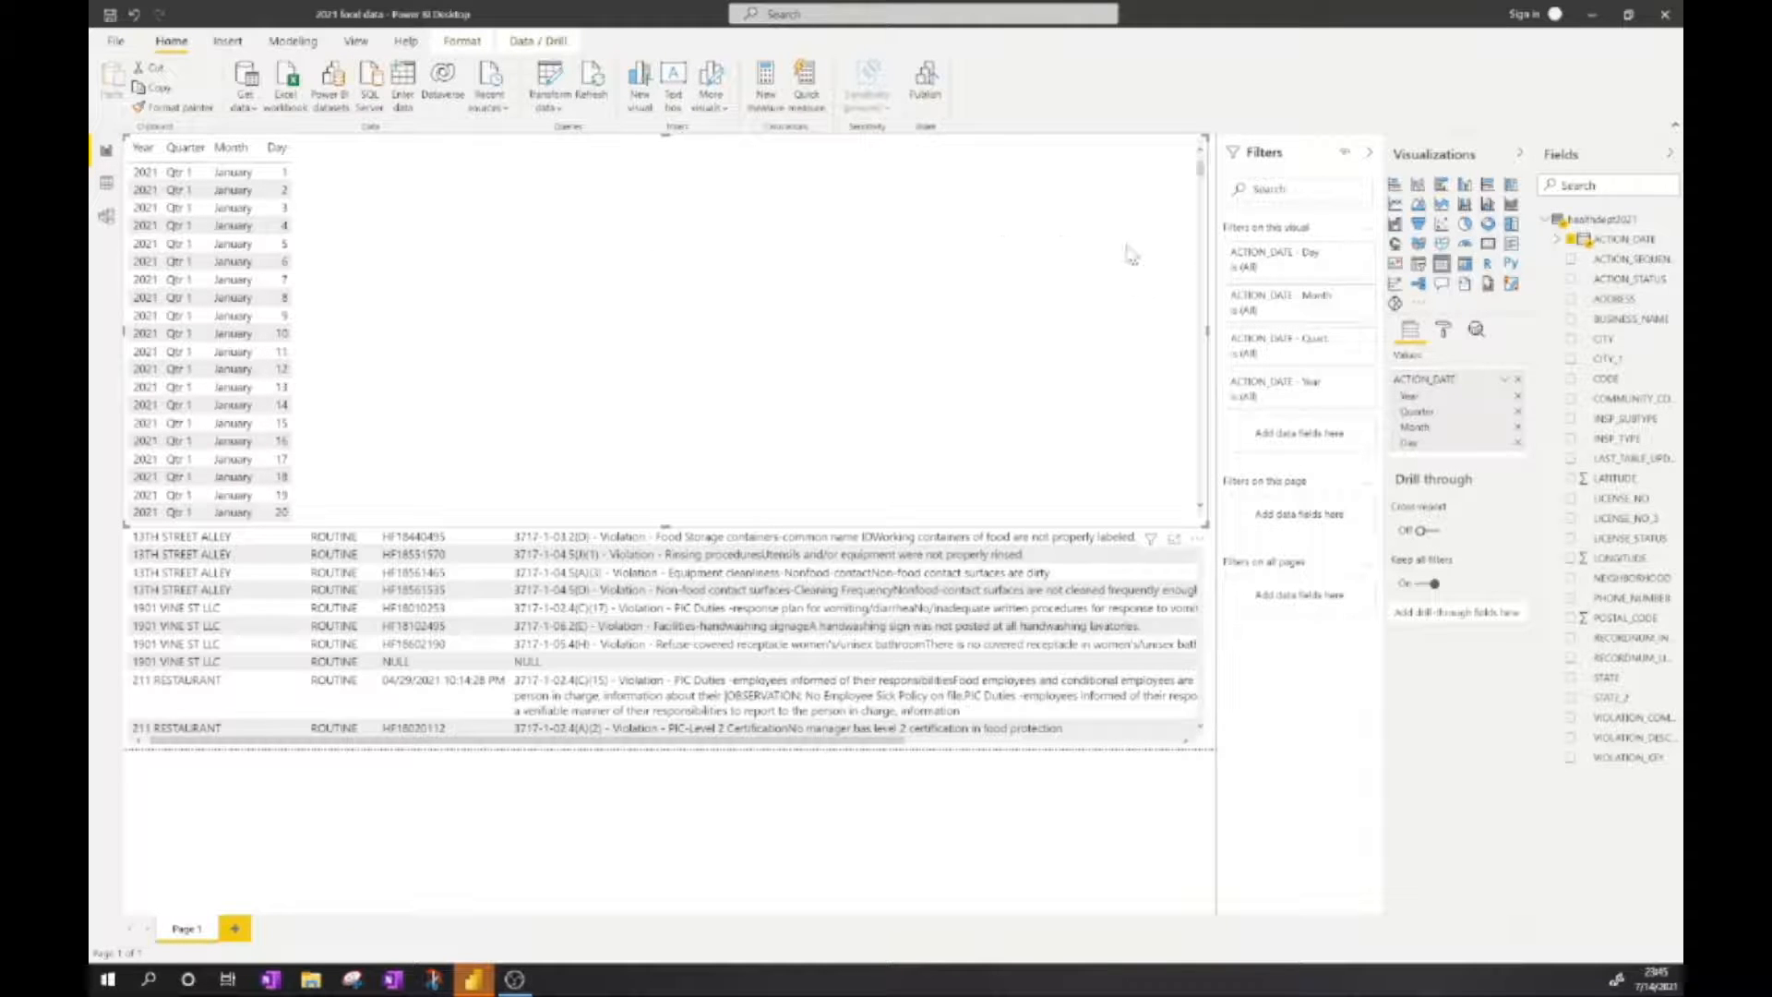
{"action": "left_click", "coordinate": [1419, 270]}
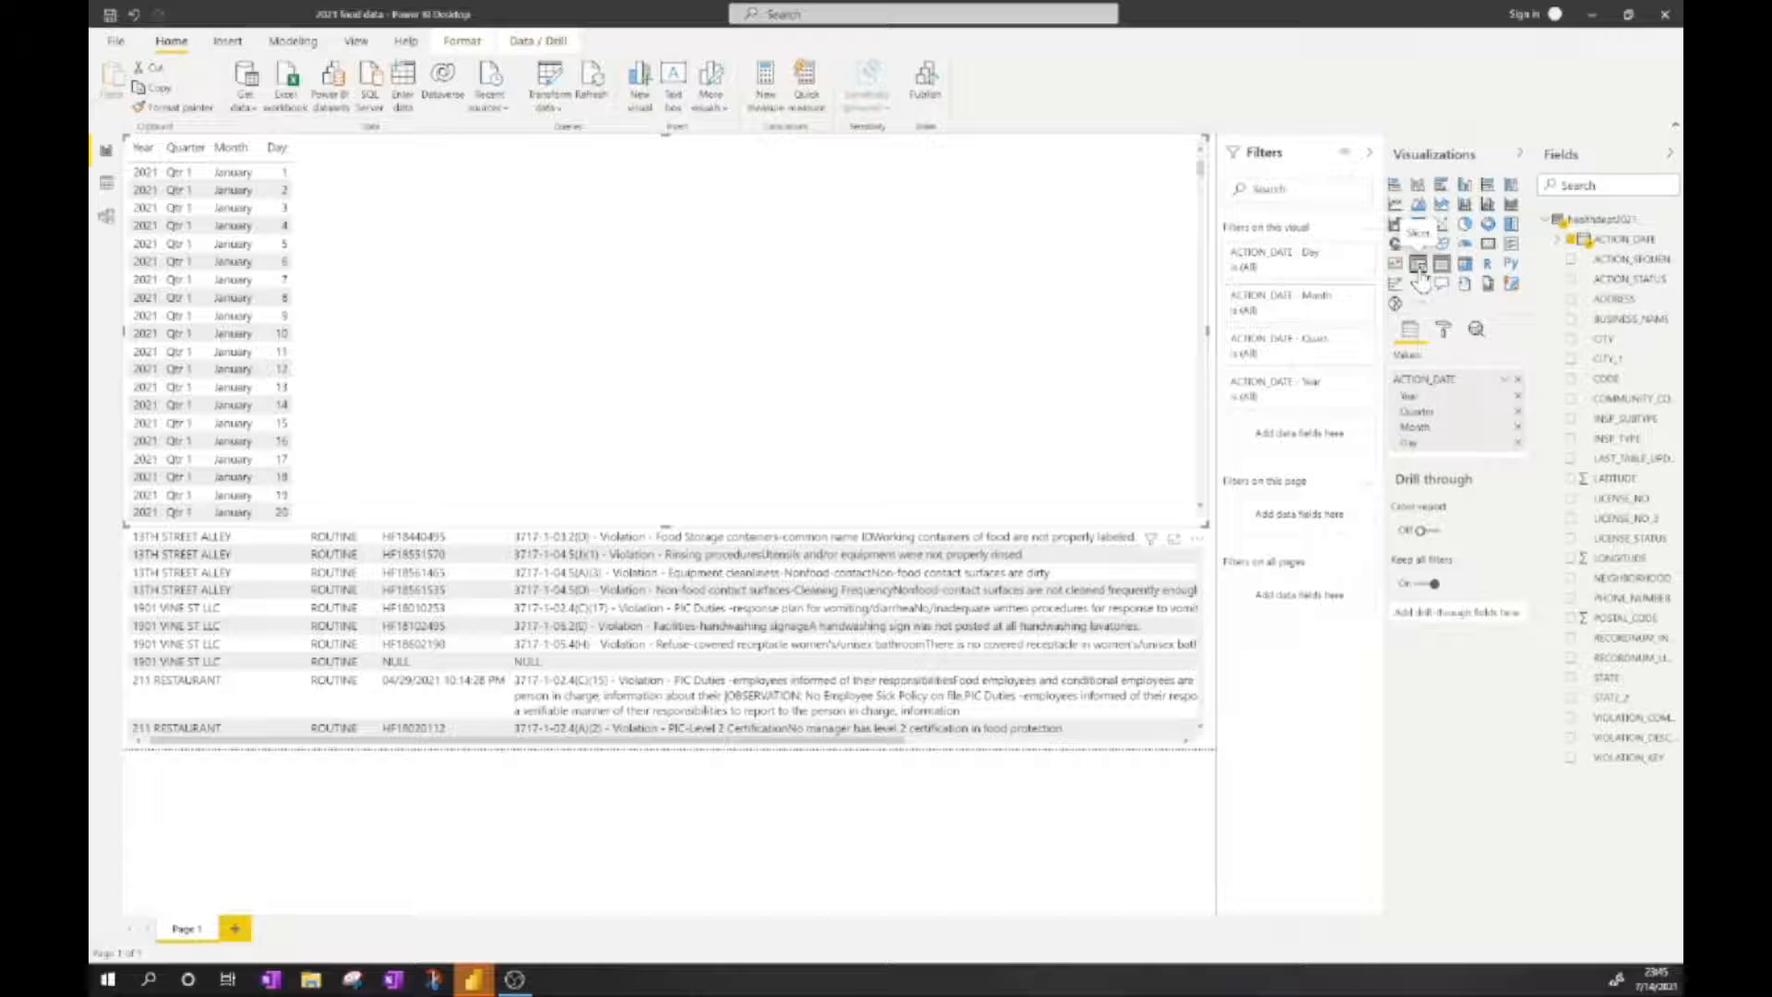
{"action": "left_click", "coordinate": [1418, 266]}
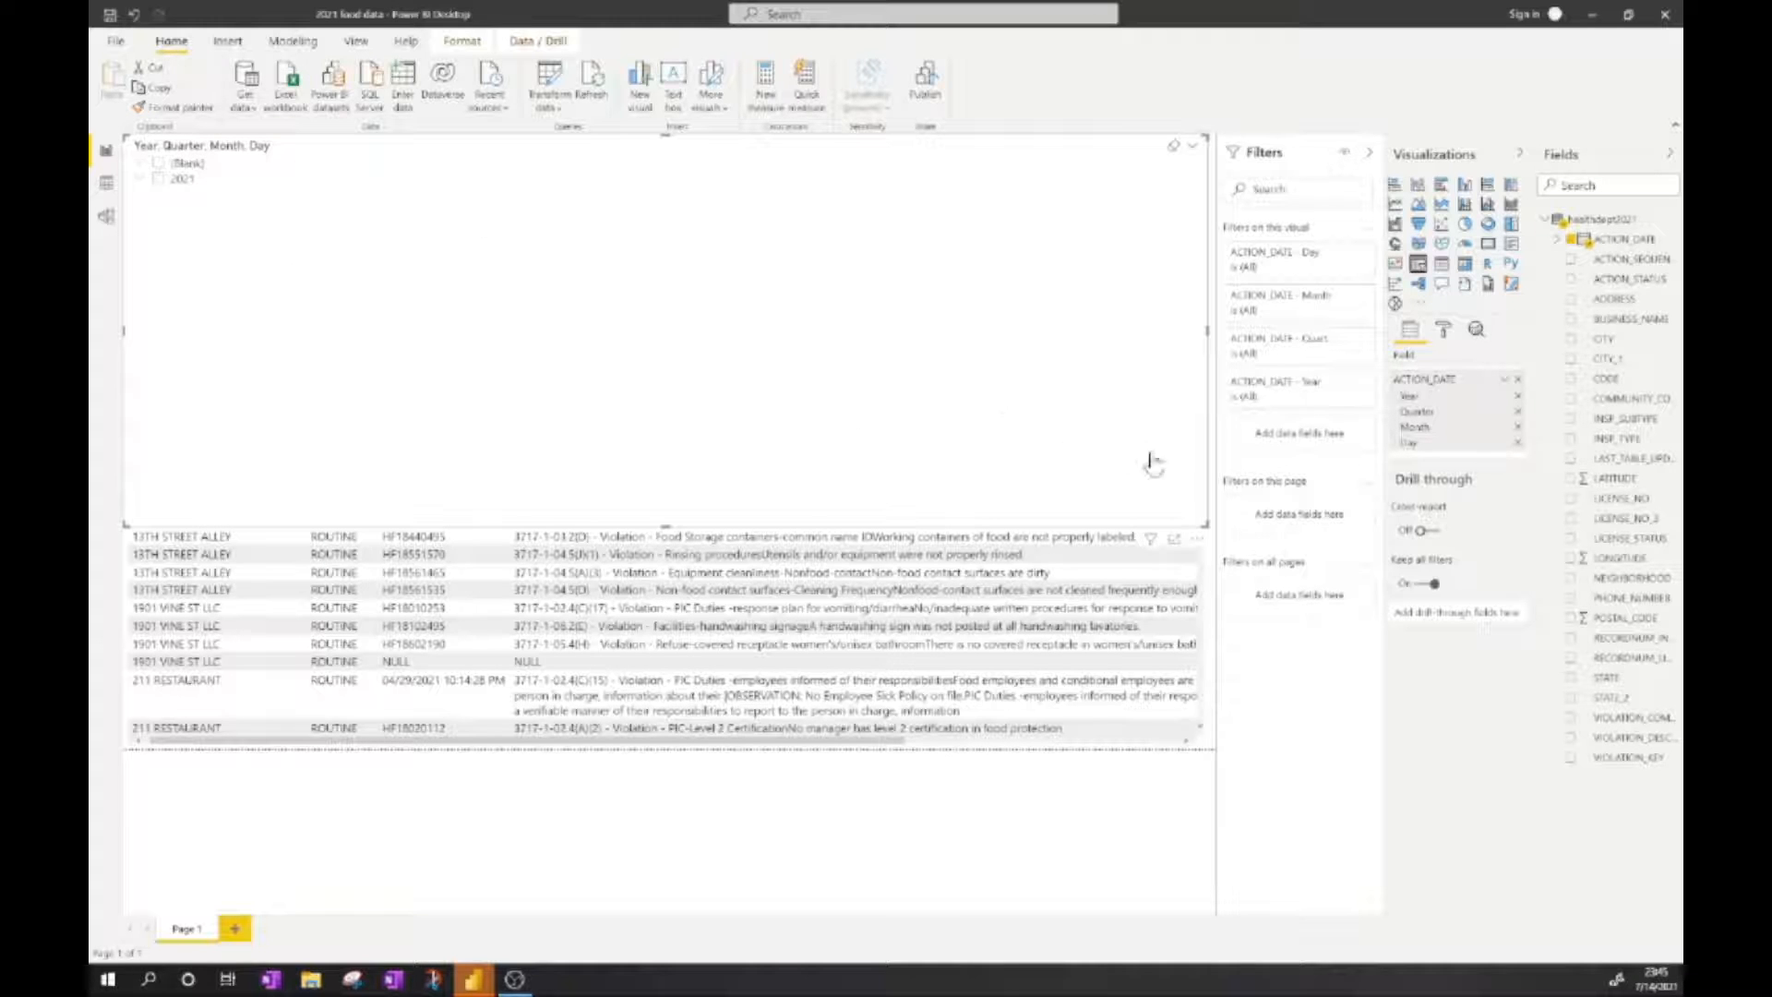
{"action": "left_click_drag", "start_coordinate": [1204, 524], "coordinate": [340, 274]}
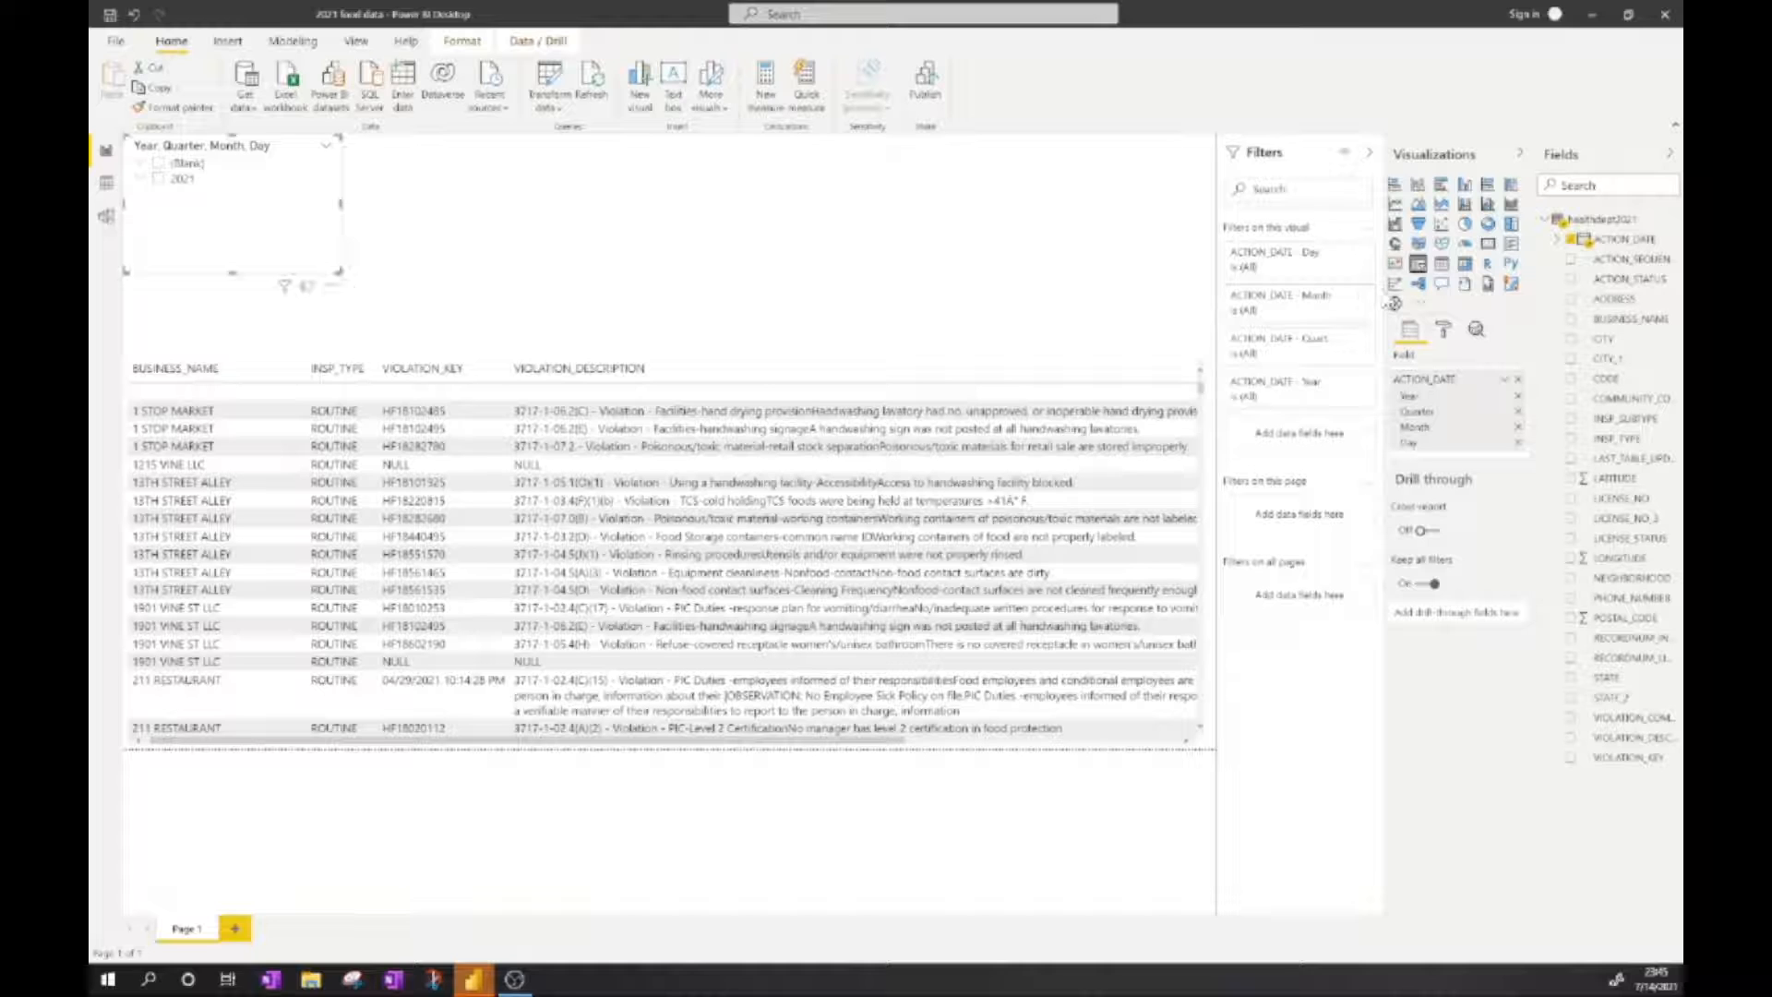
Switch the slicer's field from Date Hierarchy to plain ACTION_DATE and set the slicer type to Between
{"action": "left_click", "coordinate": [1503, 381]}
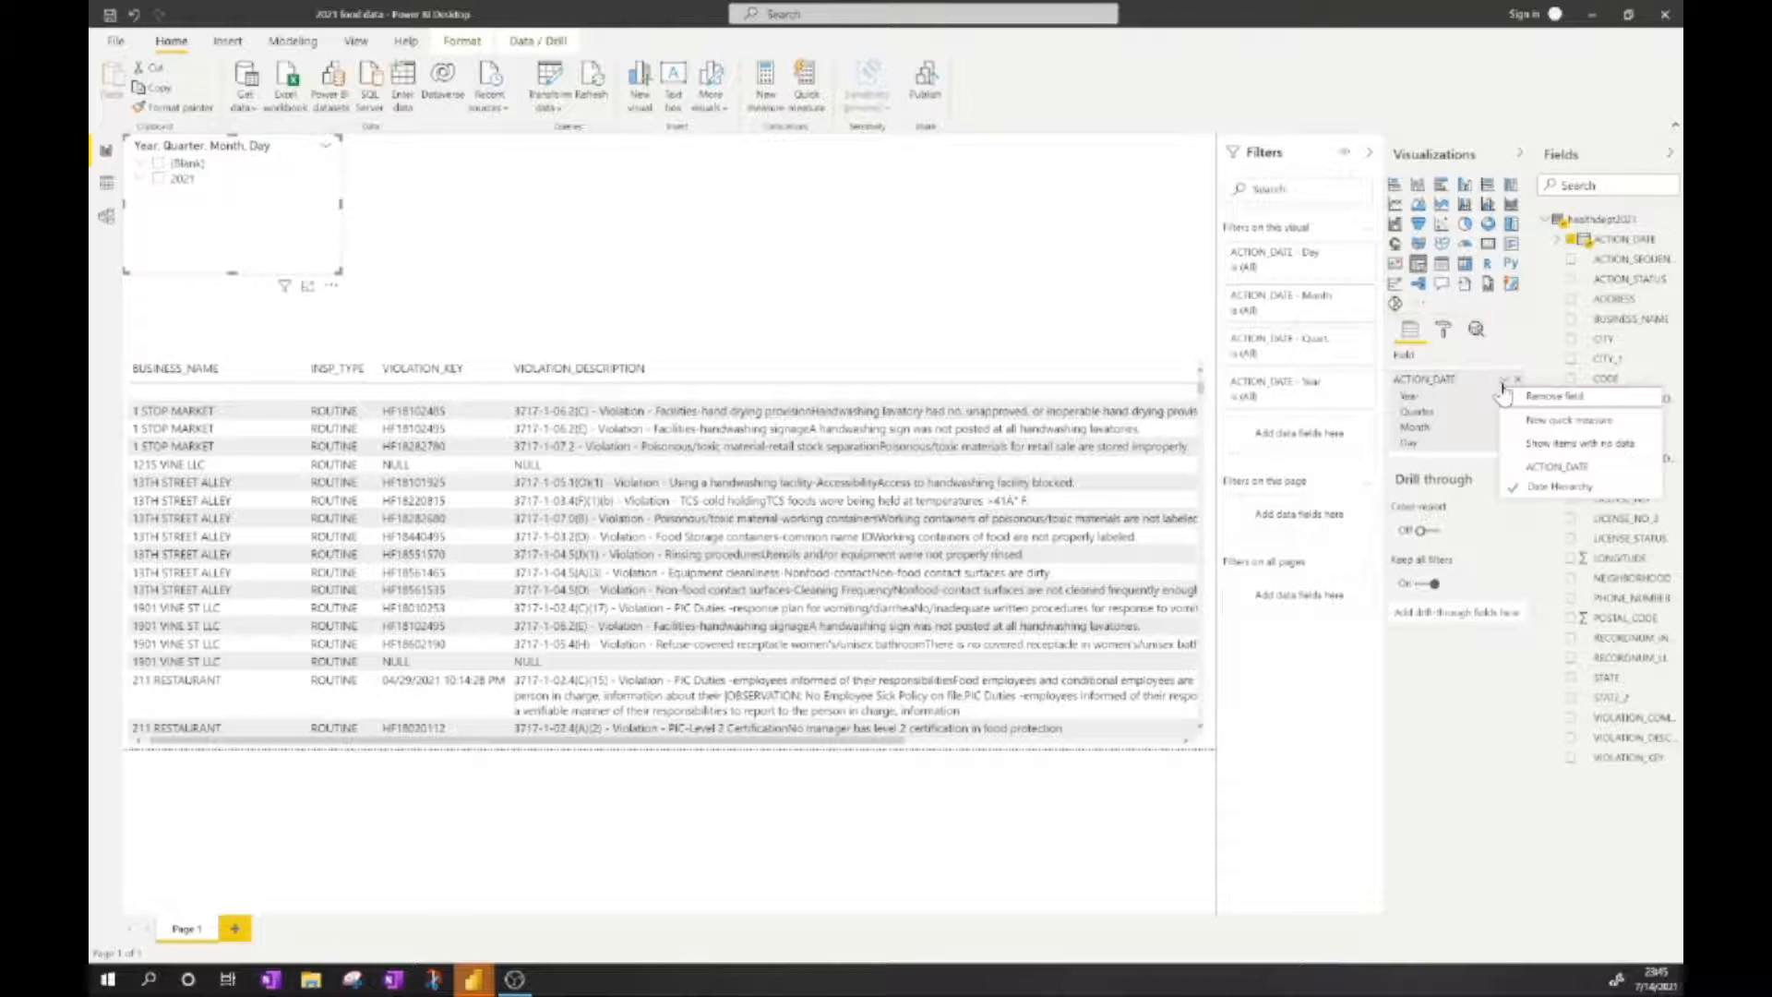
{"action": "left_click", "coordinate": [1525, 472]}
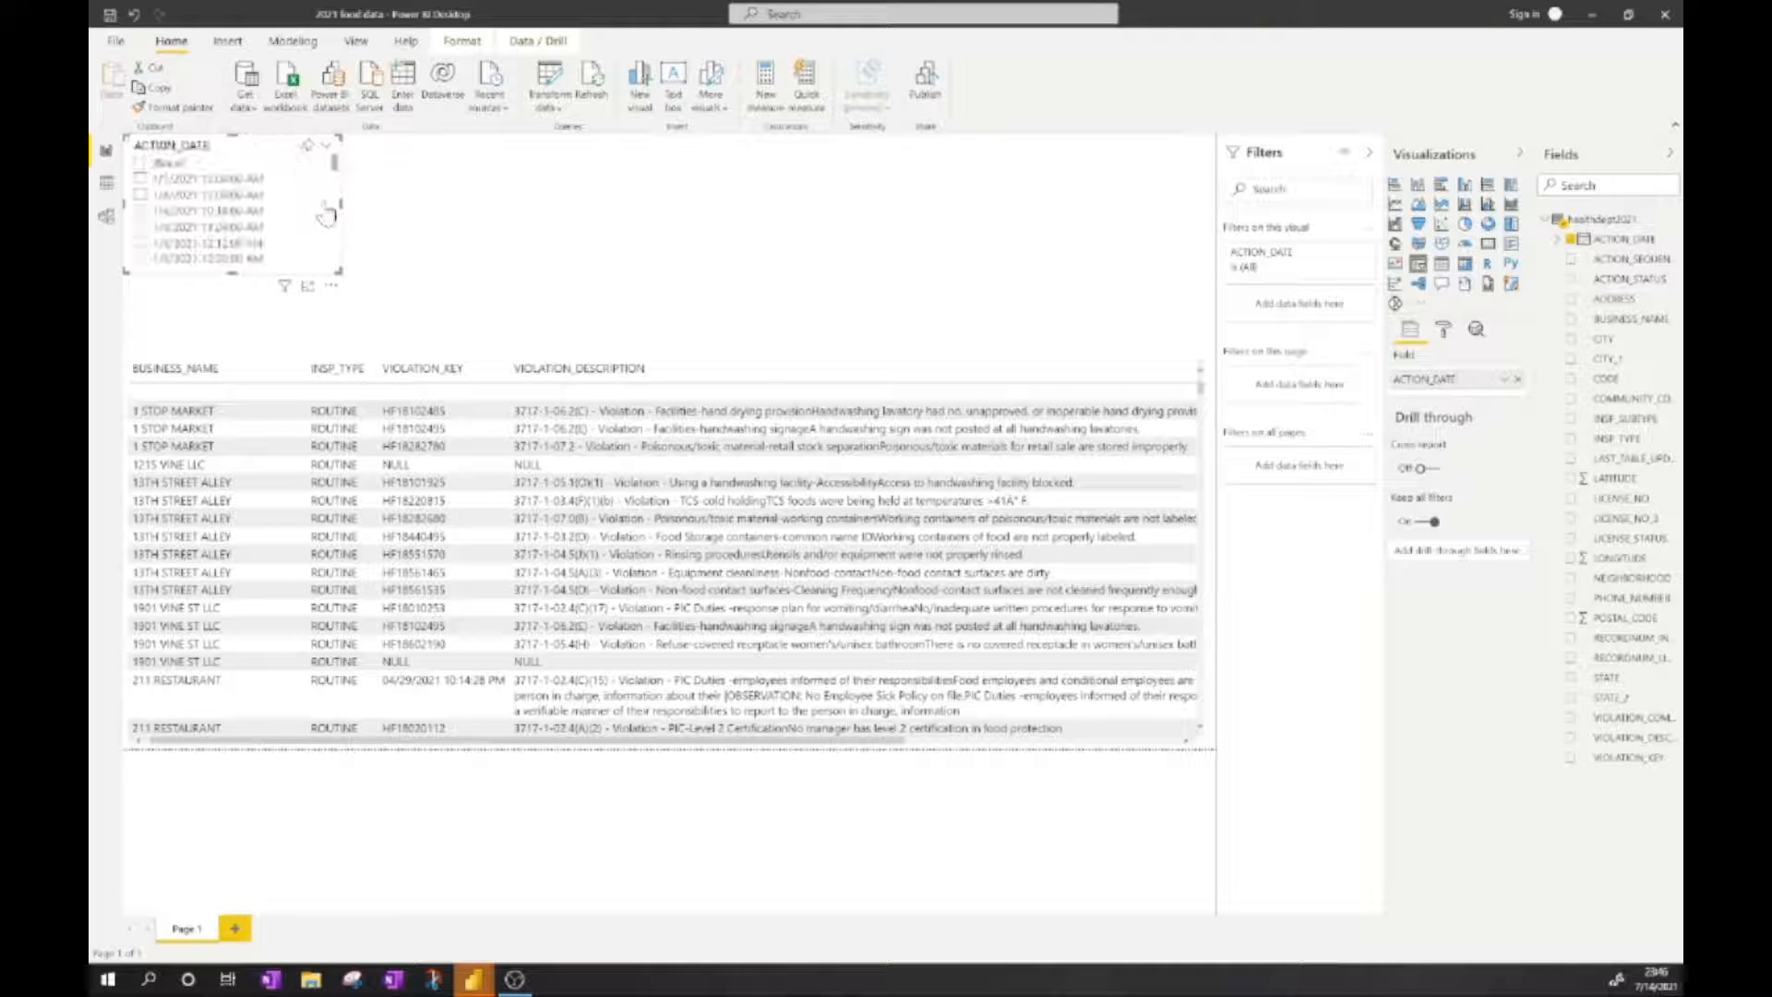
{"action": "left_click", "coordinate": [328, 148]}
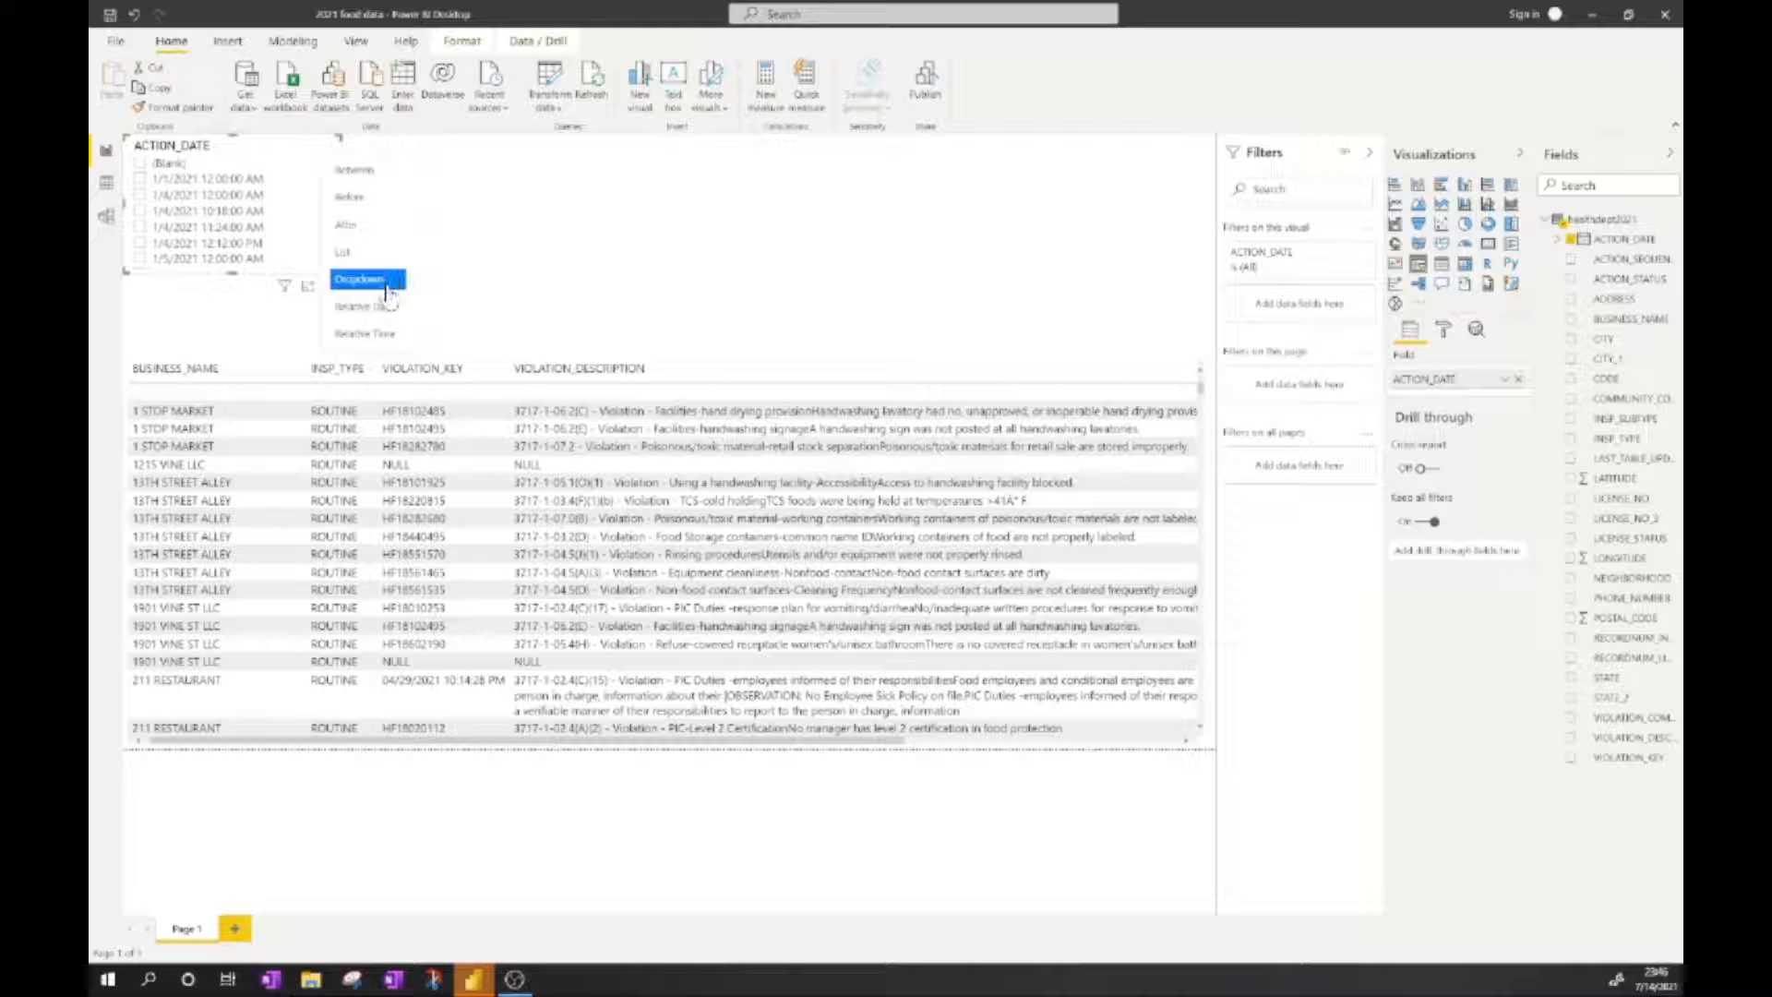
{"action": "left_click", "coordinate": [370, 175]}
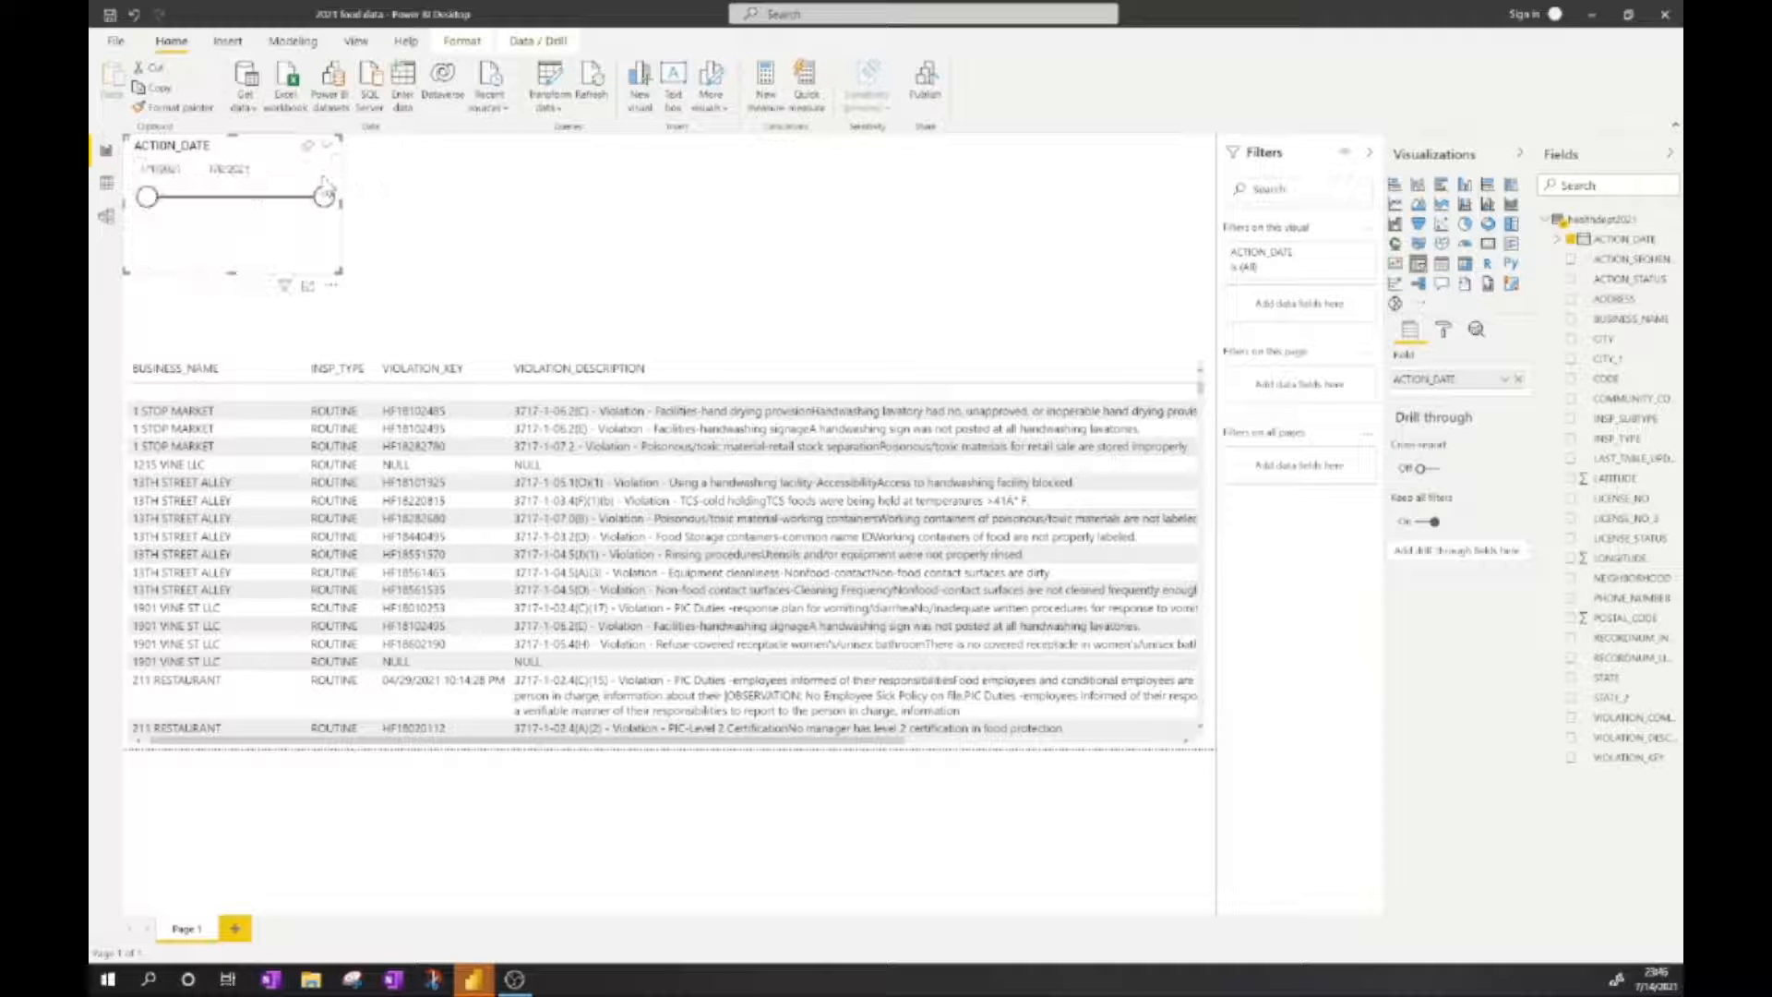
Set the end of the ACTION_DATE slicer's range to 2/1/2021
{"action": "left_click_drag", "start_coordinate": [323, 198], "coordinate": [176, 217]}
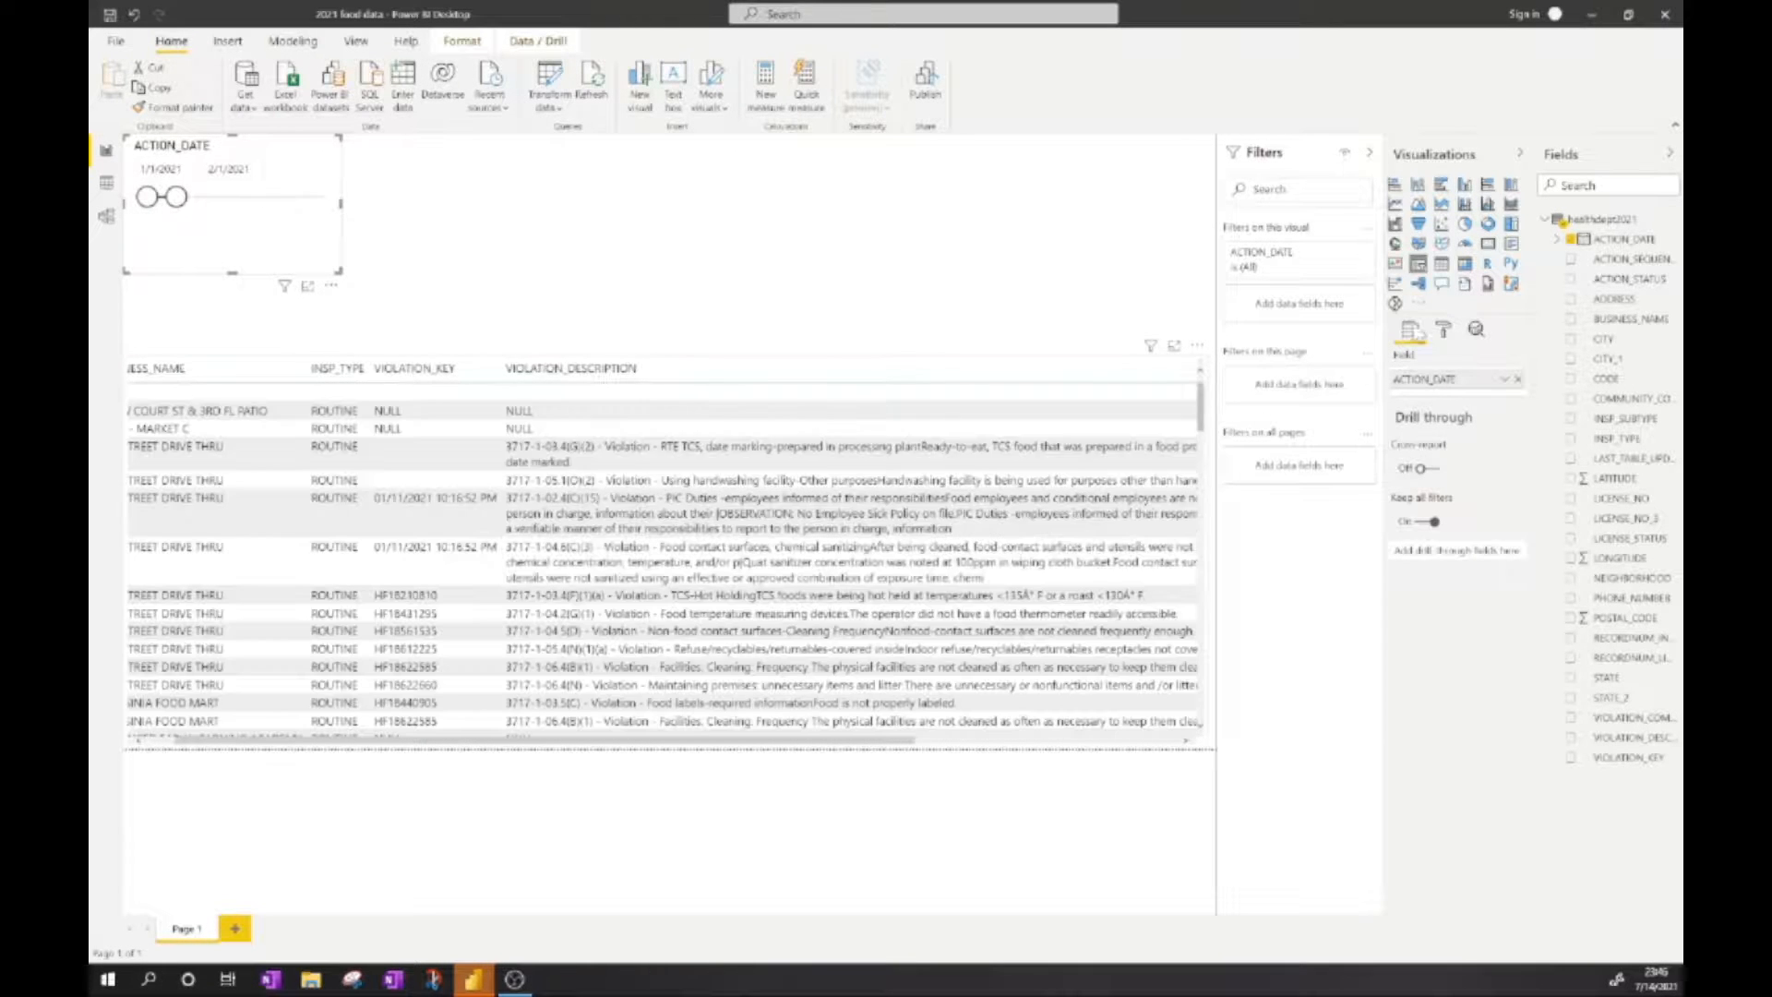
Add a COMMUNITY_COUNCIL_NEIGHBORHOOD slicer beside the date slicer, narrow it to fit its title and make it a dropdown
{"action": "left_click", "coordinate": [624, 207]}
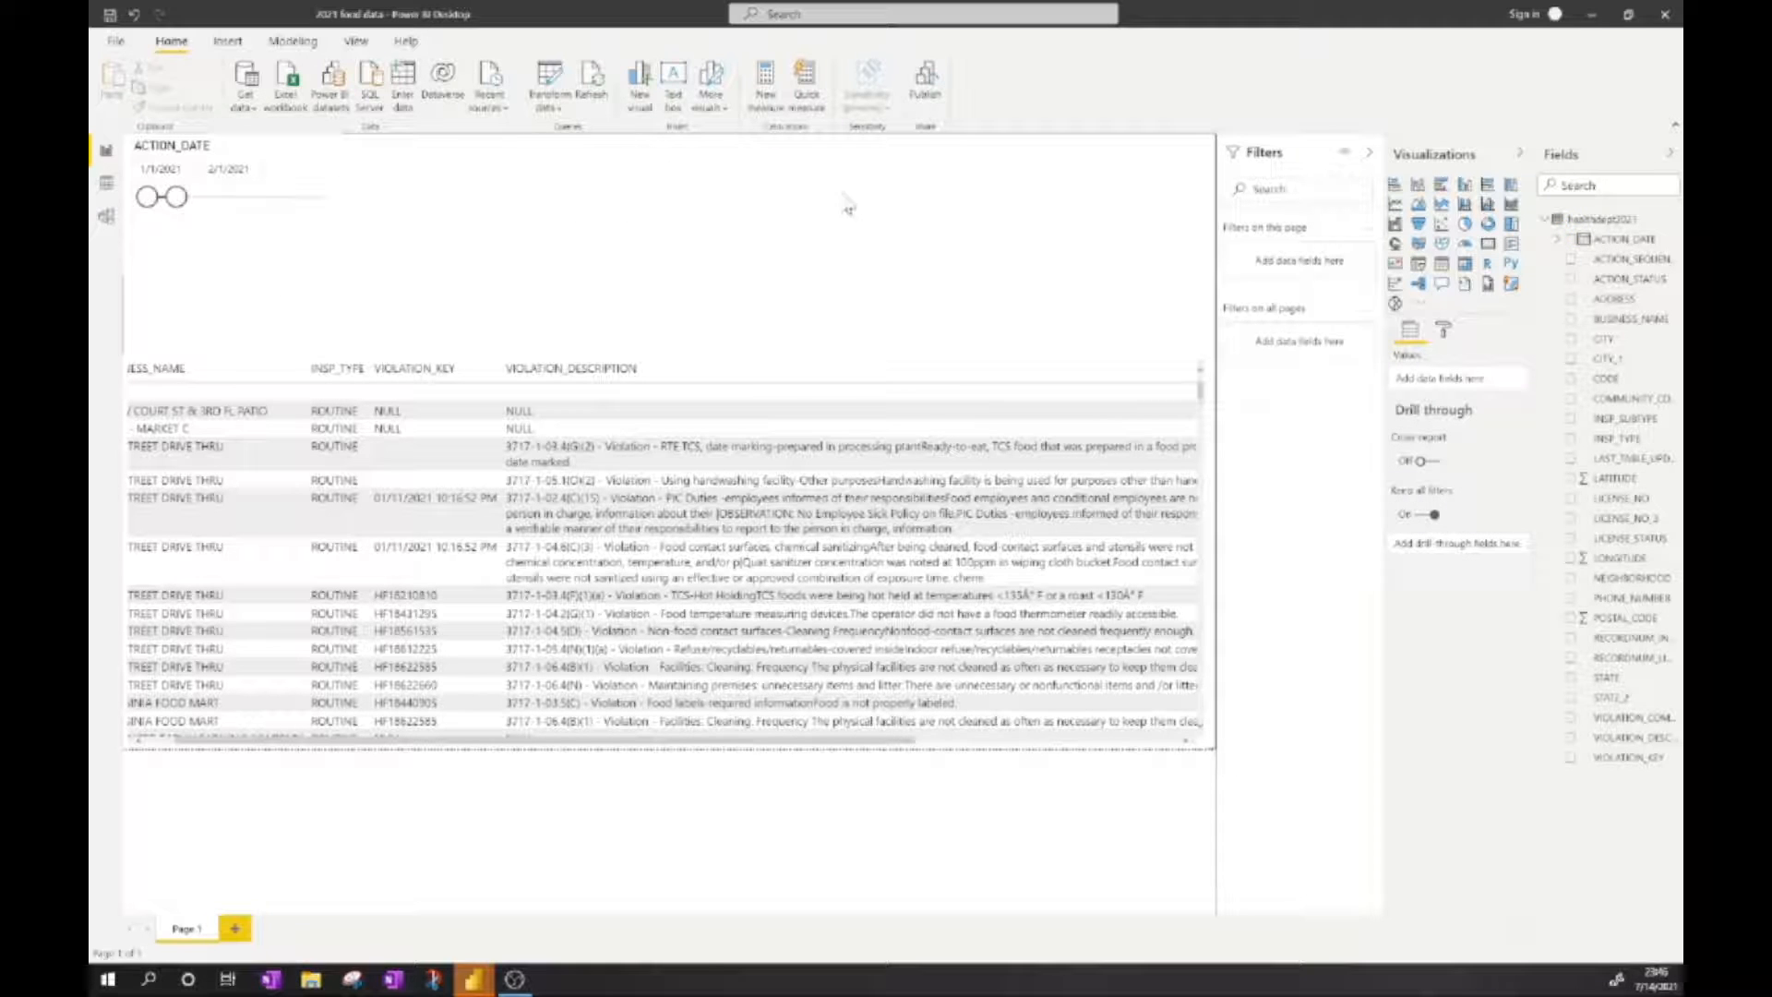
{"action": "left_click", "coordinate": [1418, 266]}
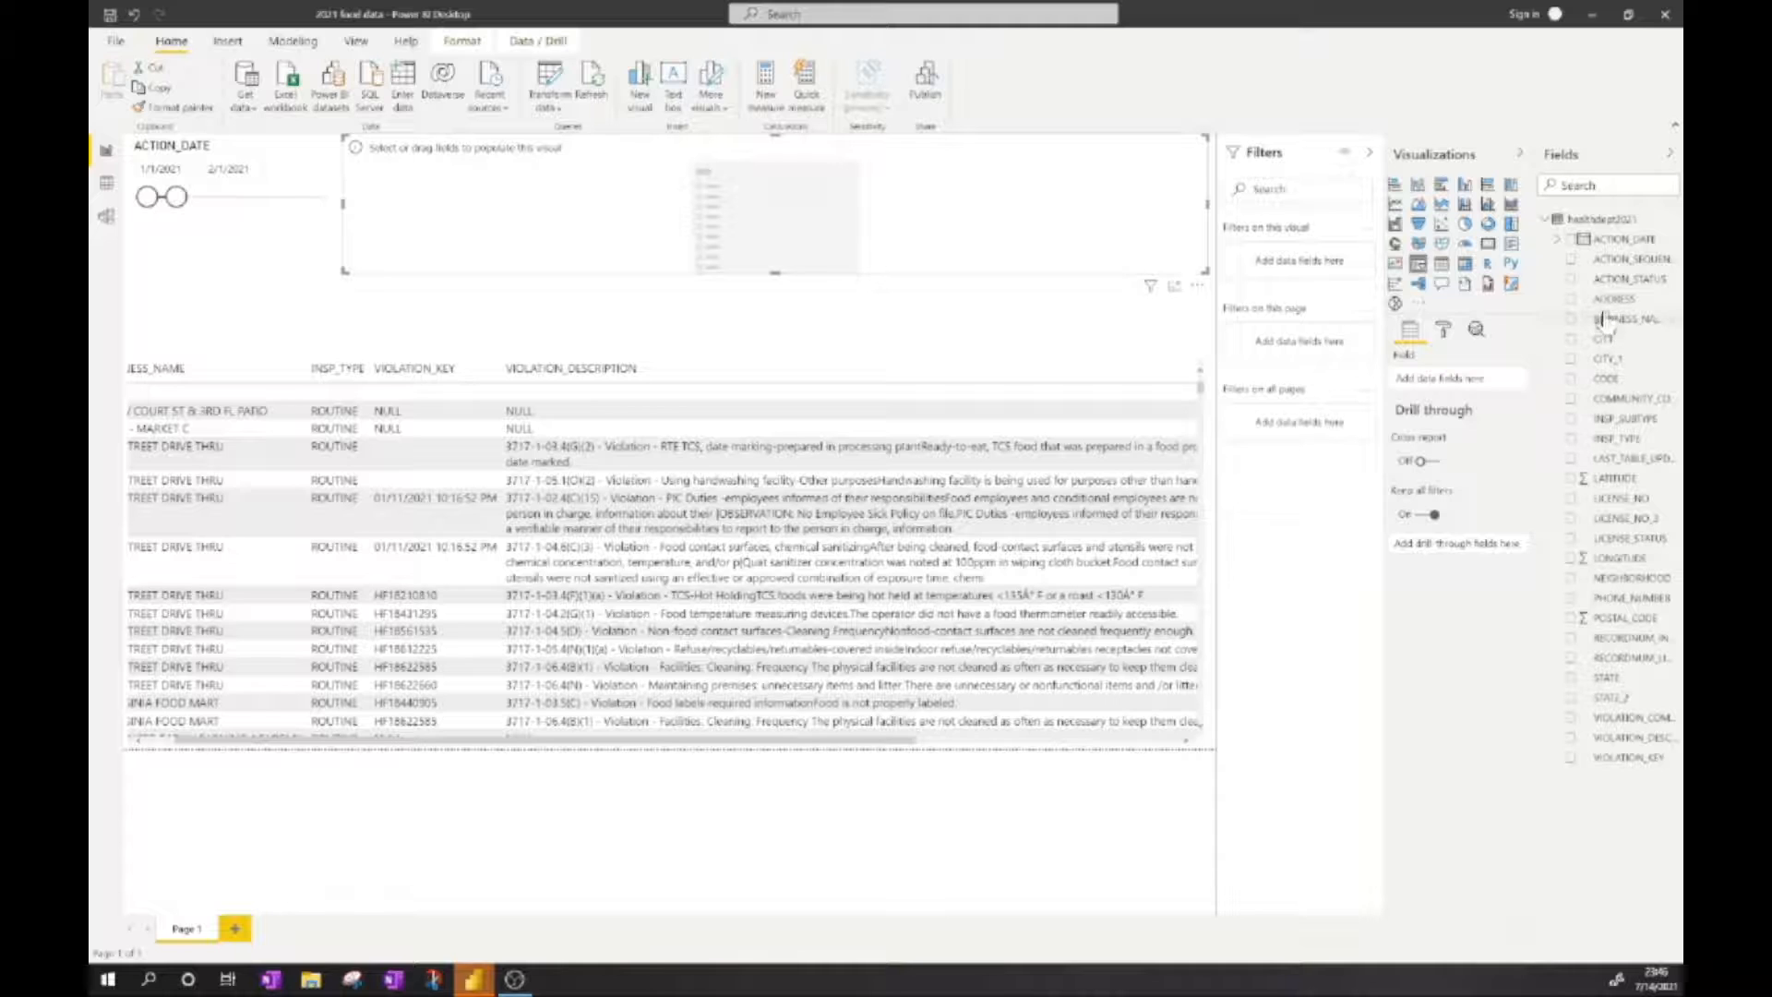
{"action": "left_click_drag", "start_coordinate": [1621, 403], "coordinate": [998, 231]}
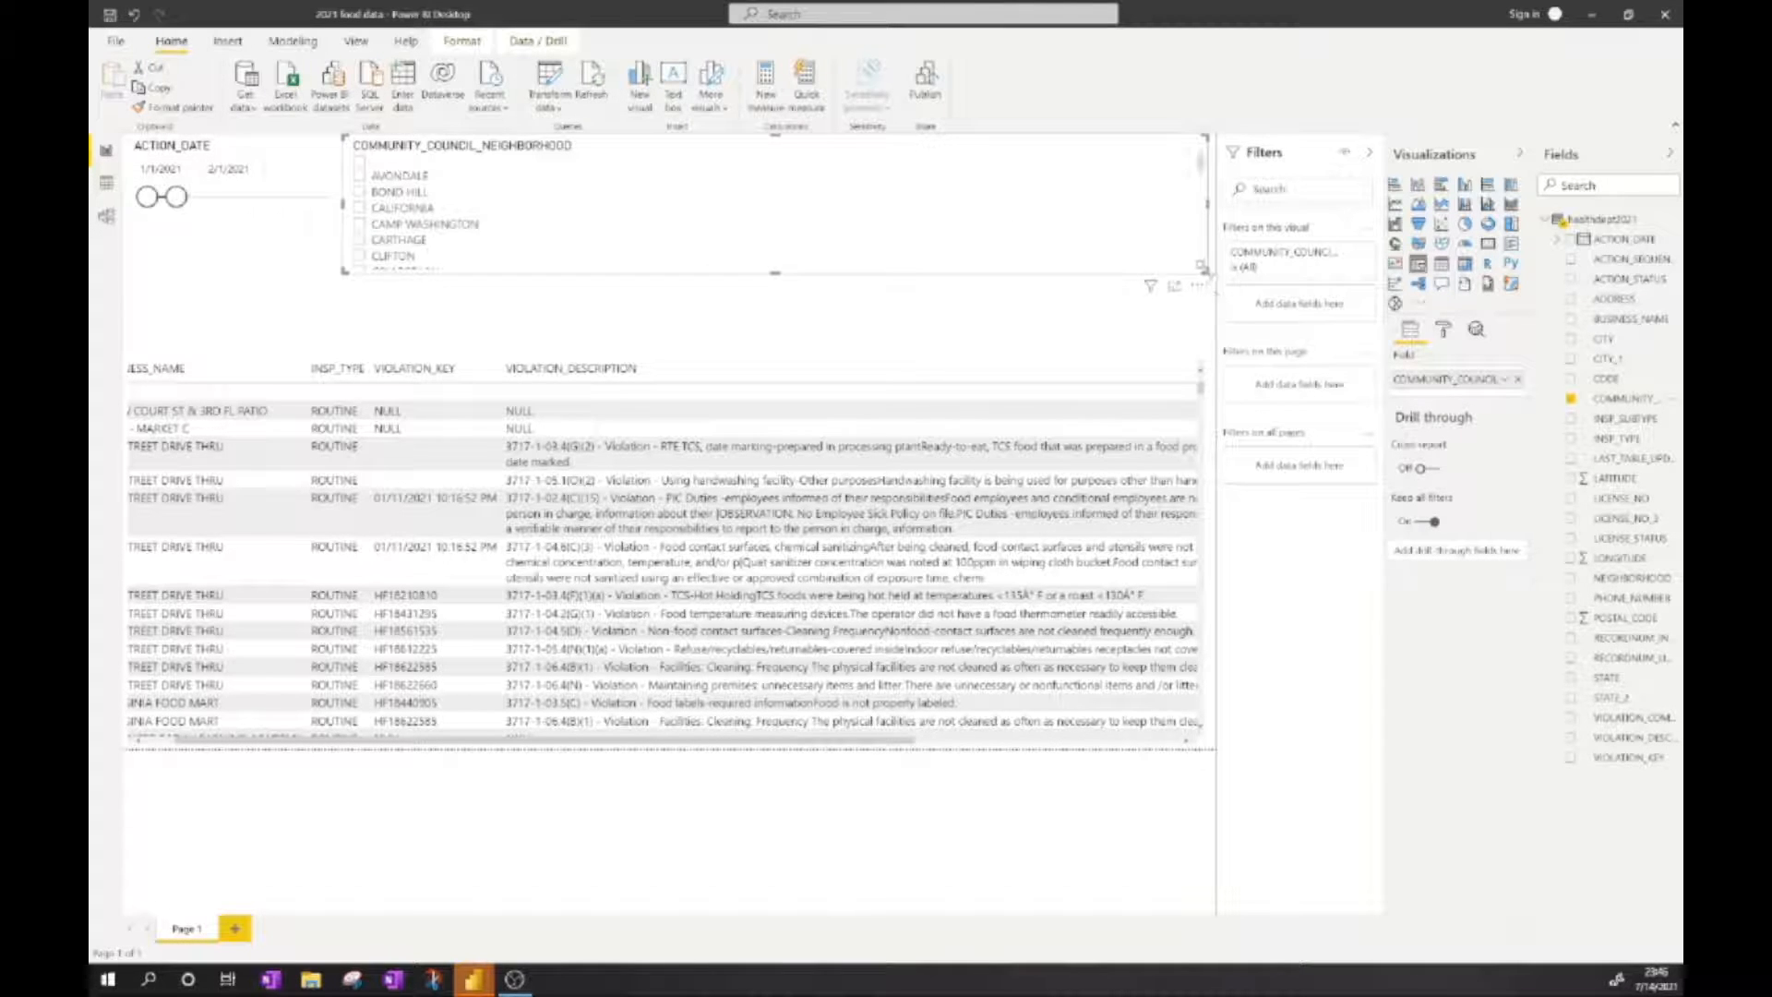
{"action": "left_click_drag", "start_coordinate": [1205, 272], "coordinate": [614, 268]}
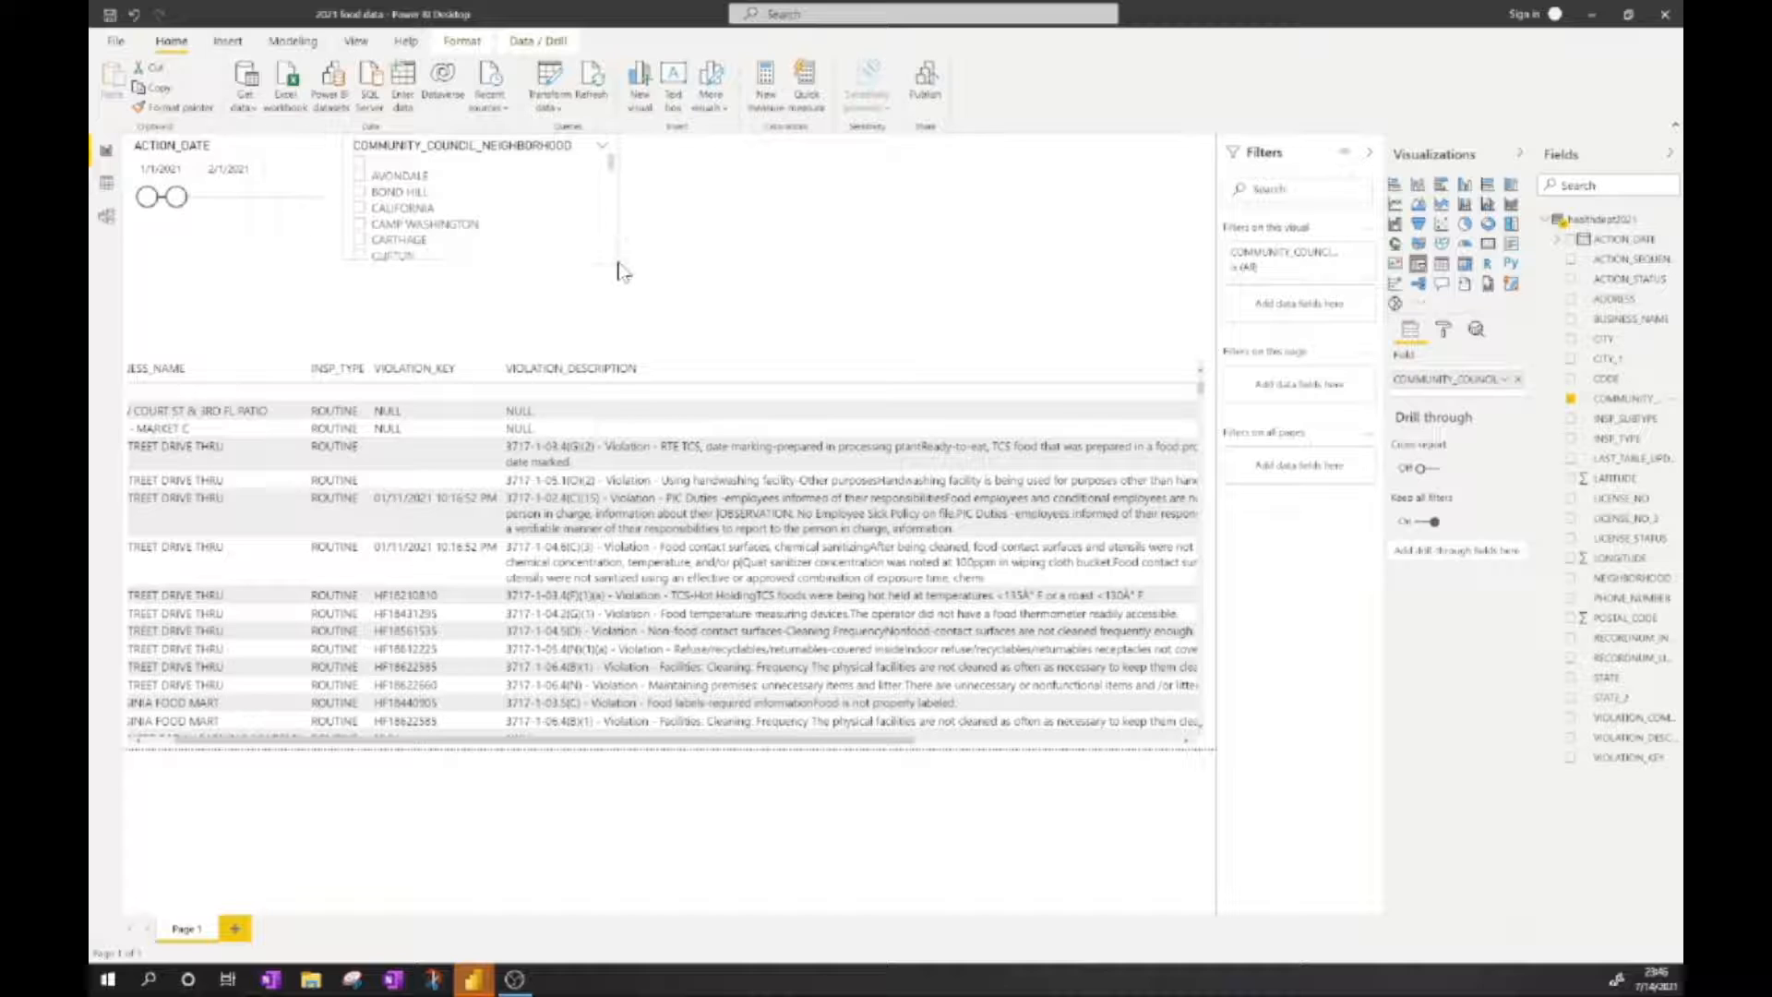
{"action": "left_click", "coordinate": [607, 146]}
{"action": "left_click", "coordinate": [617, 198]}
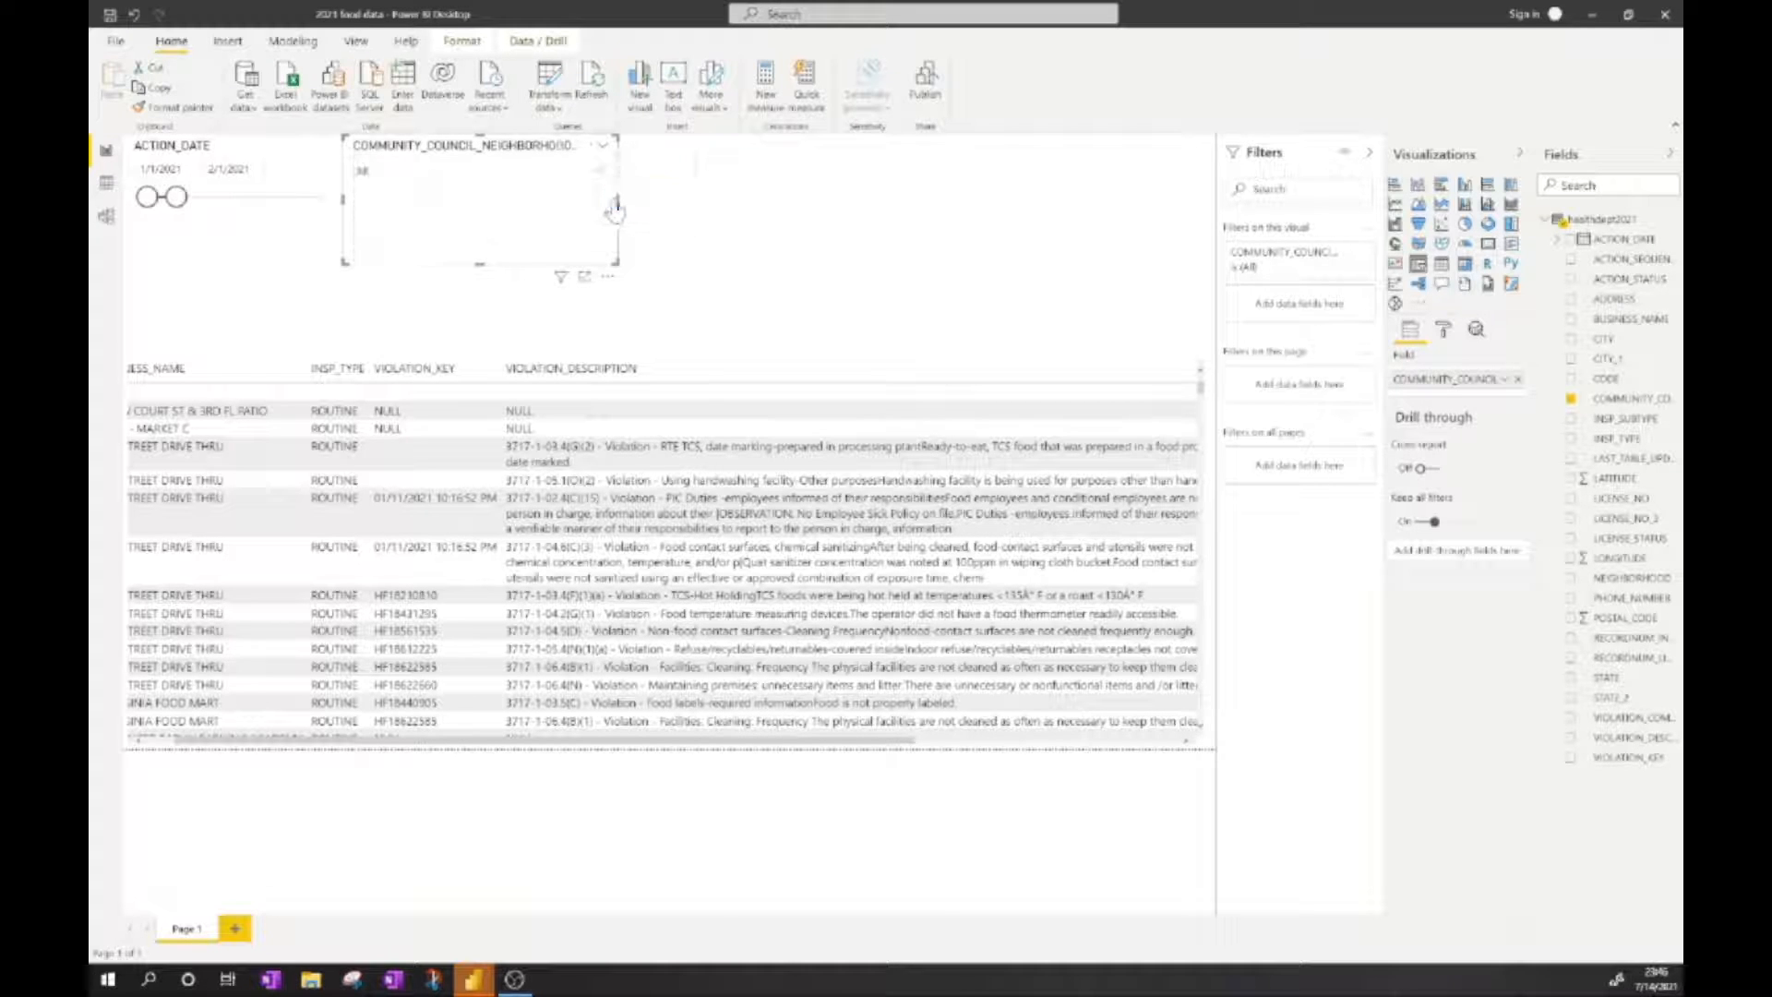
{"action": "left_click", "coordinate": [529, 177]}
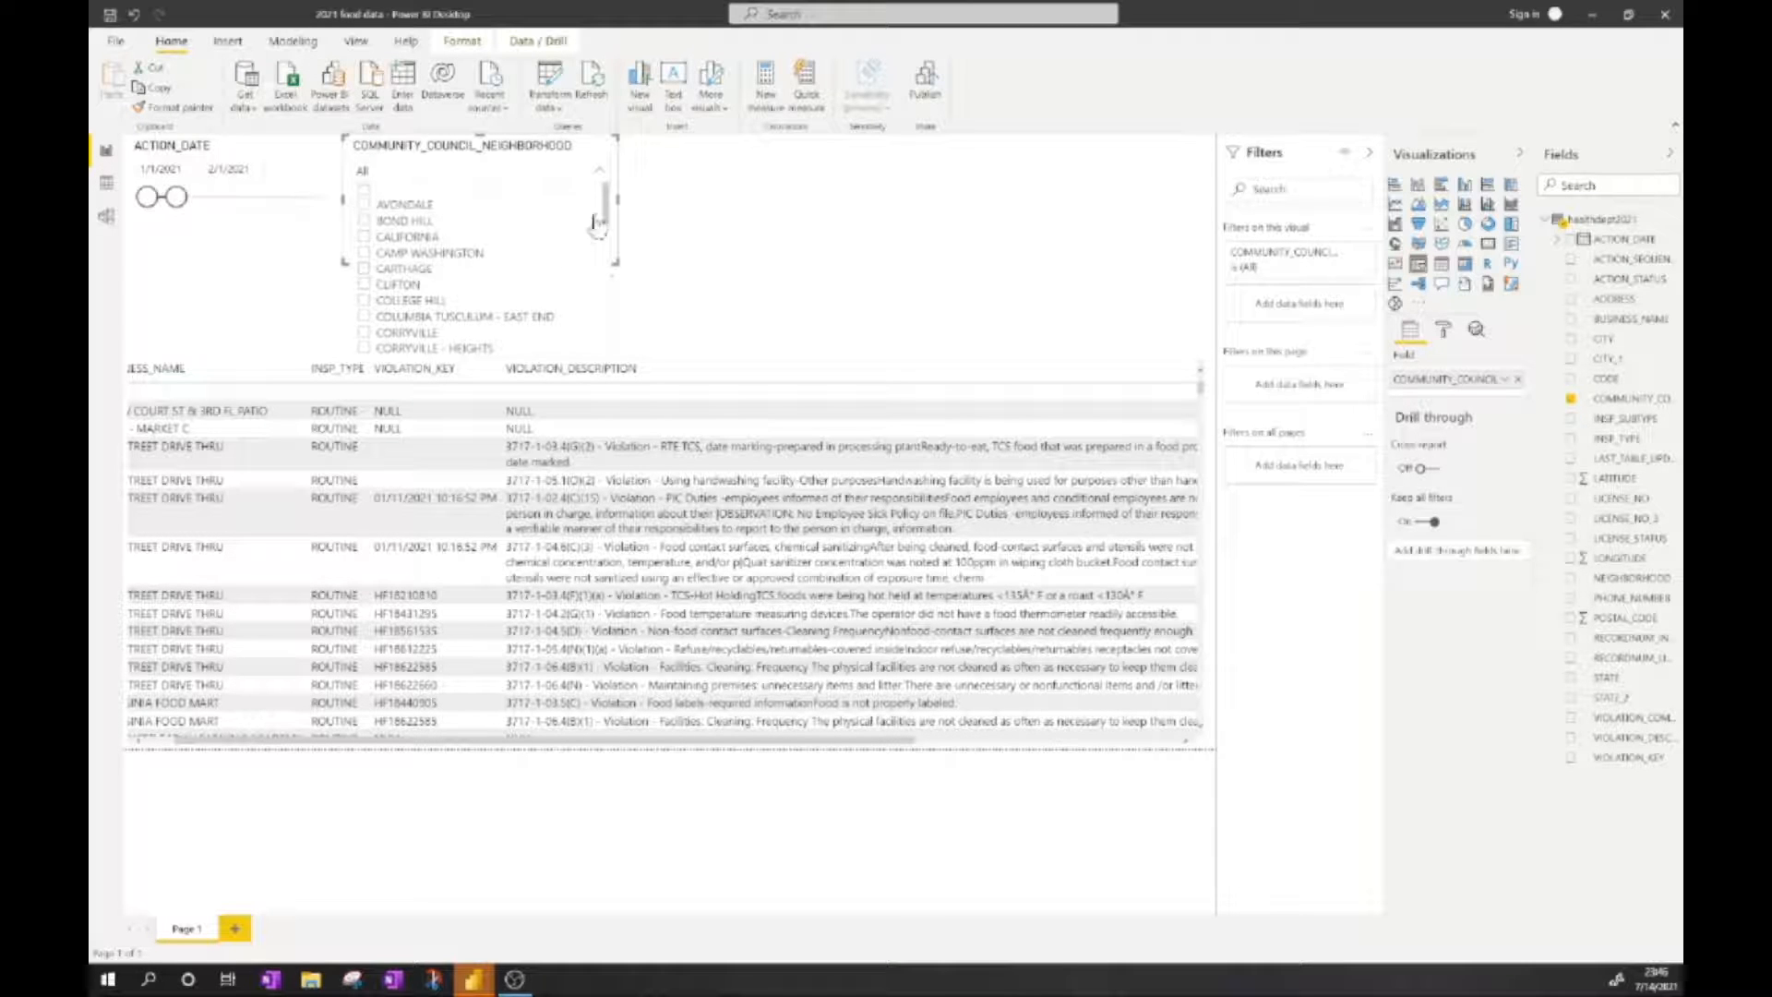
{"action": "left_click", "coordinate": [685, 210]}
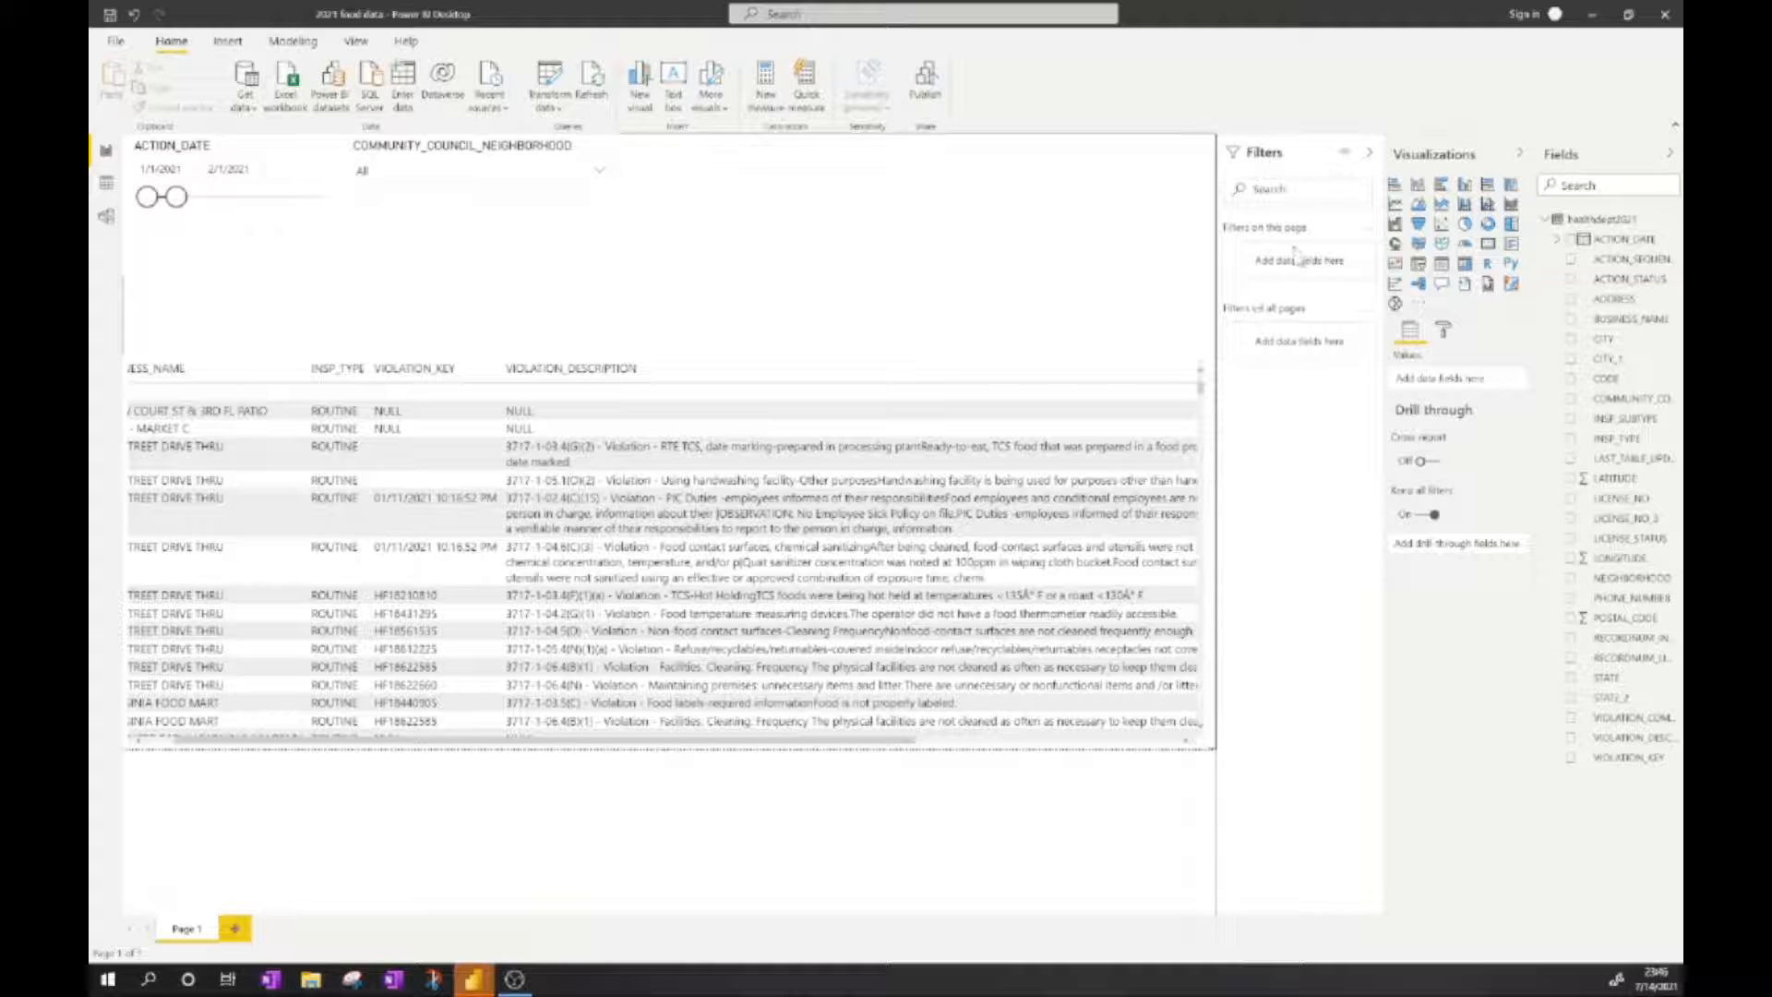
Add an ACTION_STATUS slicer in the space beside the neighborhood slicer and make it a dropdown
{"action": "left_click", "coordinate": [1419, 264]}
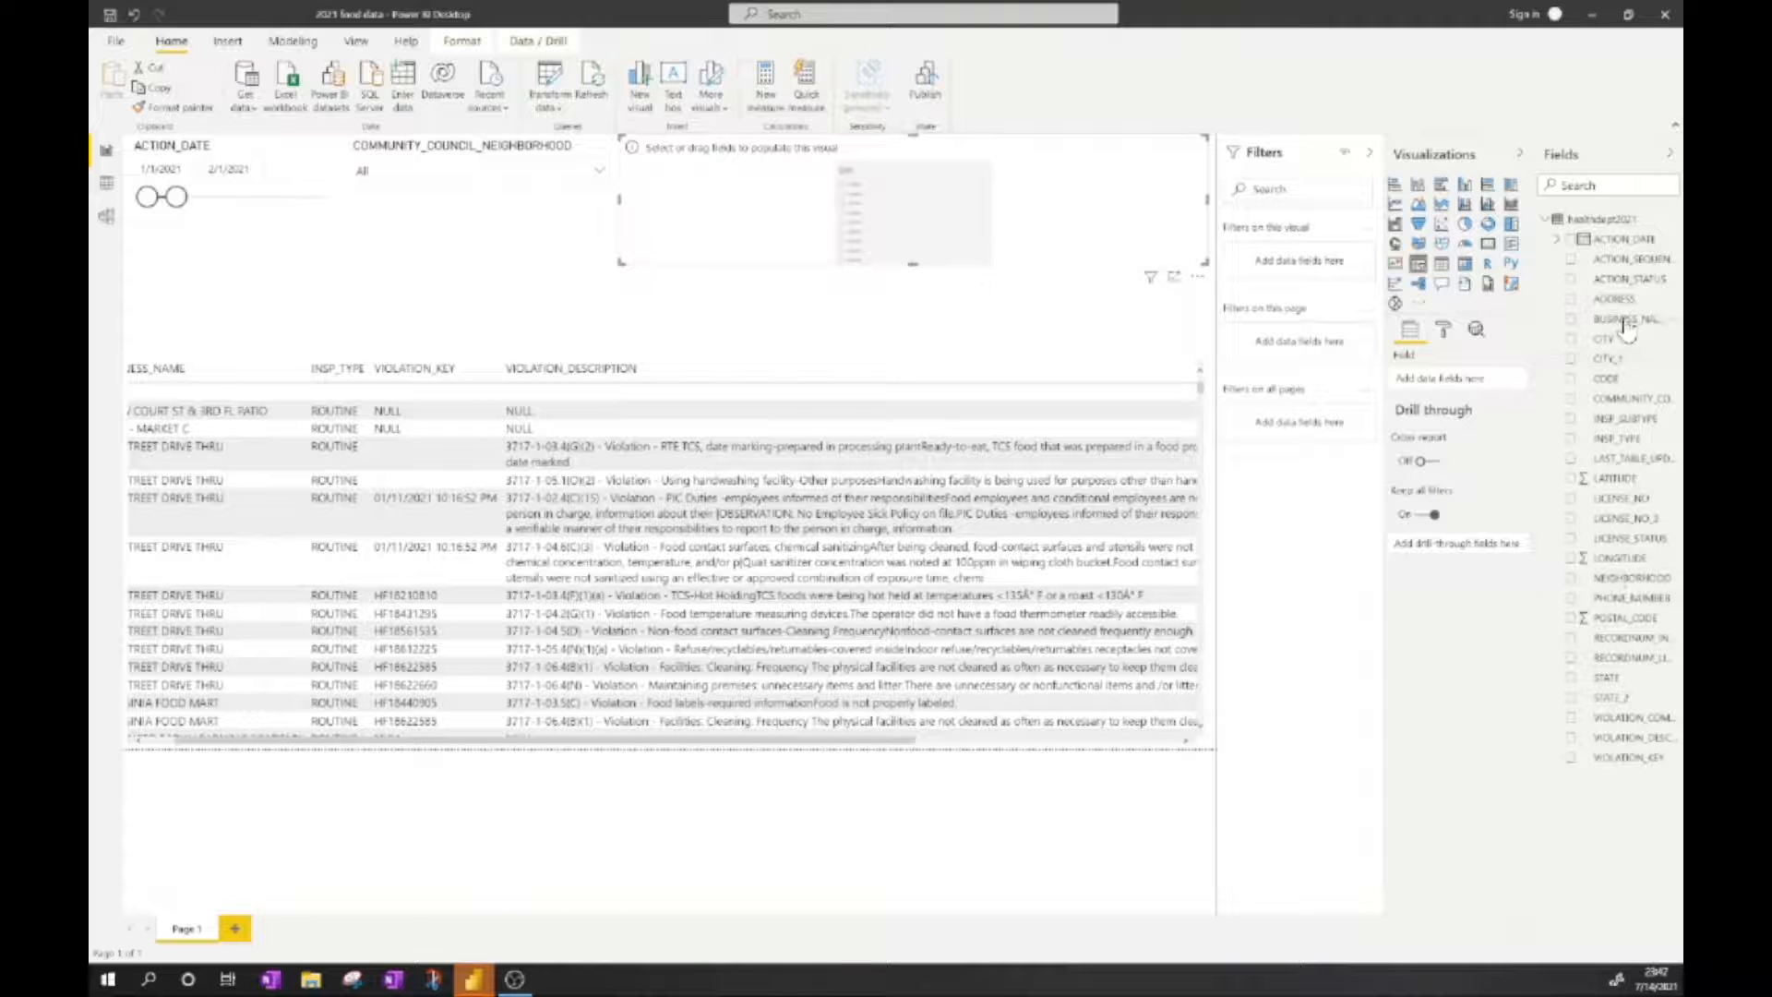
{"action": "left_click_drag", "start_coordinate": [1624, 278], "coordinate": [913, 245]}
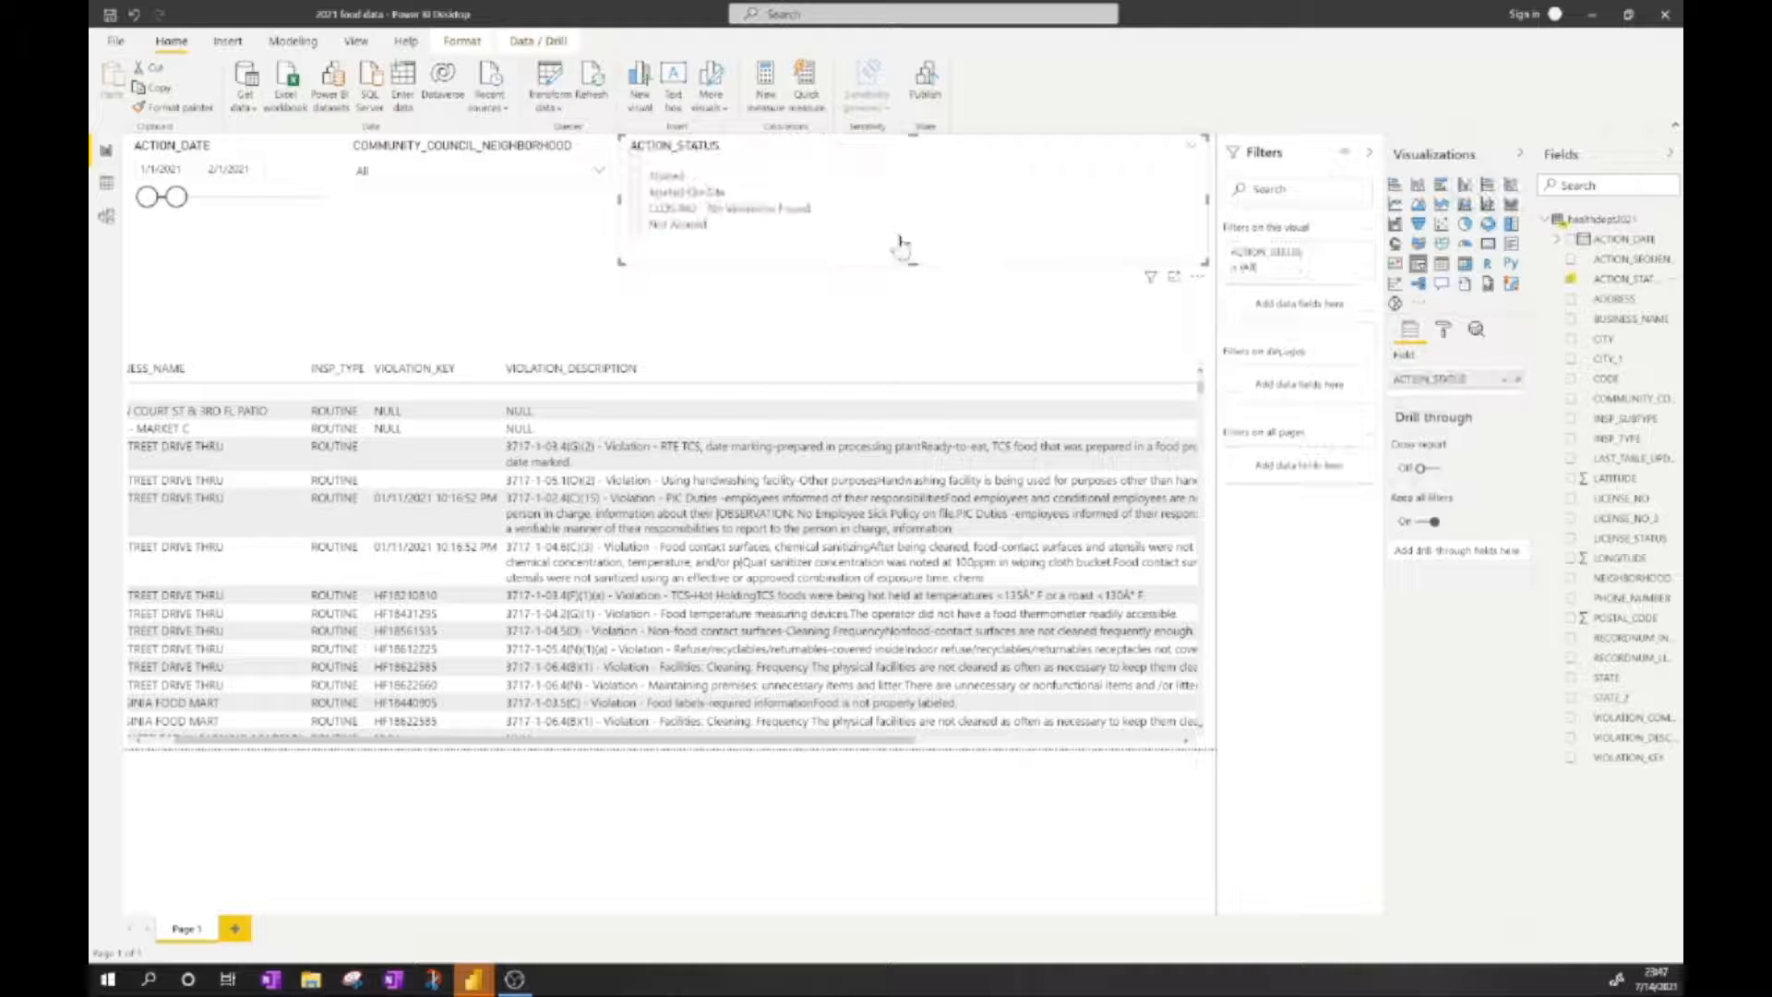
{"action": "left_click", "coordinate": [1191, 146]}
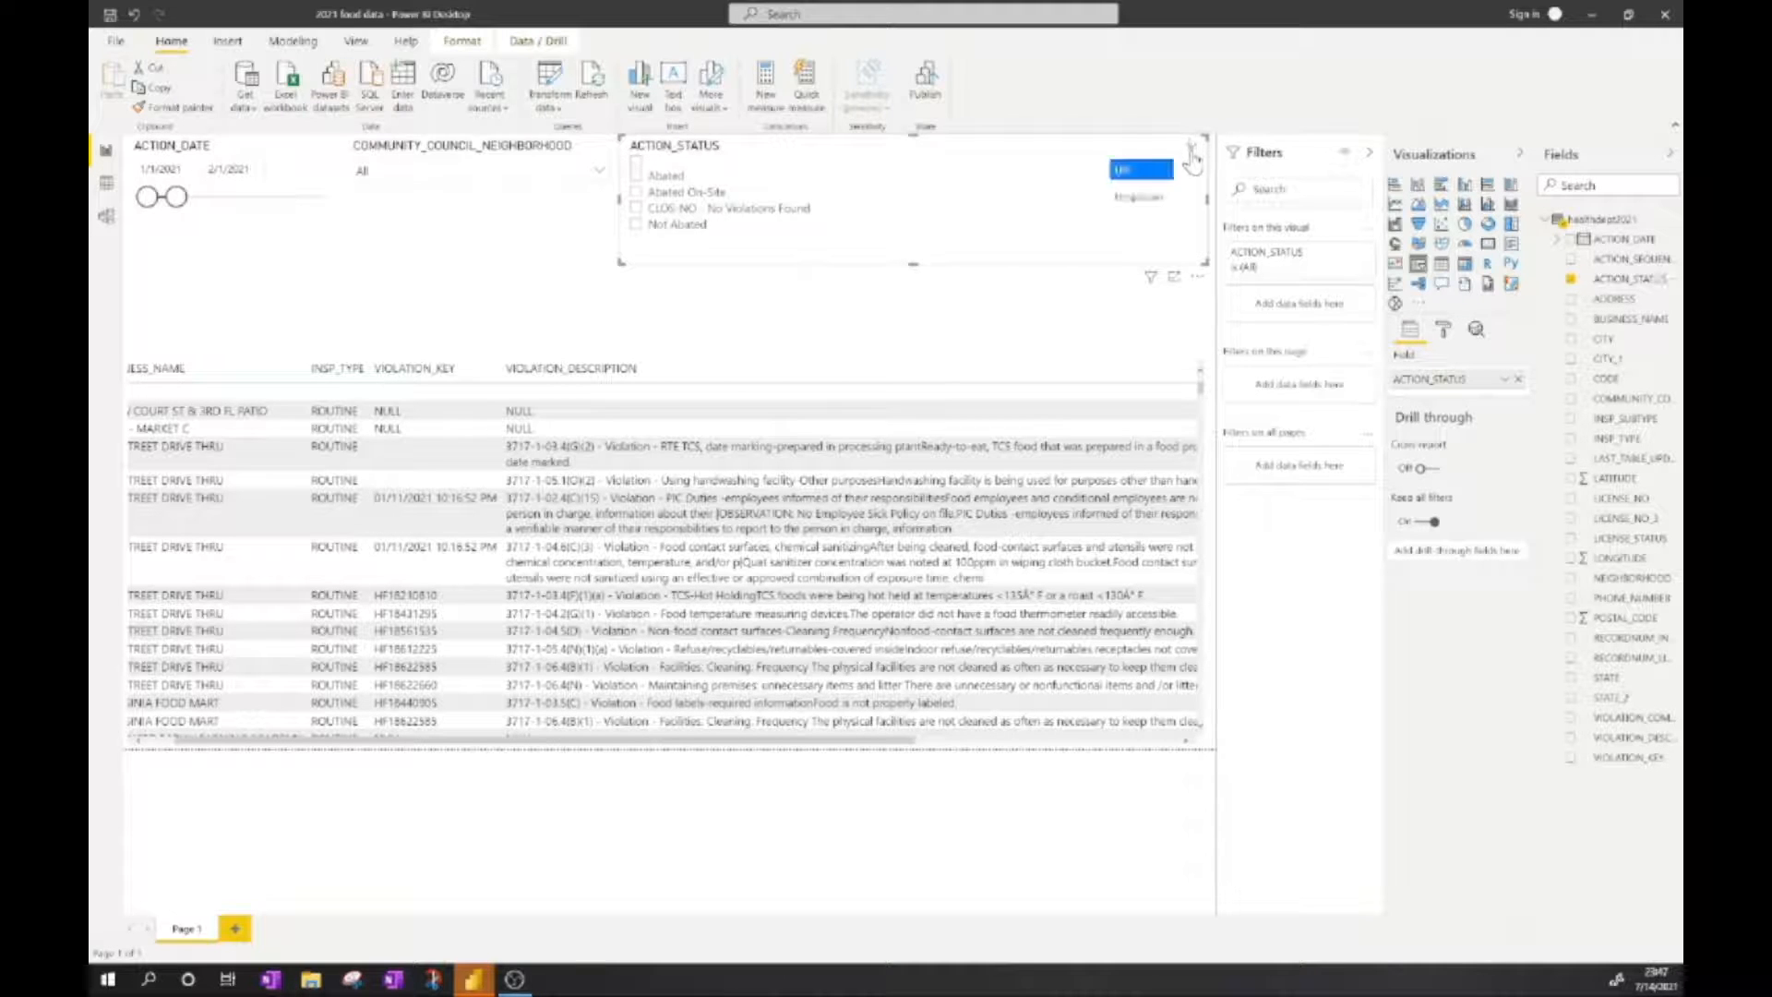
{"action": "left_click", "coordinate": [1143, 197]}
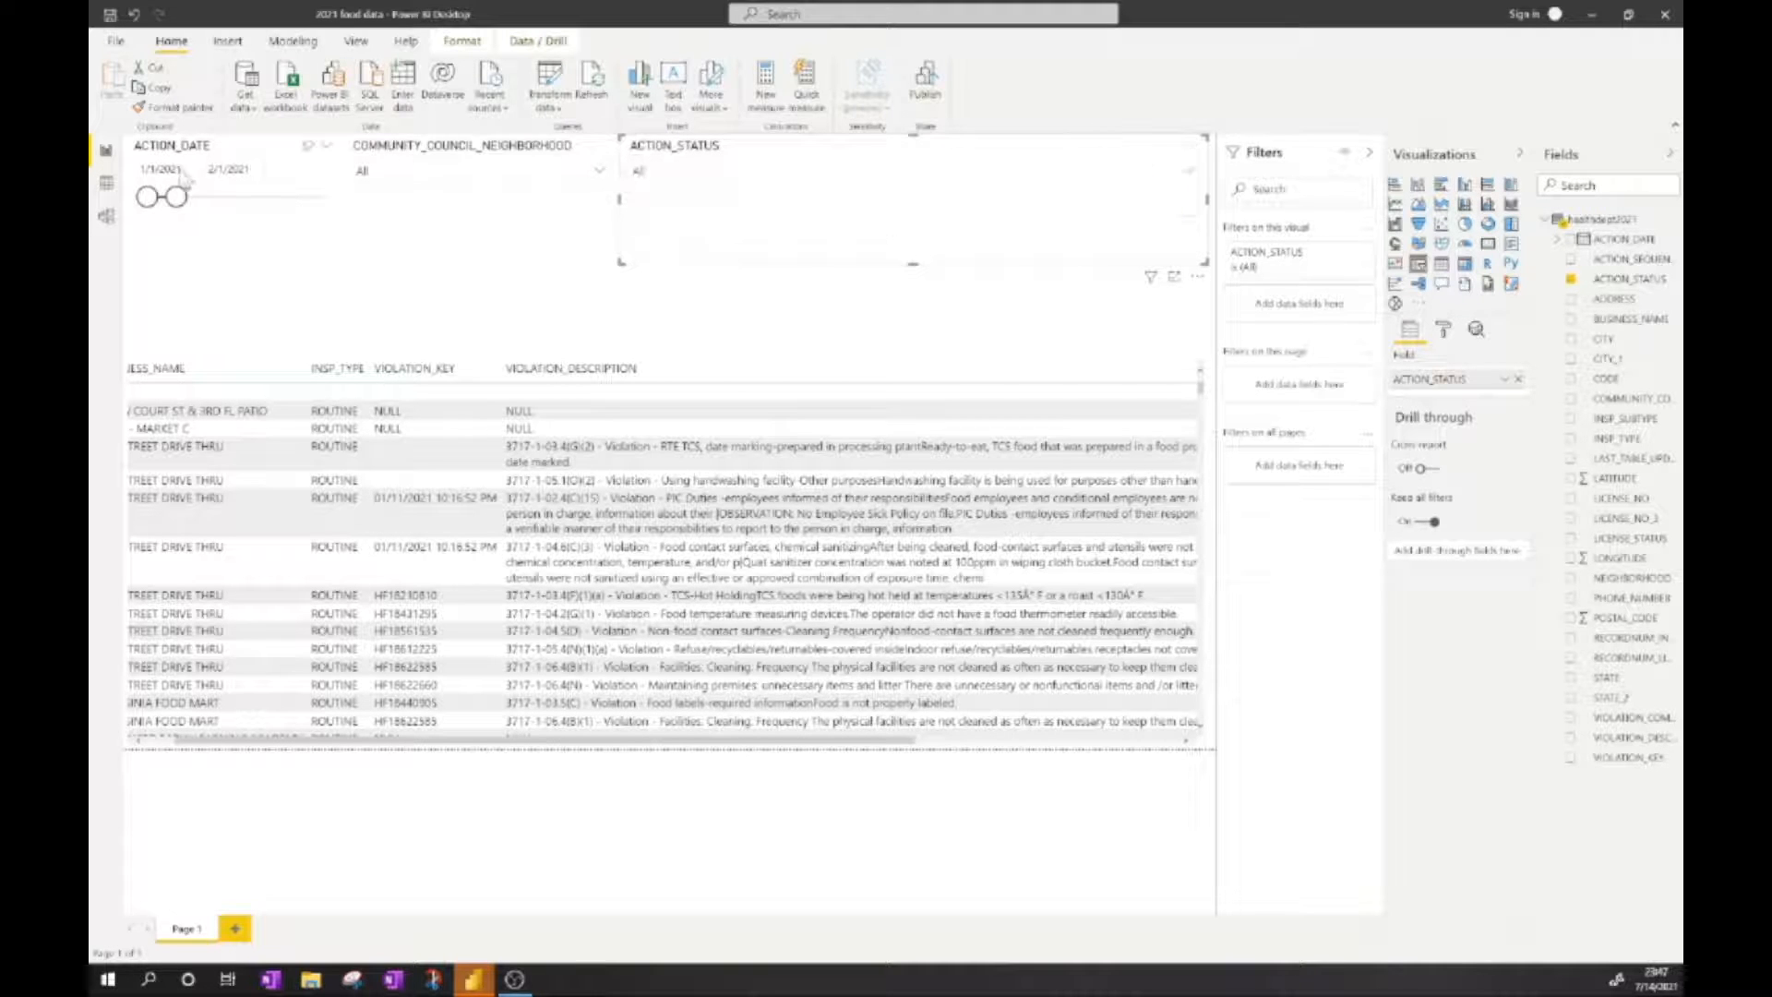
Filter the page with the three slicers to 1/1/2021 through 5/11/2021, CALIFORNIA and Not Abated
{"action": "left_click_drag", "start_coordinate": [178, 199], "coordinate": [294, 203]}
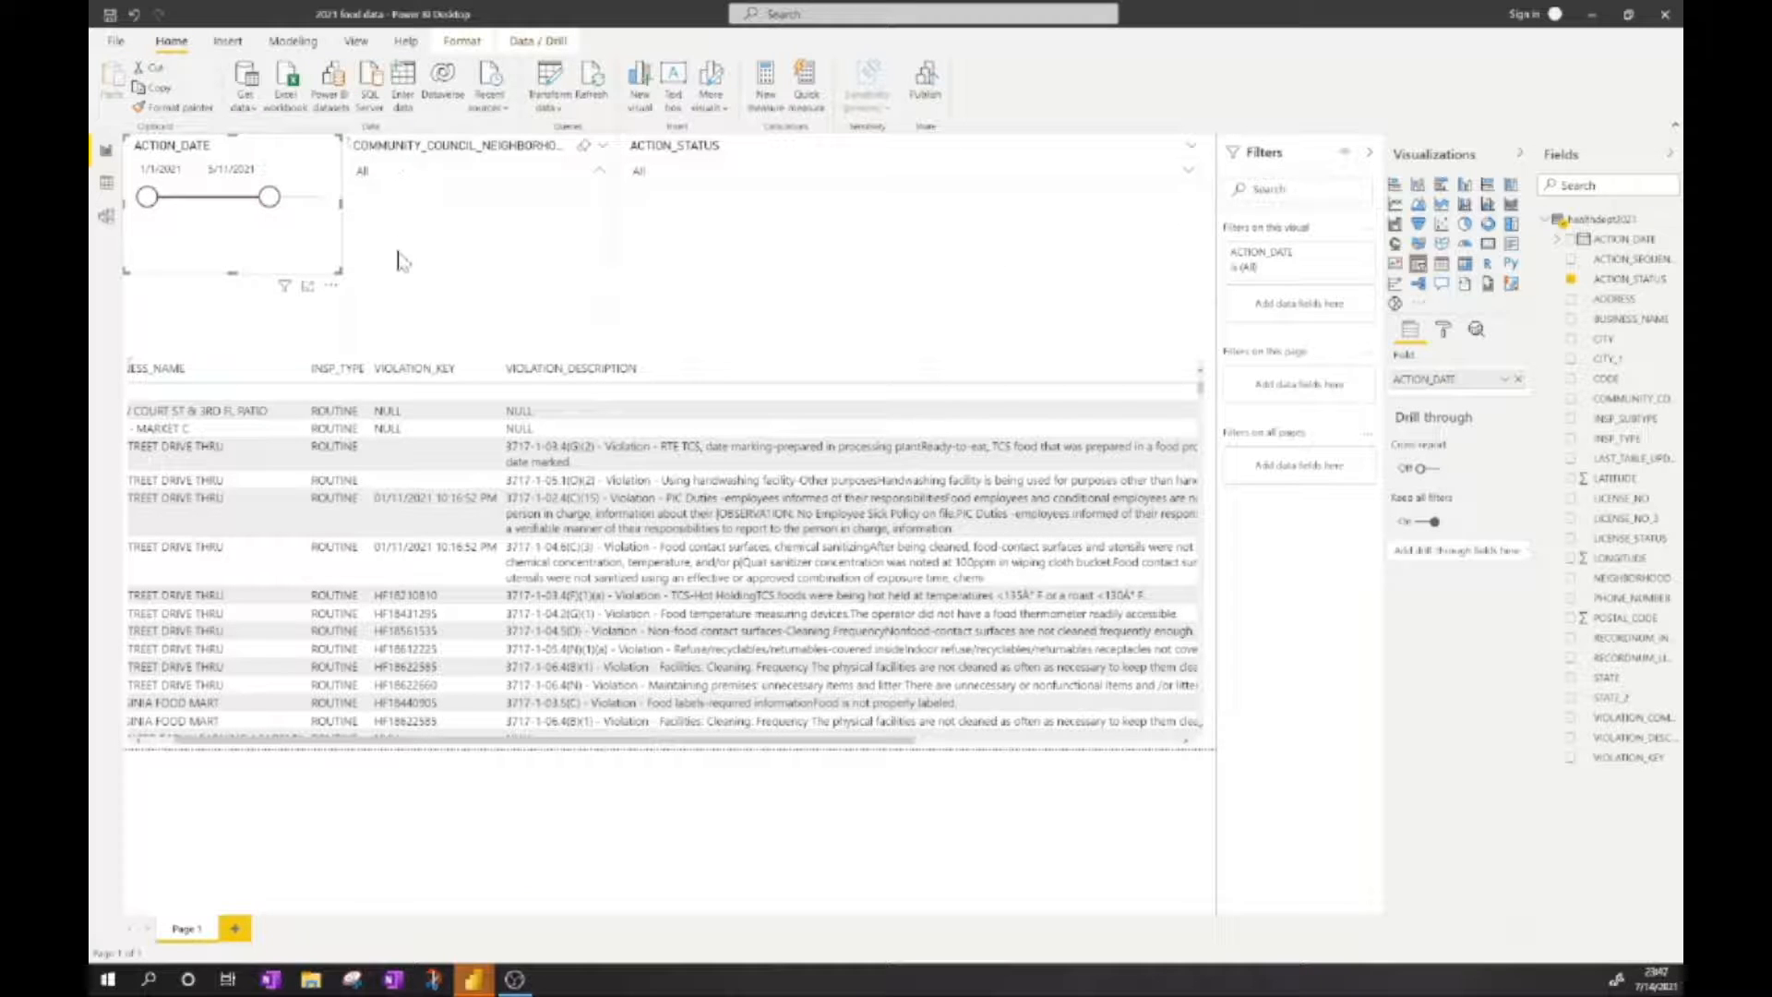
{"action": "left_click", "coordinate": [600, 173]}
{"action": "left_click", "coordinate": [600, 174]}
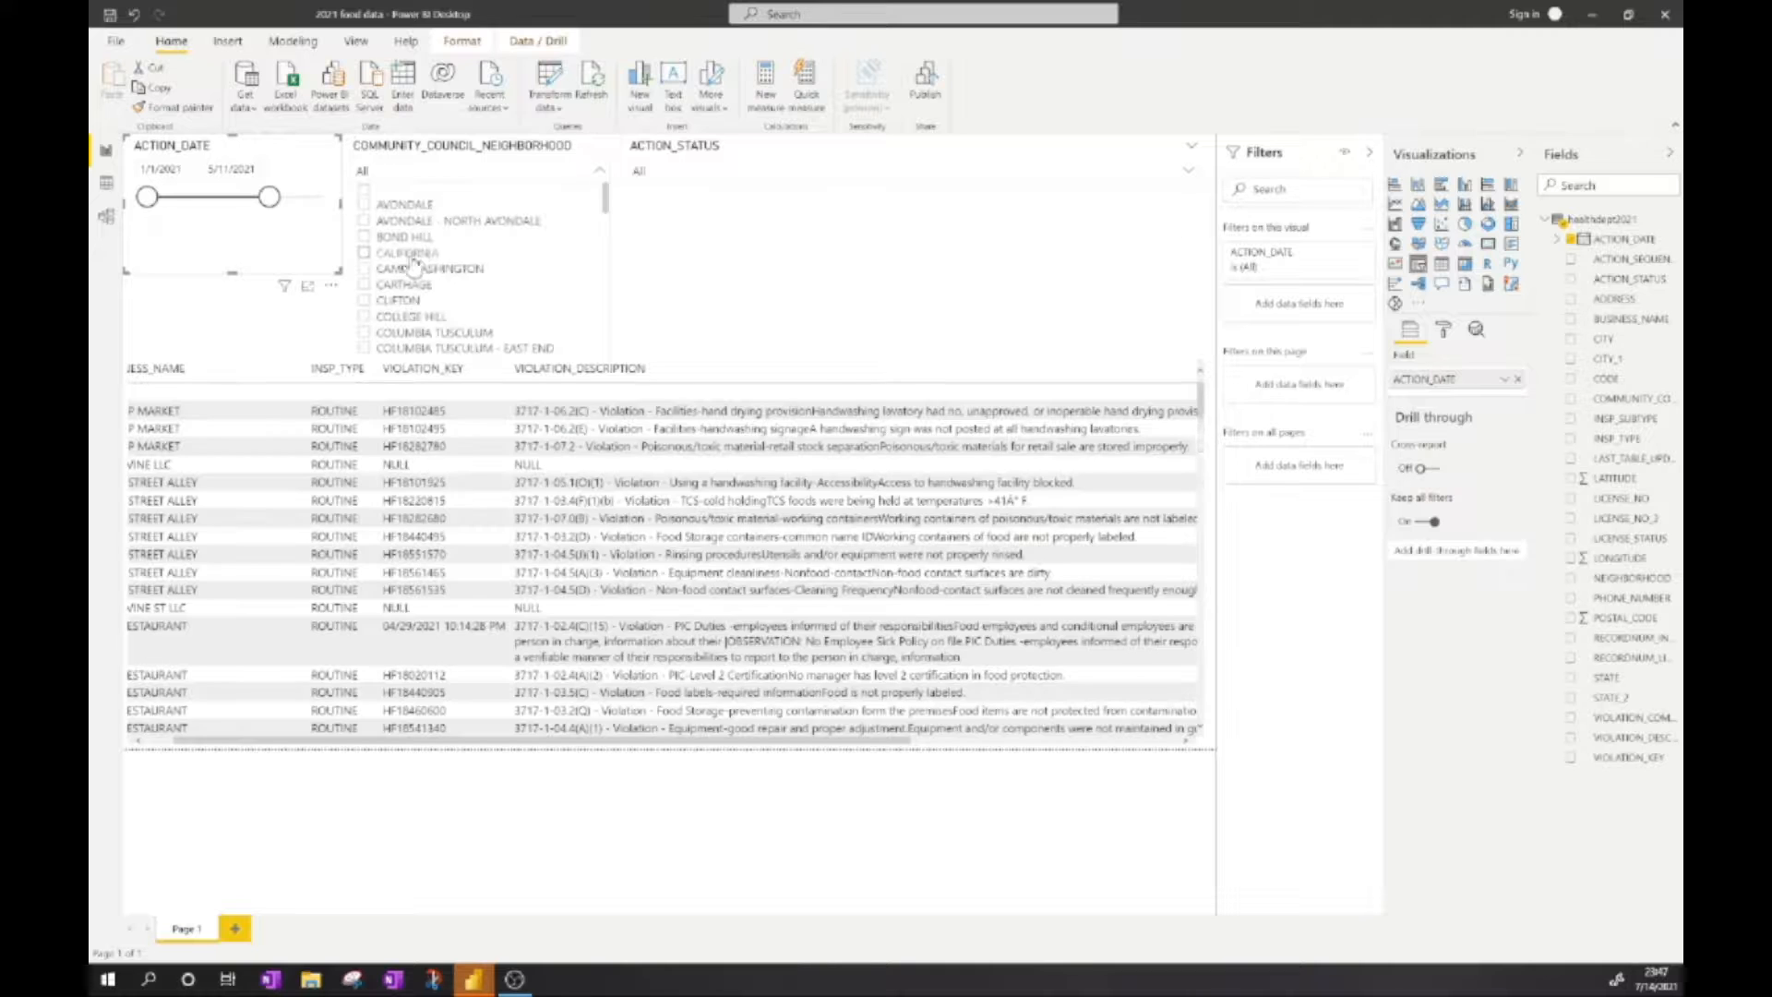
{"action": "left_click", "coordinate": [408, 254]}
{"action": "left_click", "coordinate": [774, 178]}
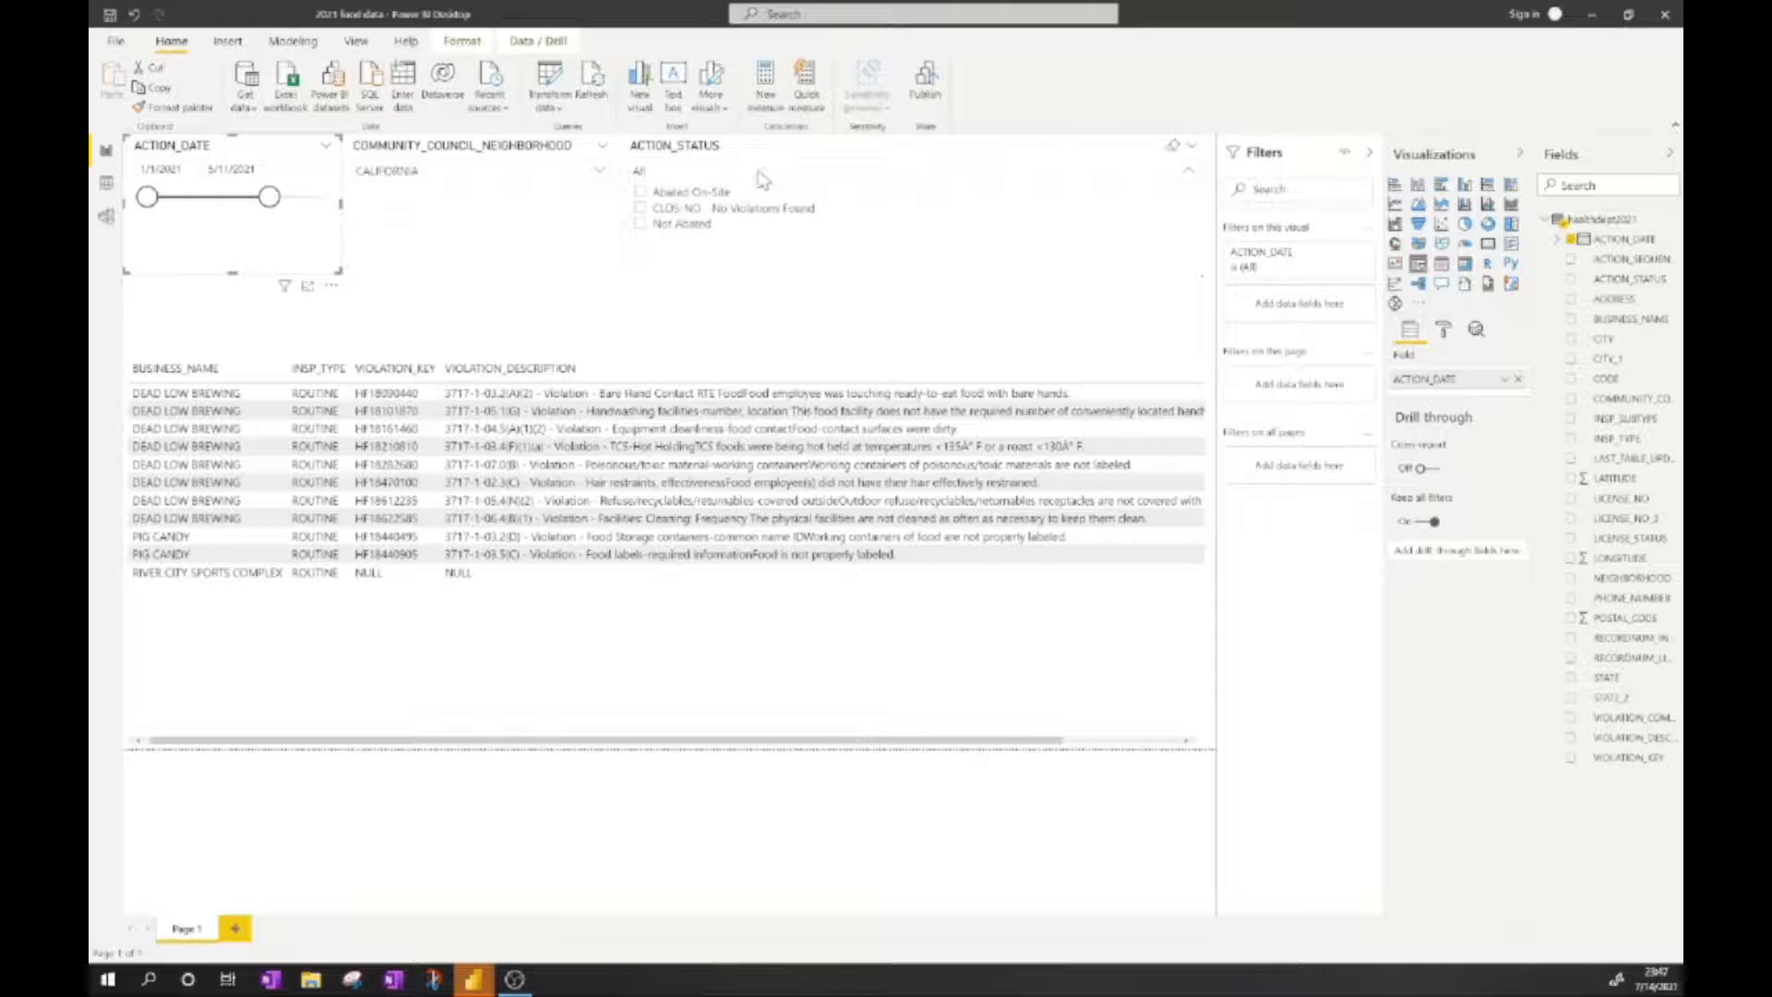
{"action": "left_click", "coordinate": [661, 239]}
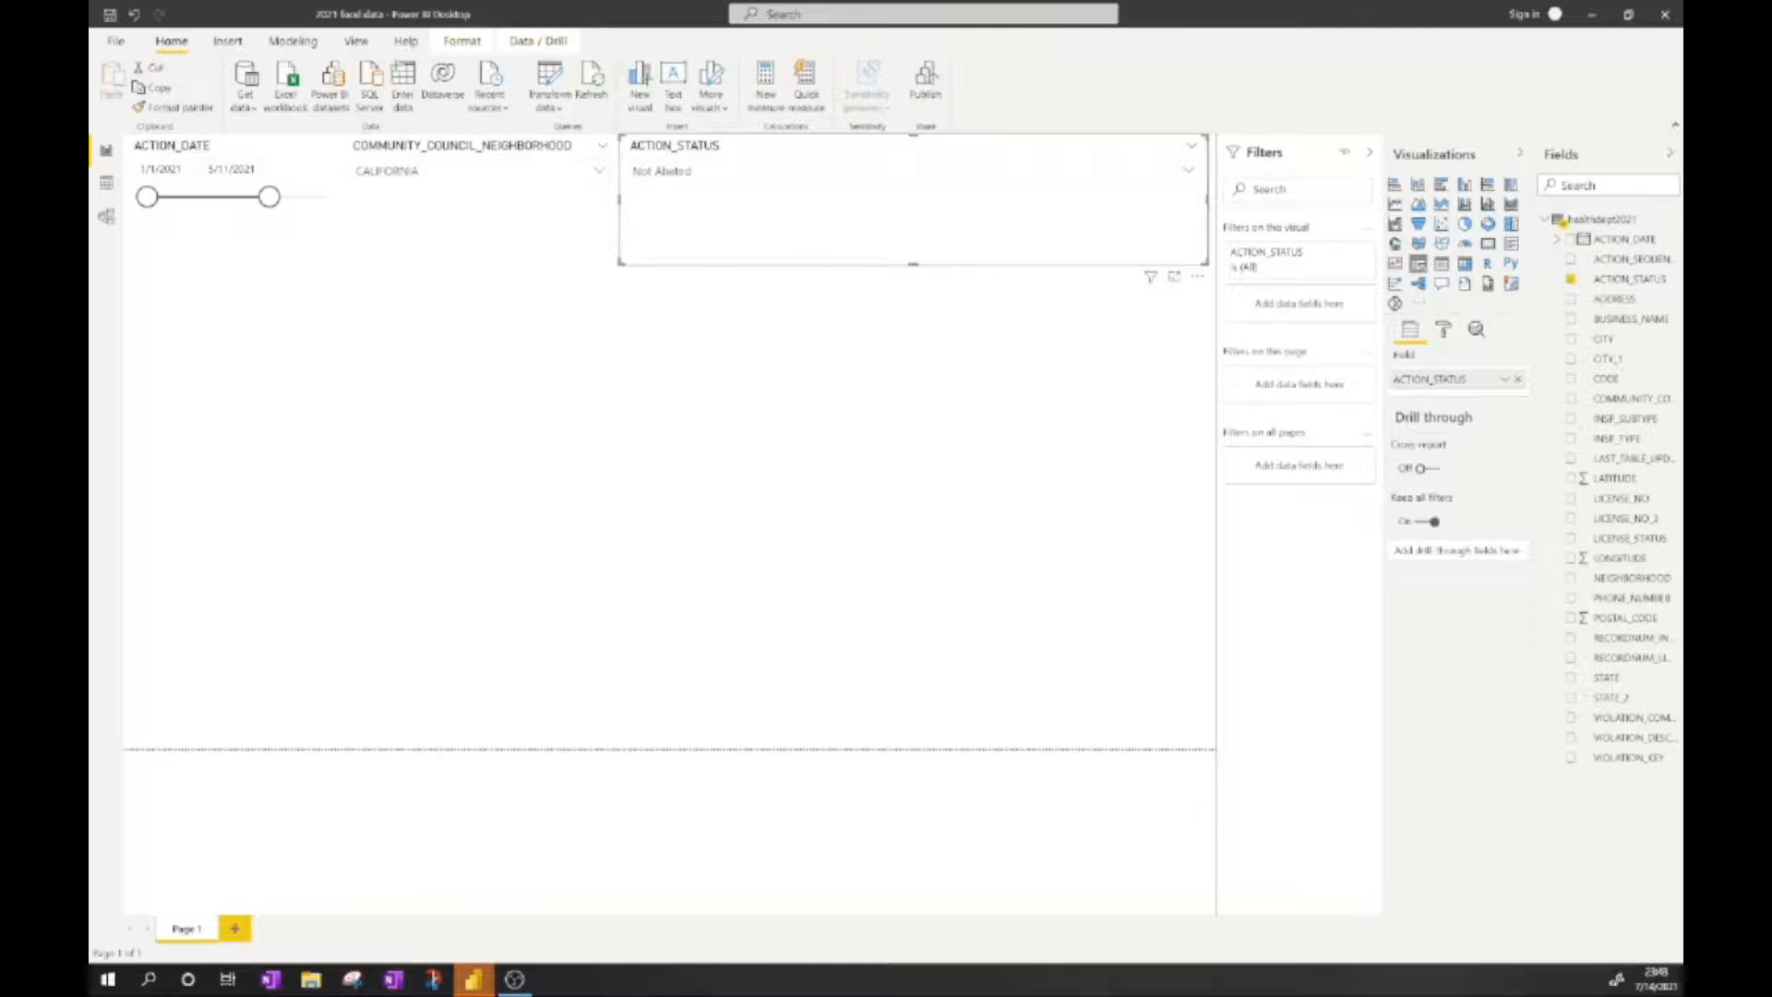
{"action": "left_click", "coordinate": [226, 208]}
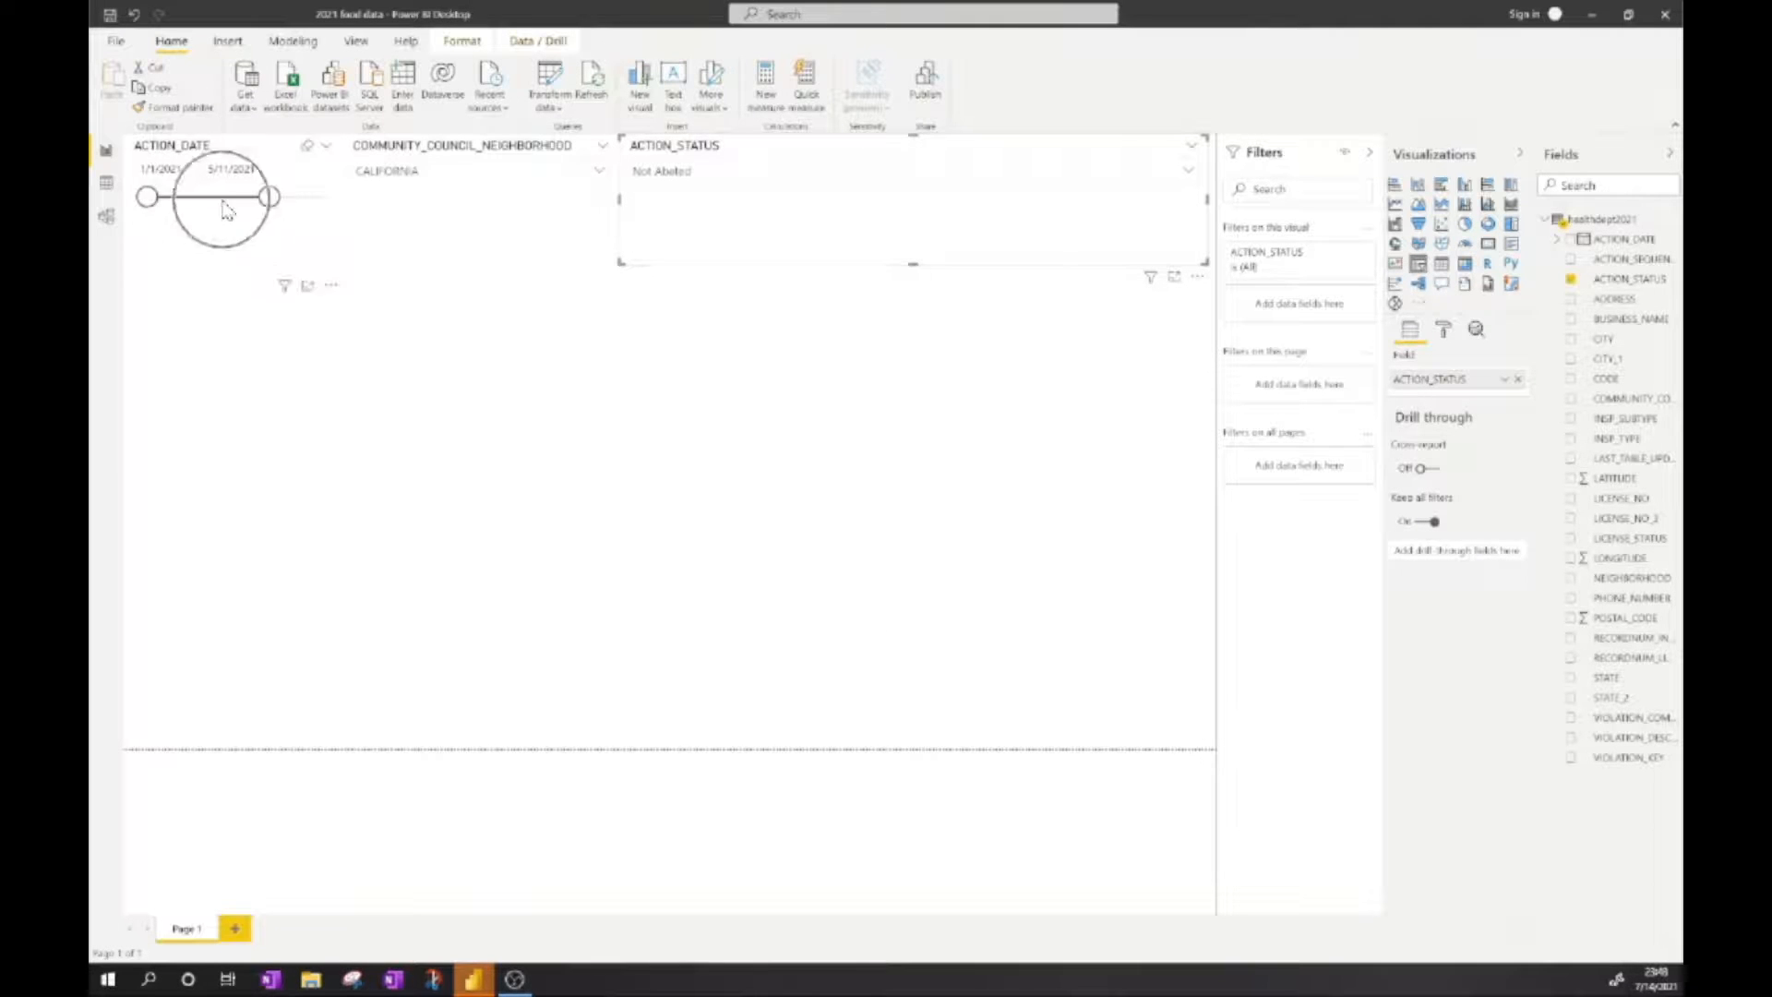
{"action": "left_click", "coordinate": [442, 206]}
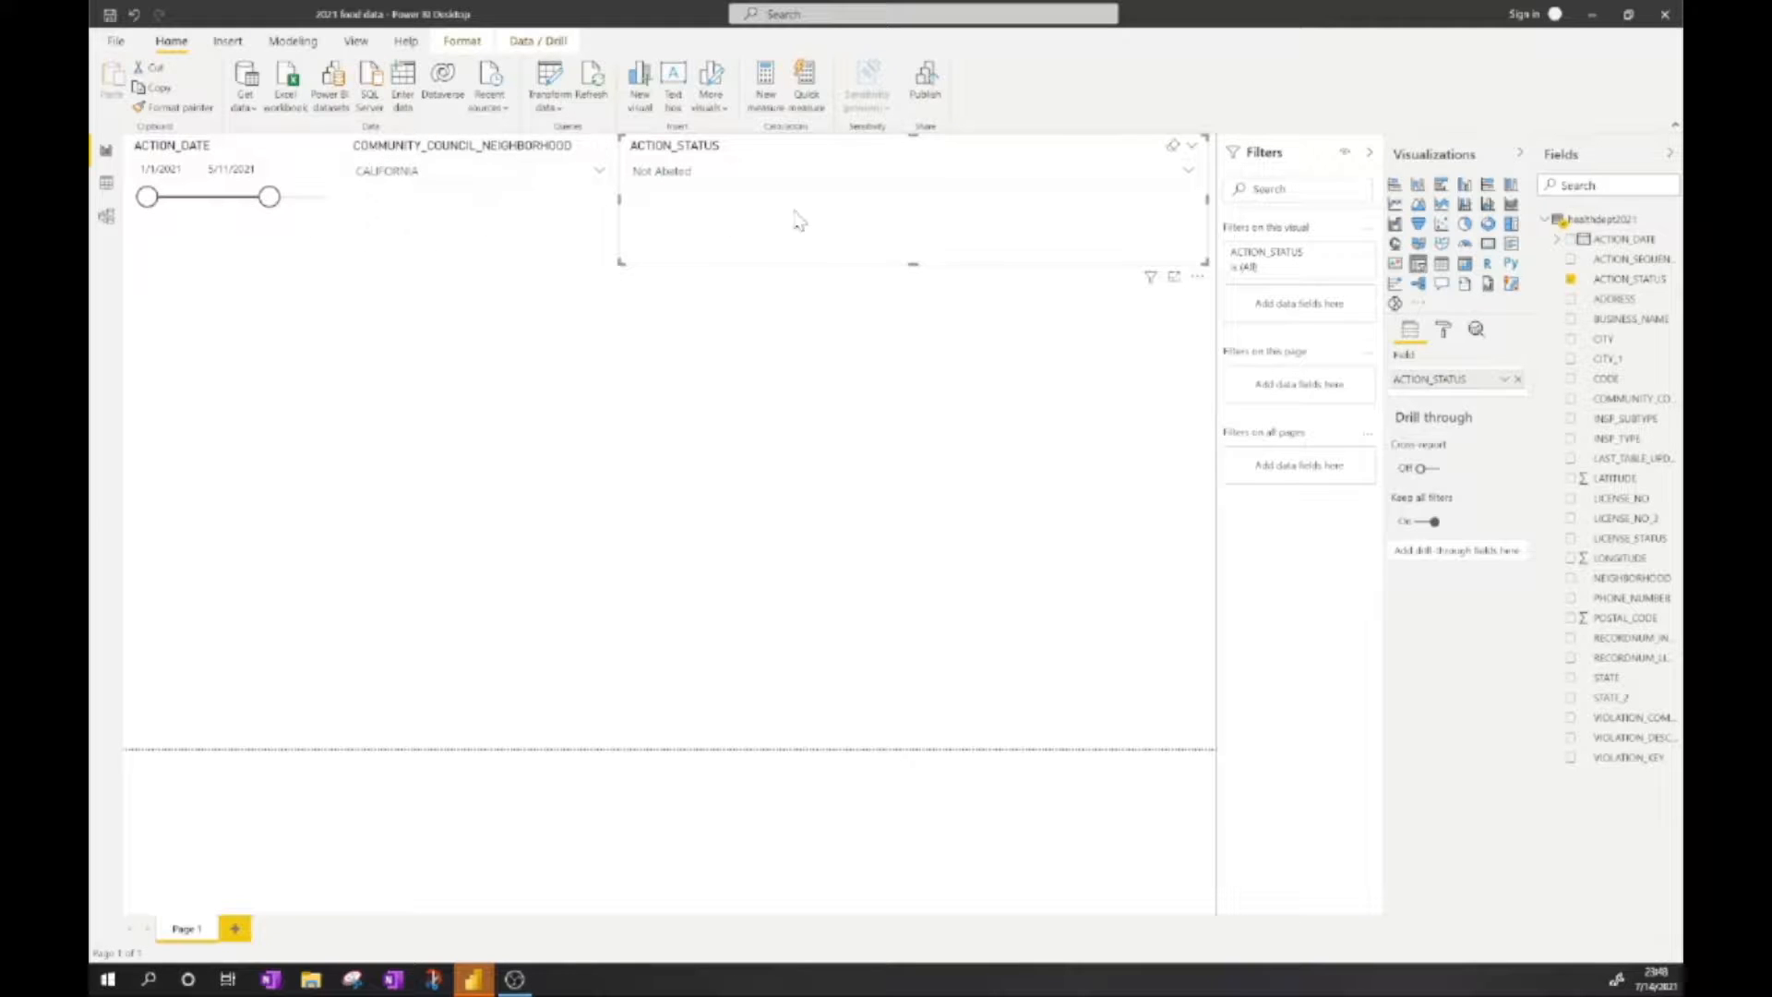
{"action": "key", "text": "ctrl"}
{"action": "key", "text": "ctrl"}
{"action": "key", "text": "ctrl"}
{"action": "key", "text": "ctrl"}
Create a stacked bar chart of VIOLATION_KEY count by BUSINESS_NAME and enlarge it to the page's lower edge below the slicers
{"action": "left_click", "coordinate": [1399, 184]}
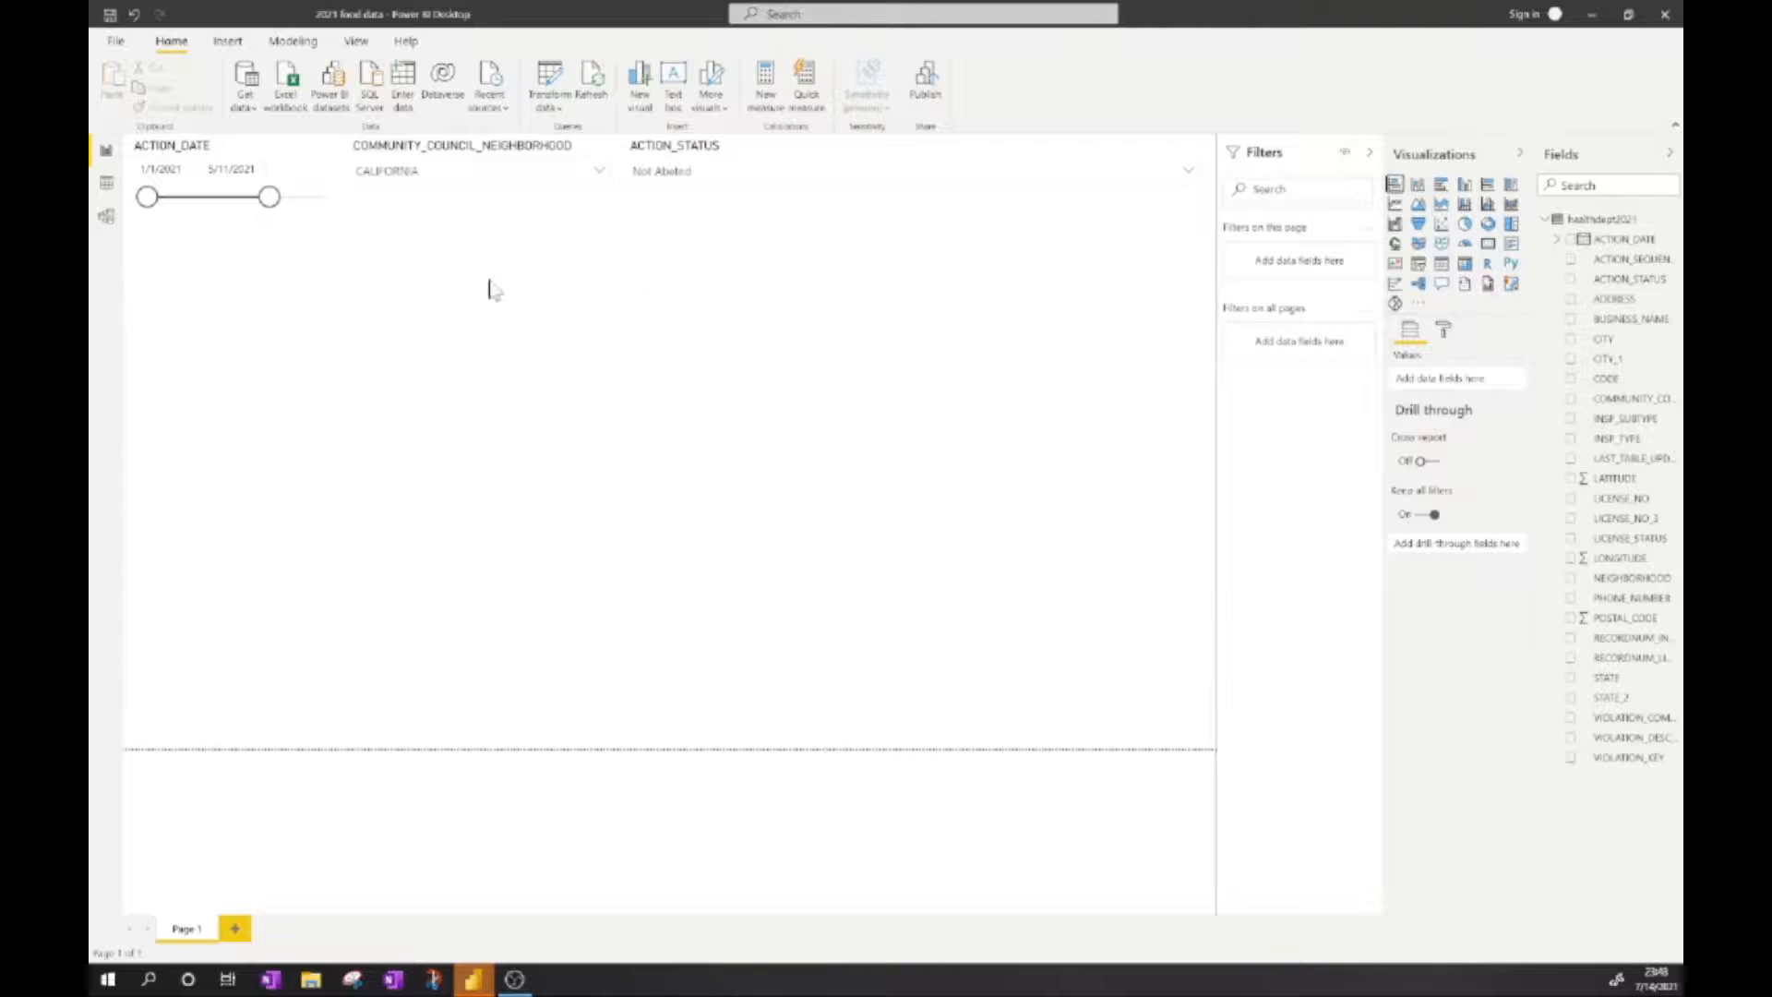
{"action": "left_click", "coordinate": [262, 384]}
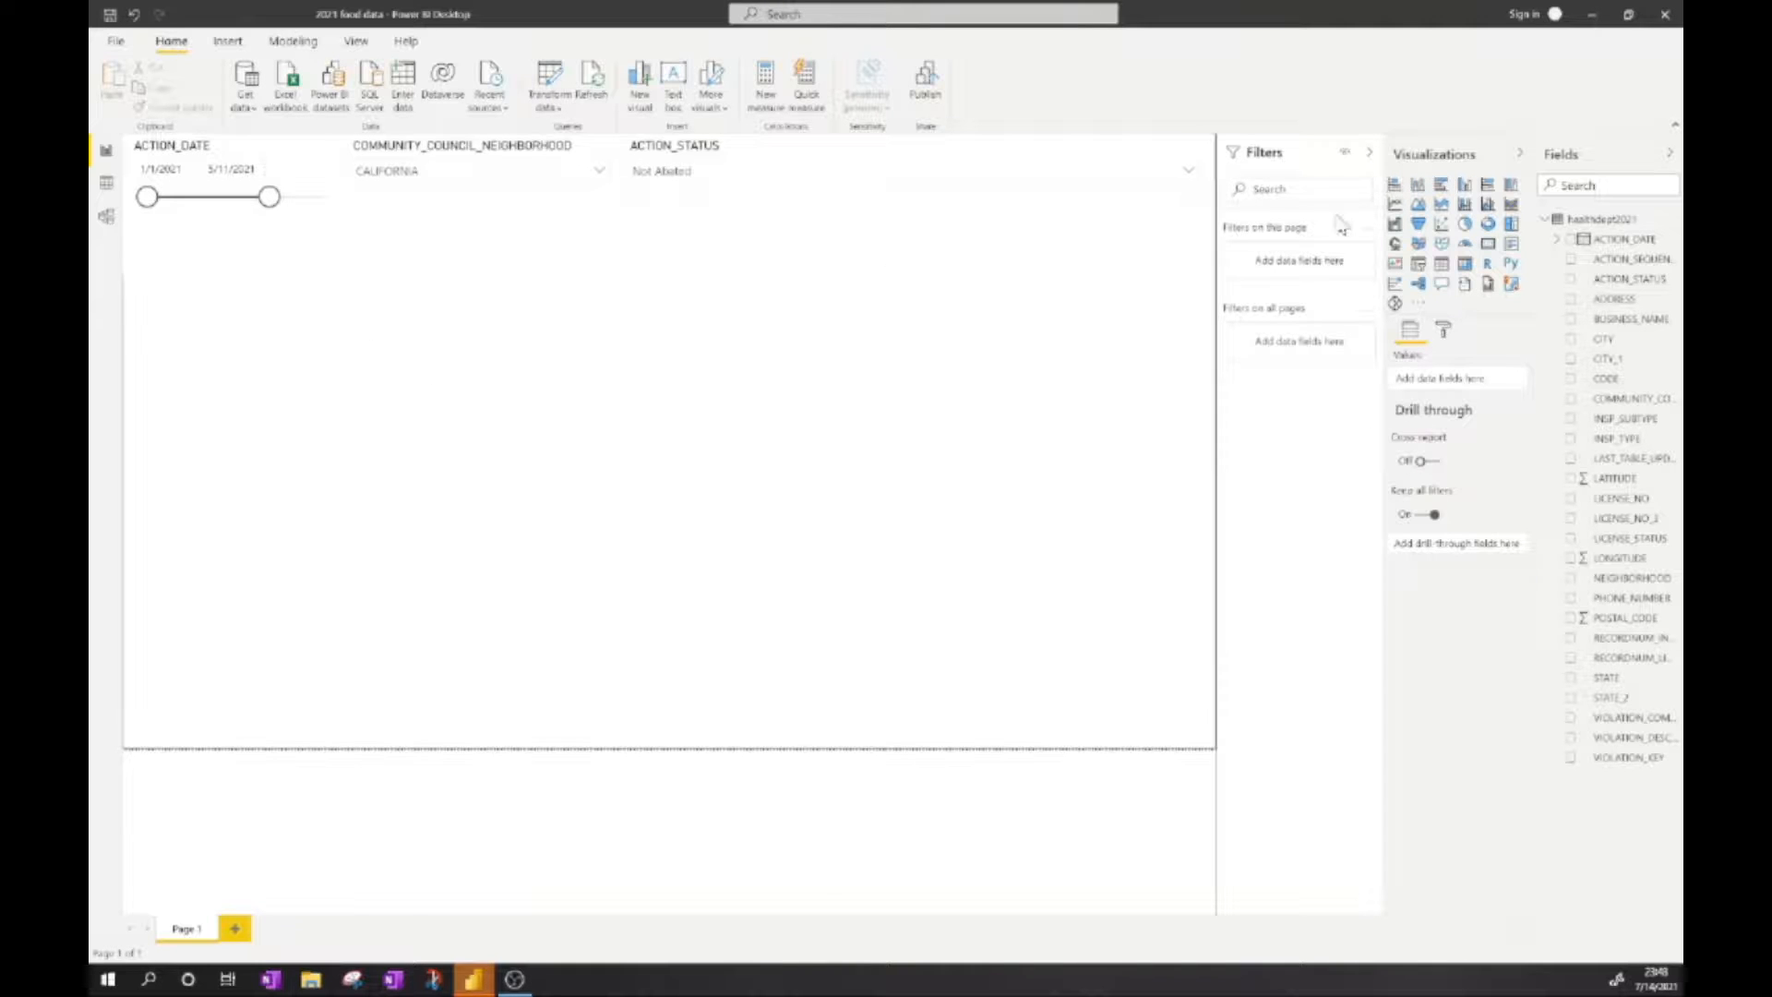
{"action": "left_click", "coordinate": [1394, 183]}
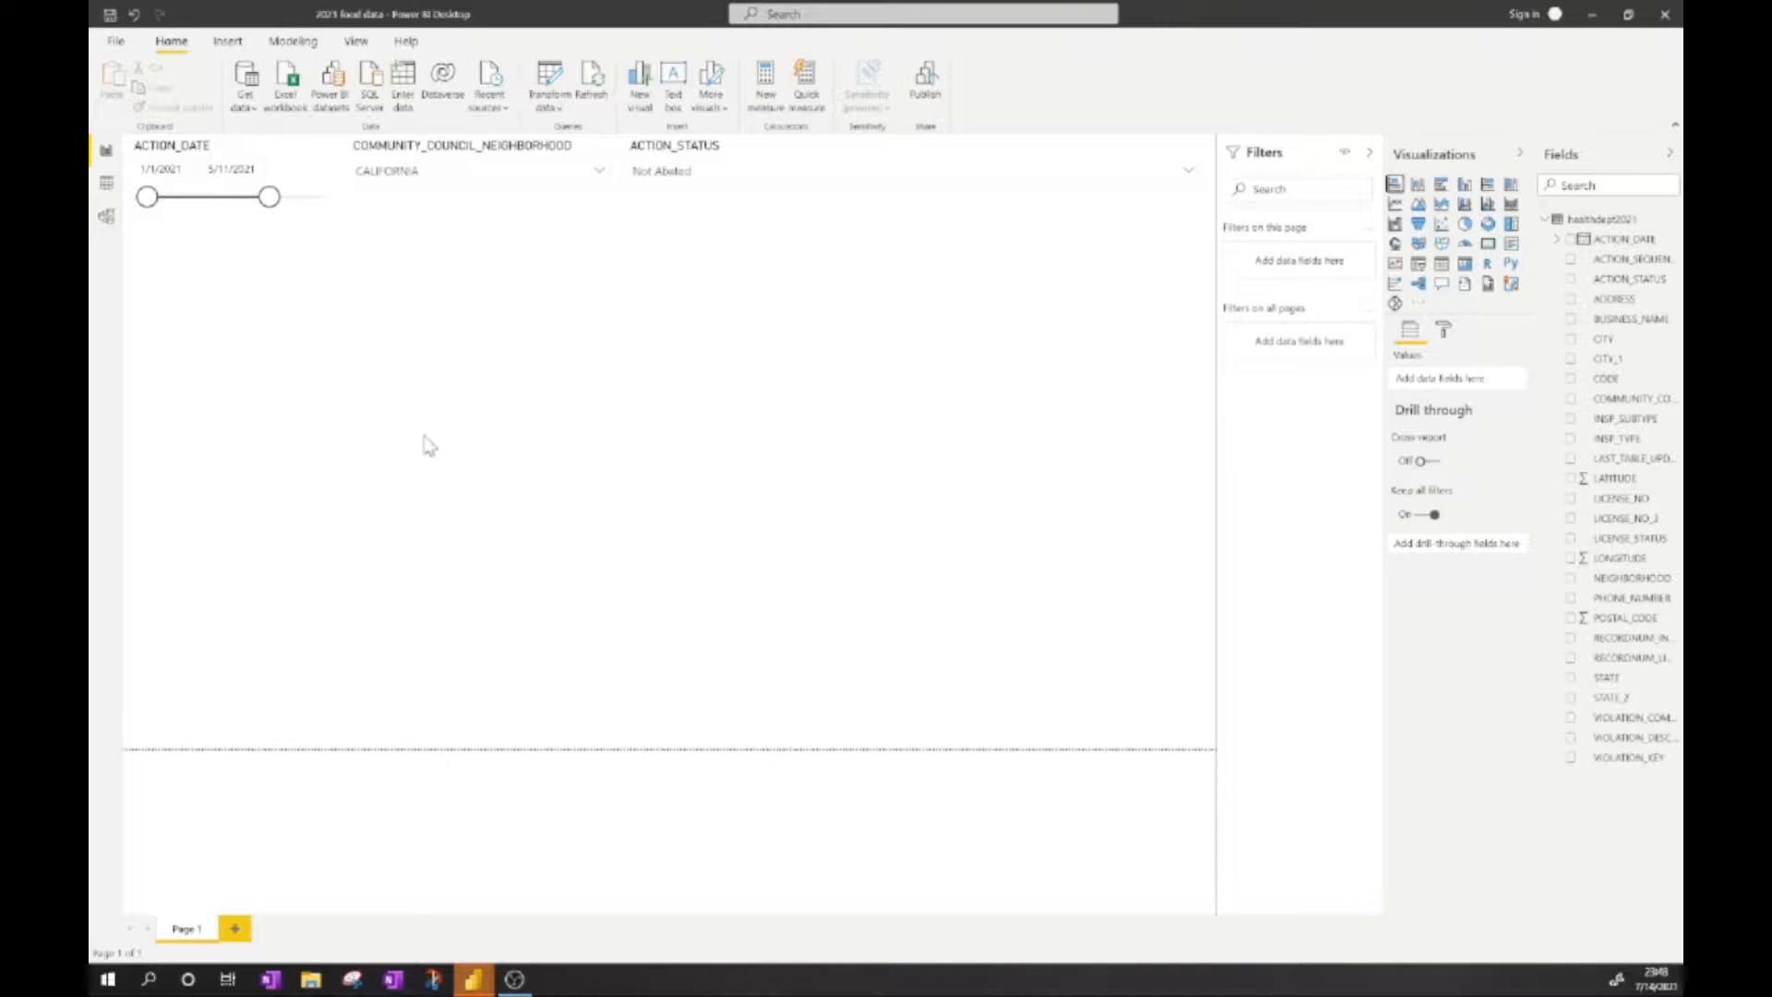
{"action": "key", "text": "ctrl"}
{"action": "key", "text": "ctrl"}
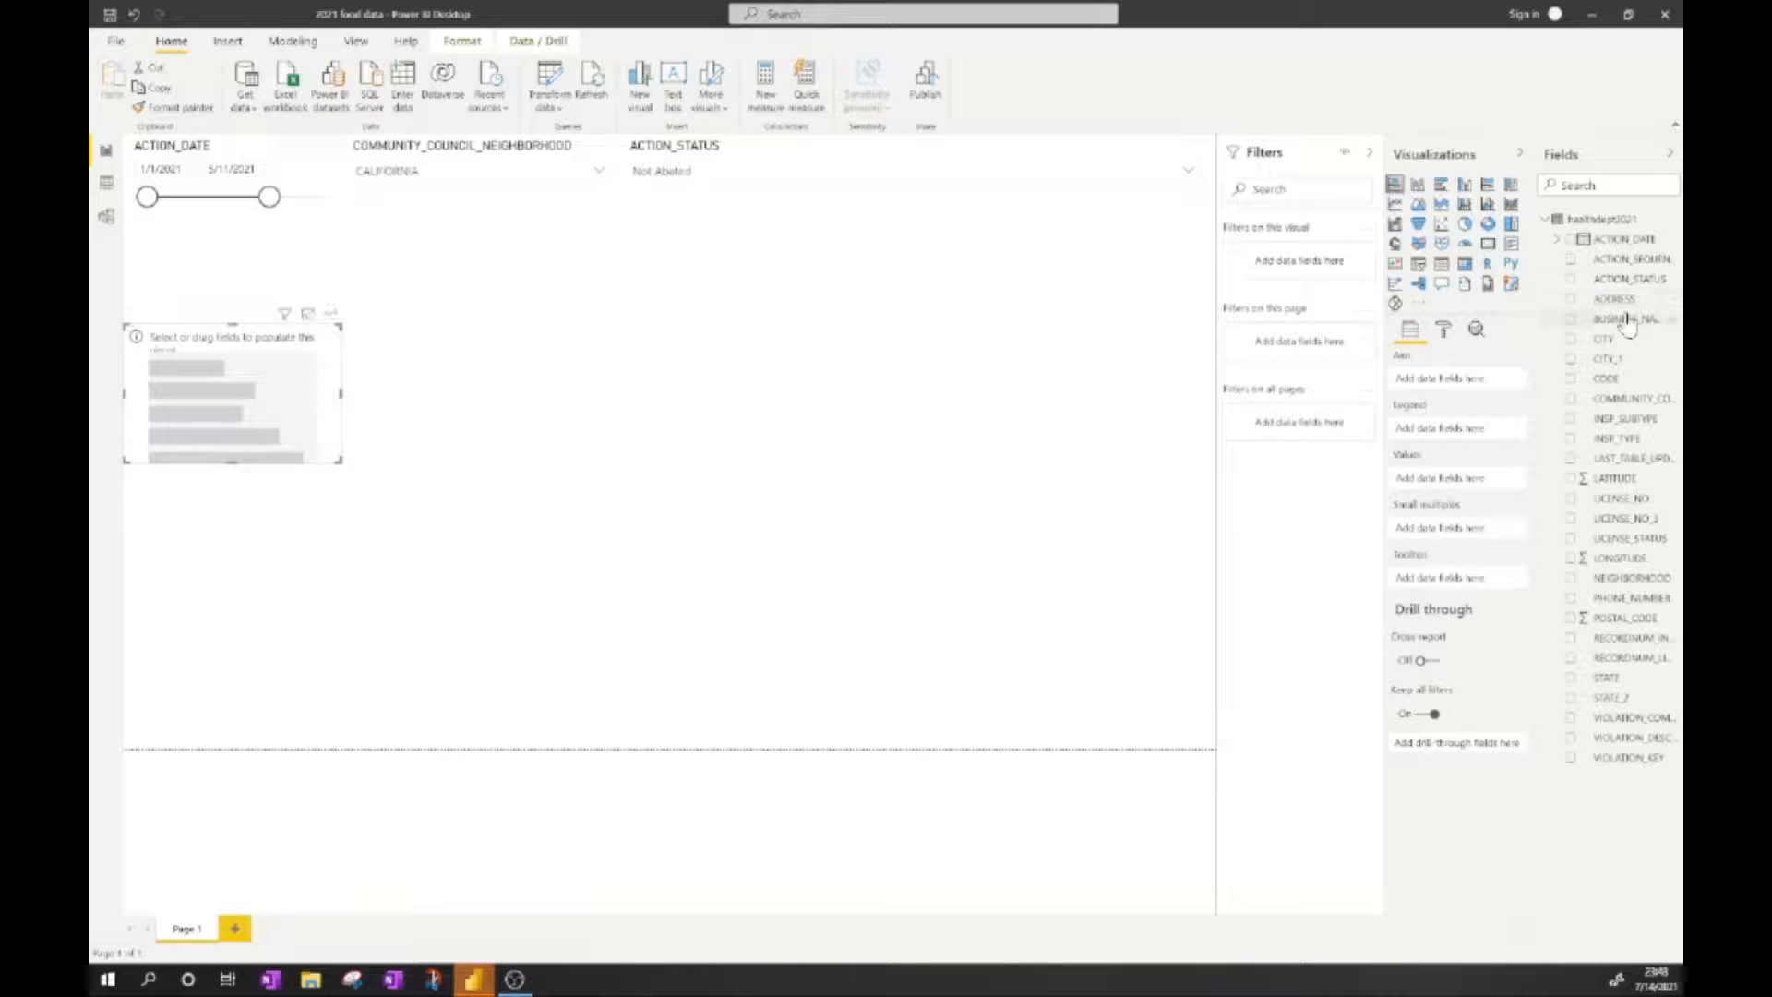
{"action": "left_click_drag", "start_coordinate": [1627, 324], "coordinate": [1444, 379]}
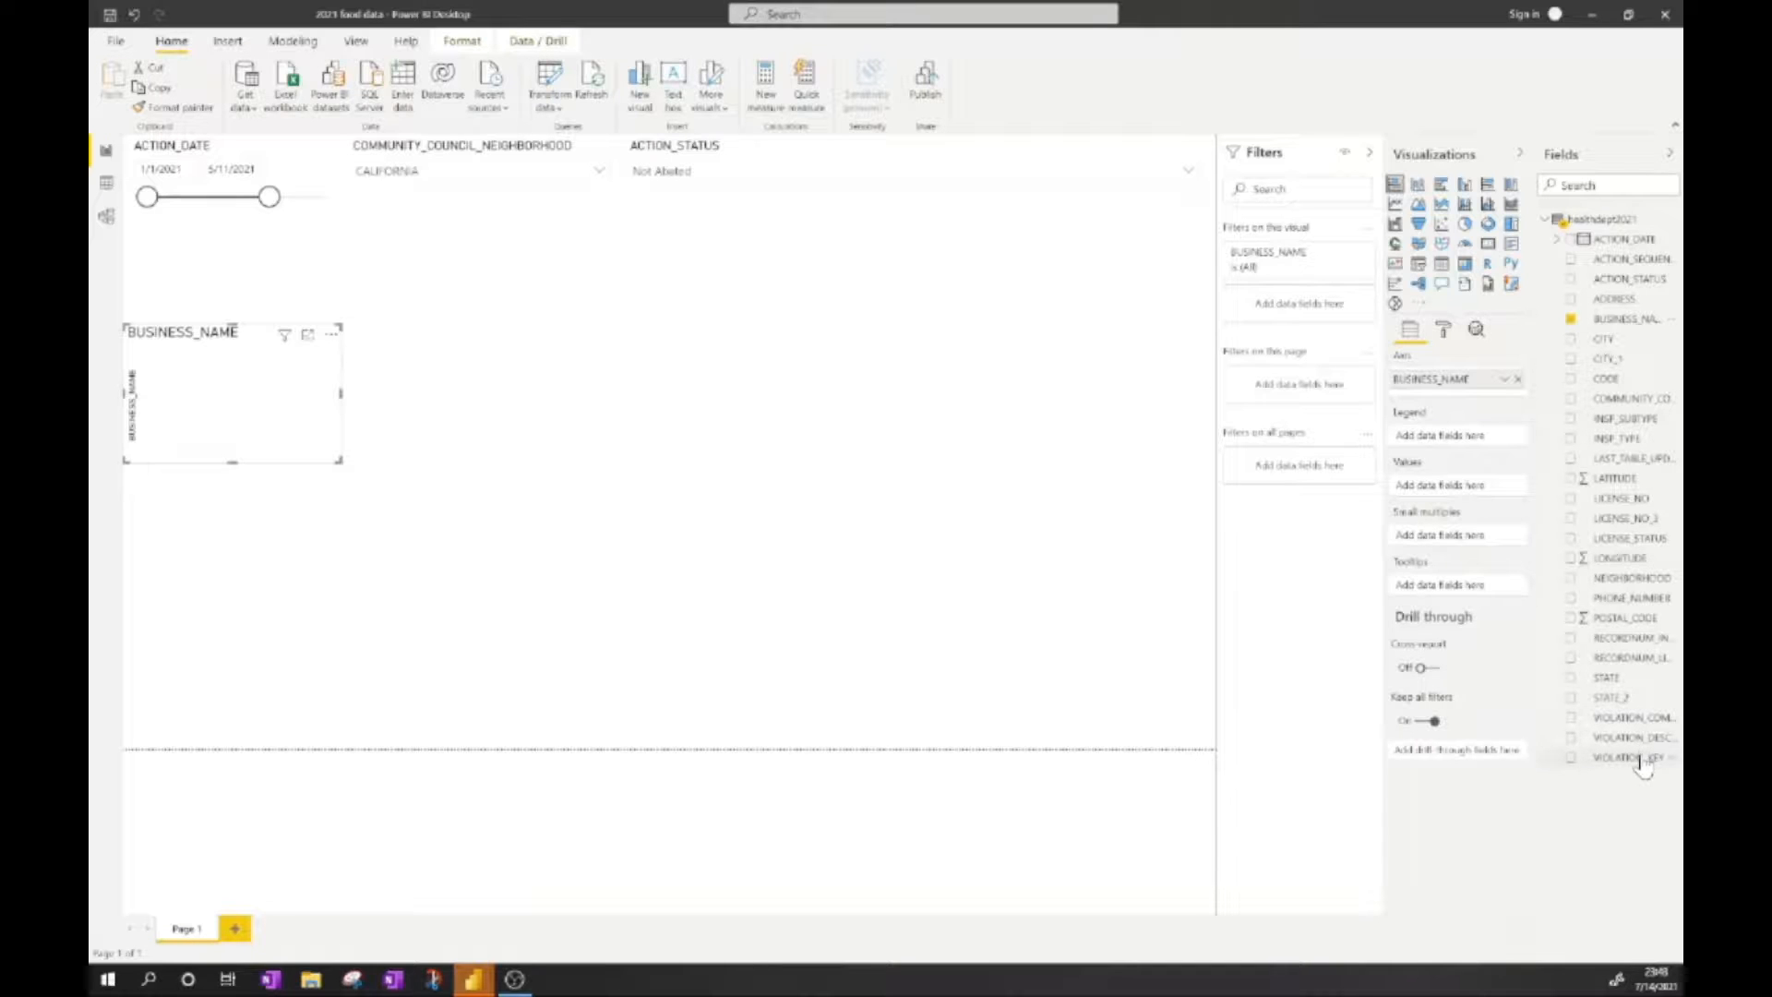
{"action": "left_click_drag", "start_coordinate": [1641, 757], "coordinate": [1456, 498]}
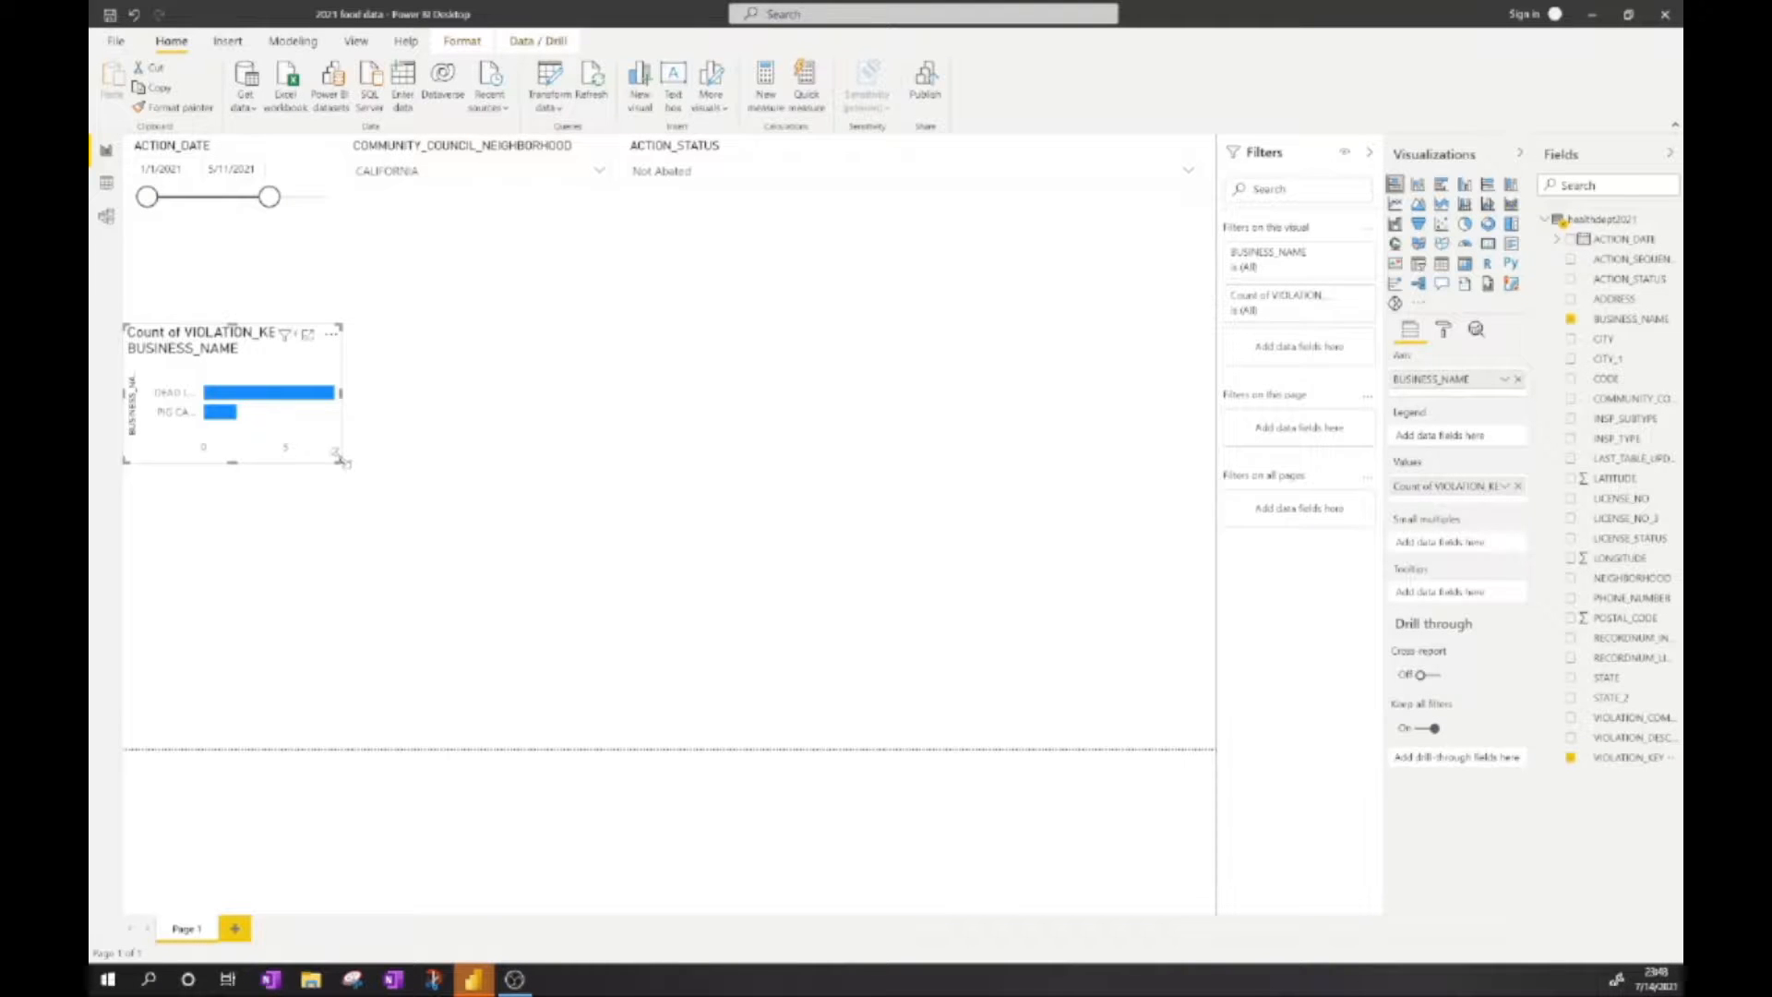
{"action": "left_click_drag", "start_coordinate": [341, 465], "coordinate": [491, 739]}
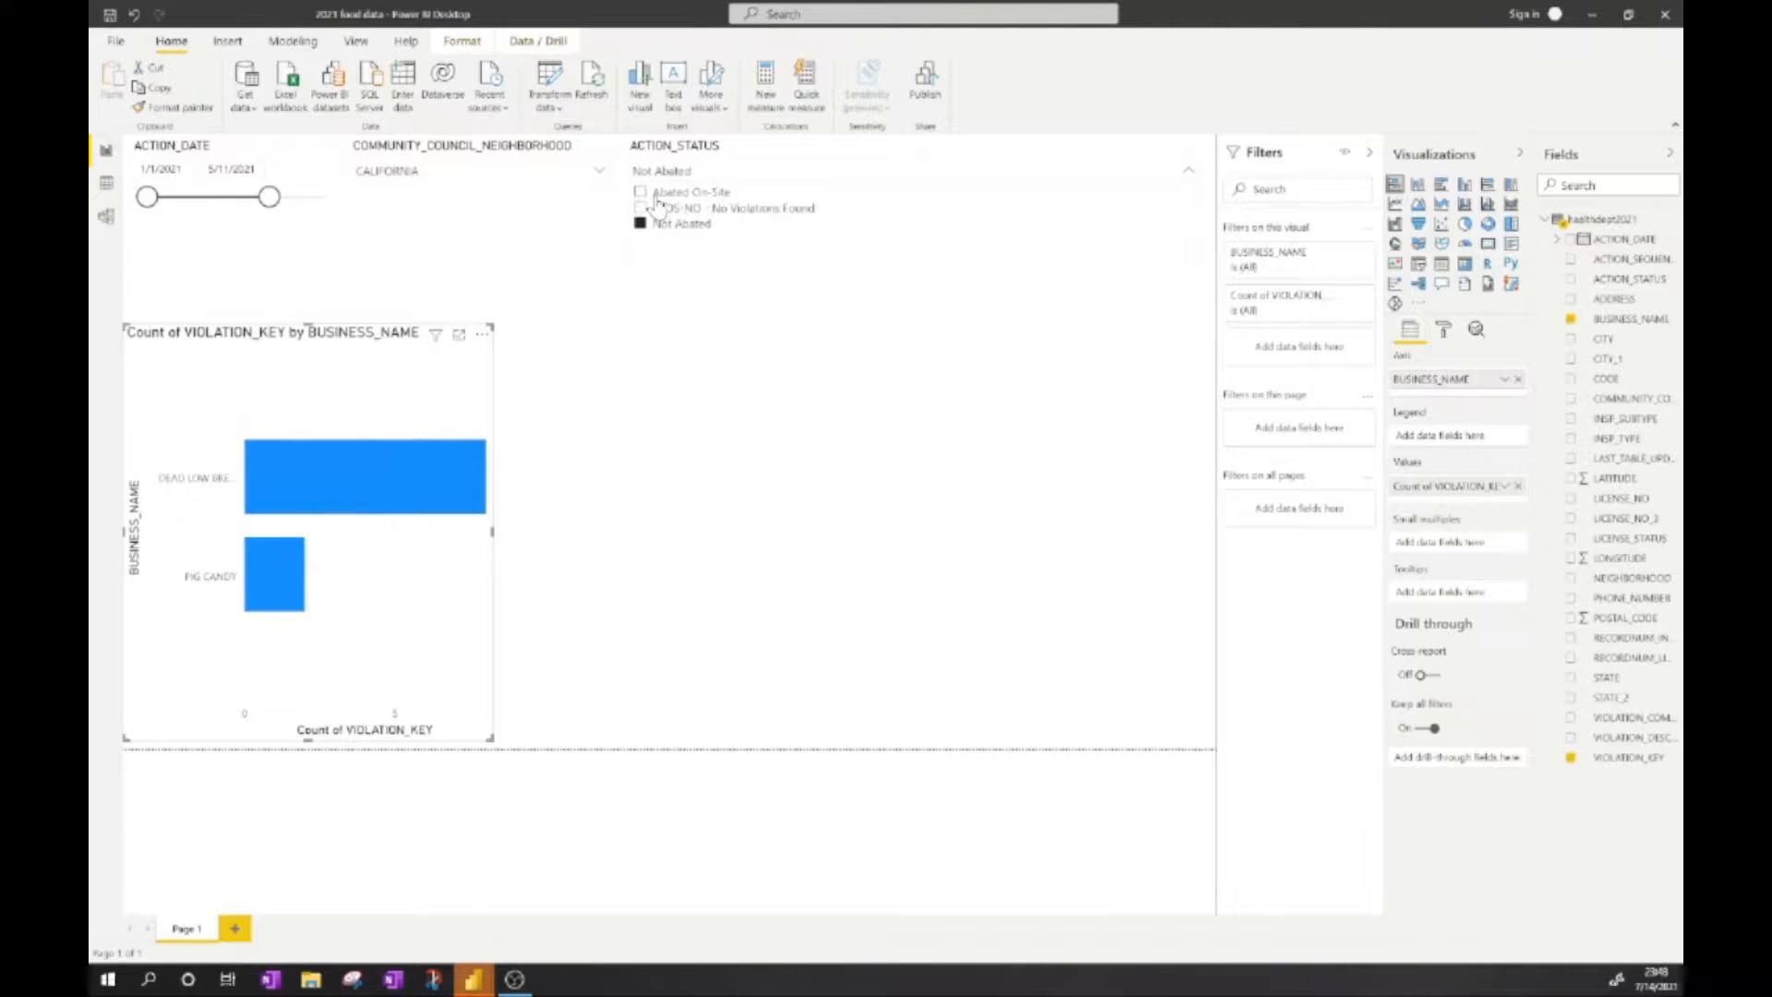
Clear the ACTION_STATUS slicer's selection
{"action": "left_click", "coordinate": [1112, 151]}
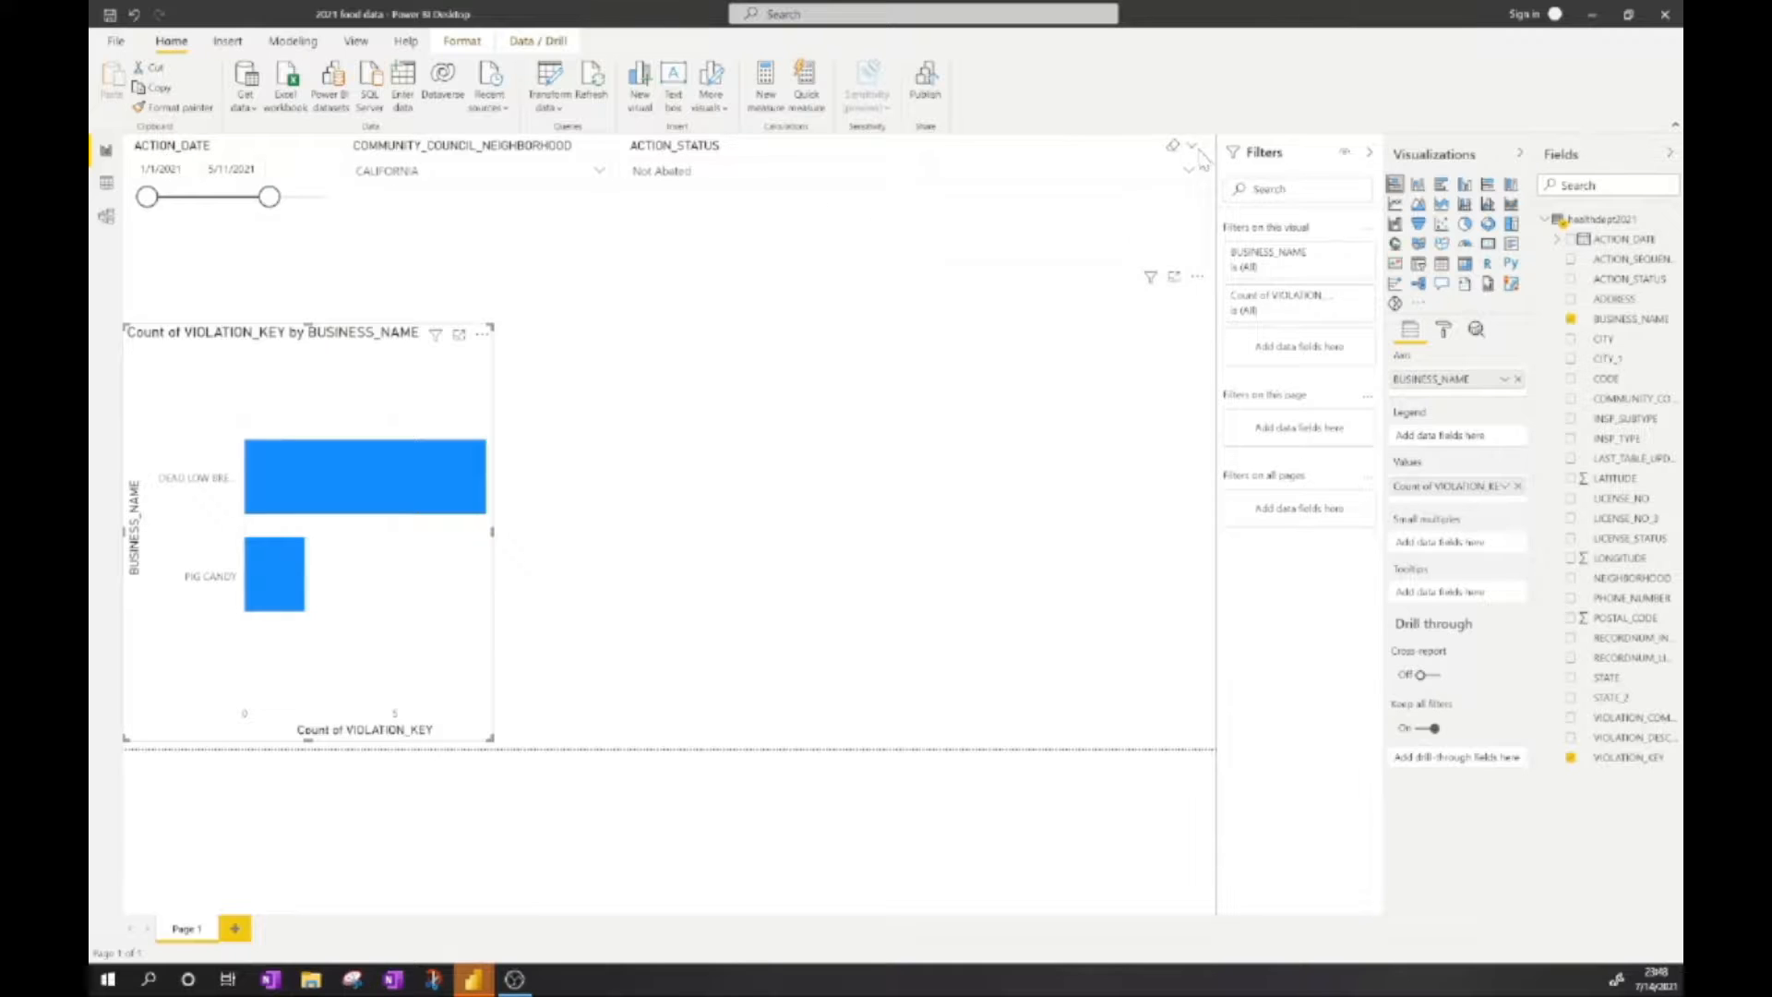
{"action": "left_click", "coordinate": [1168, 153]}
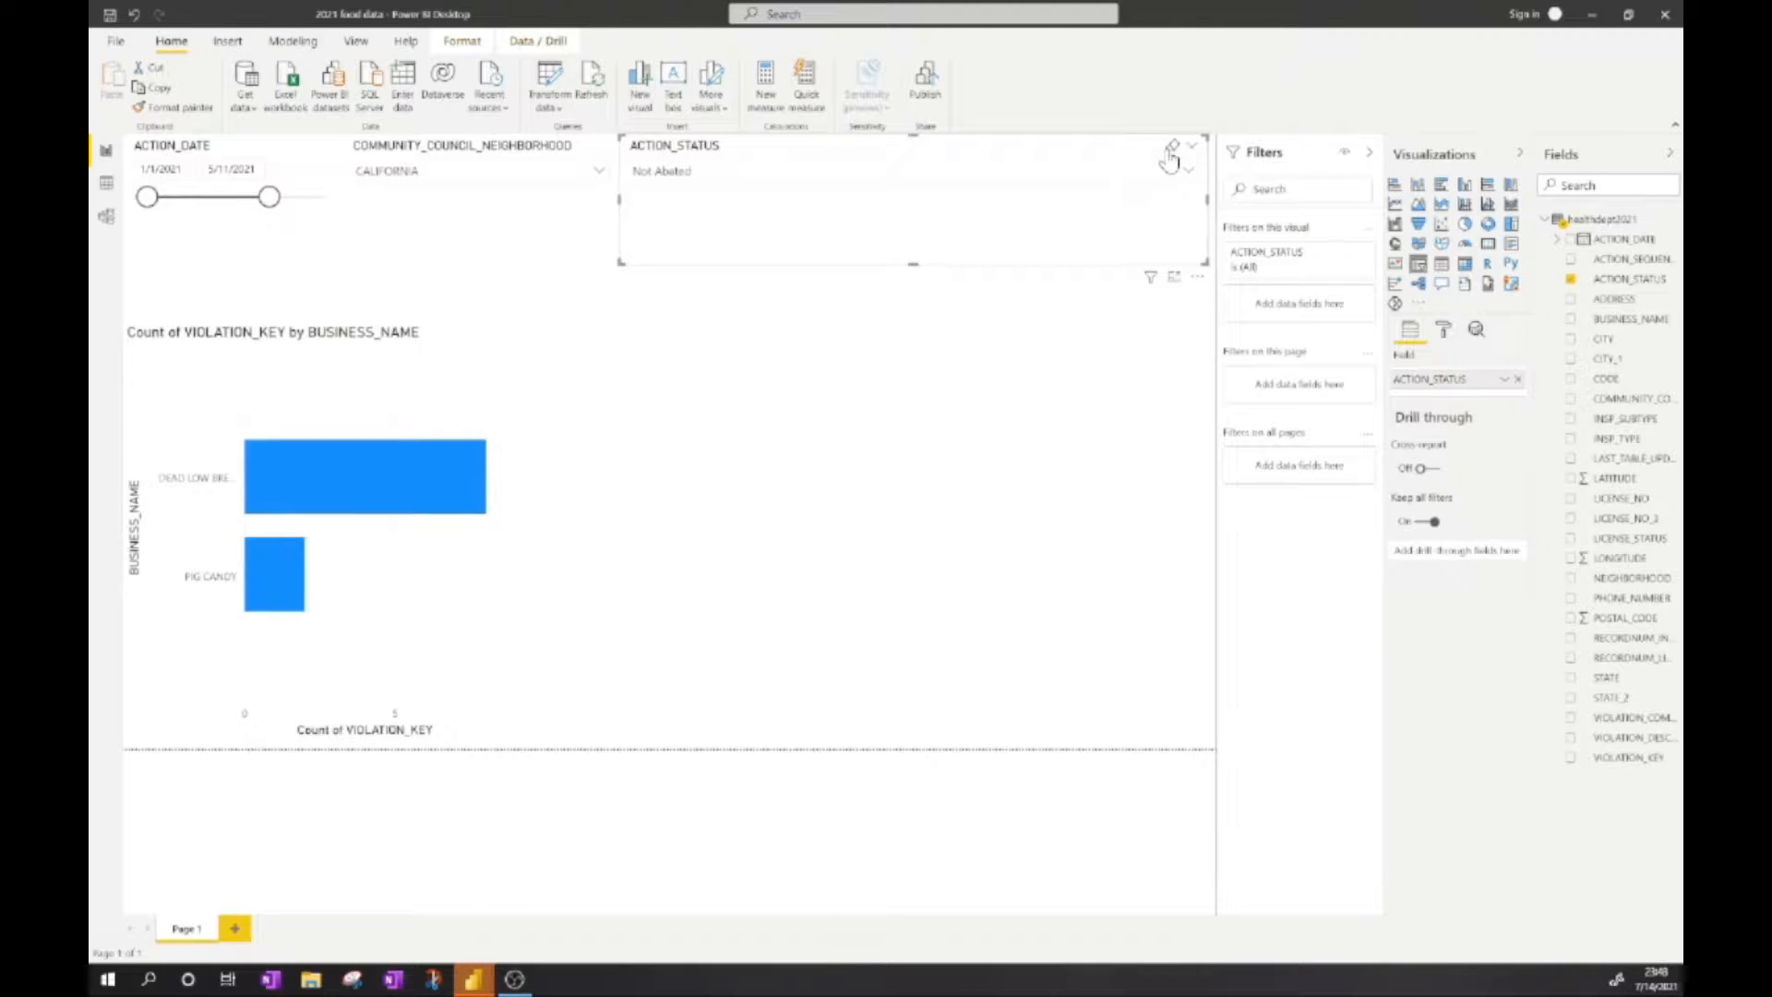
{"action": "left_click", "coordinate": [1169, 150]}
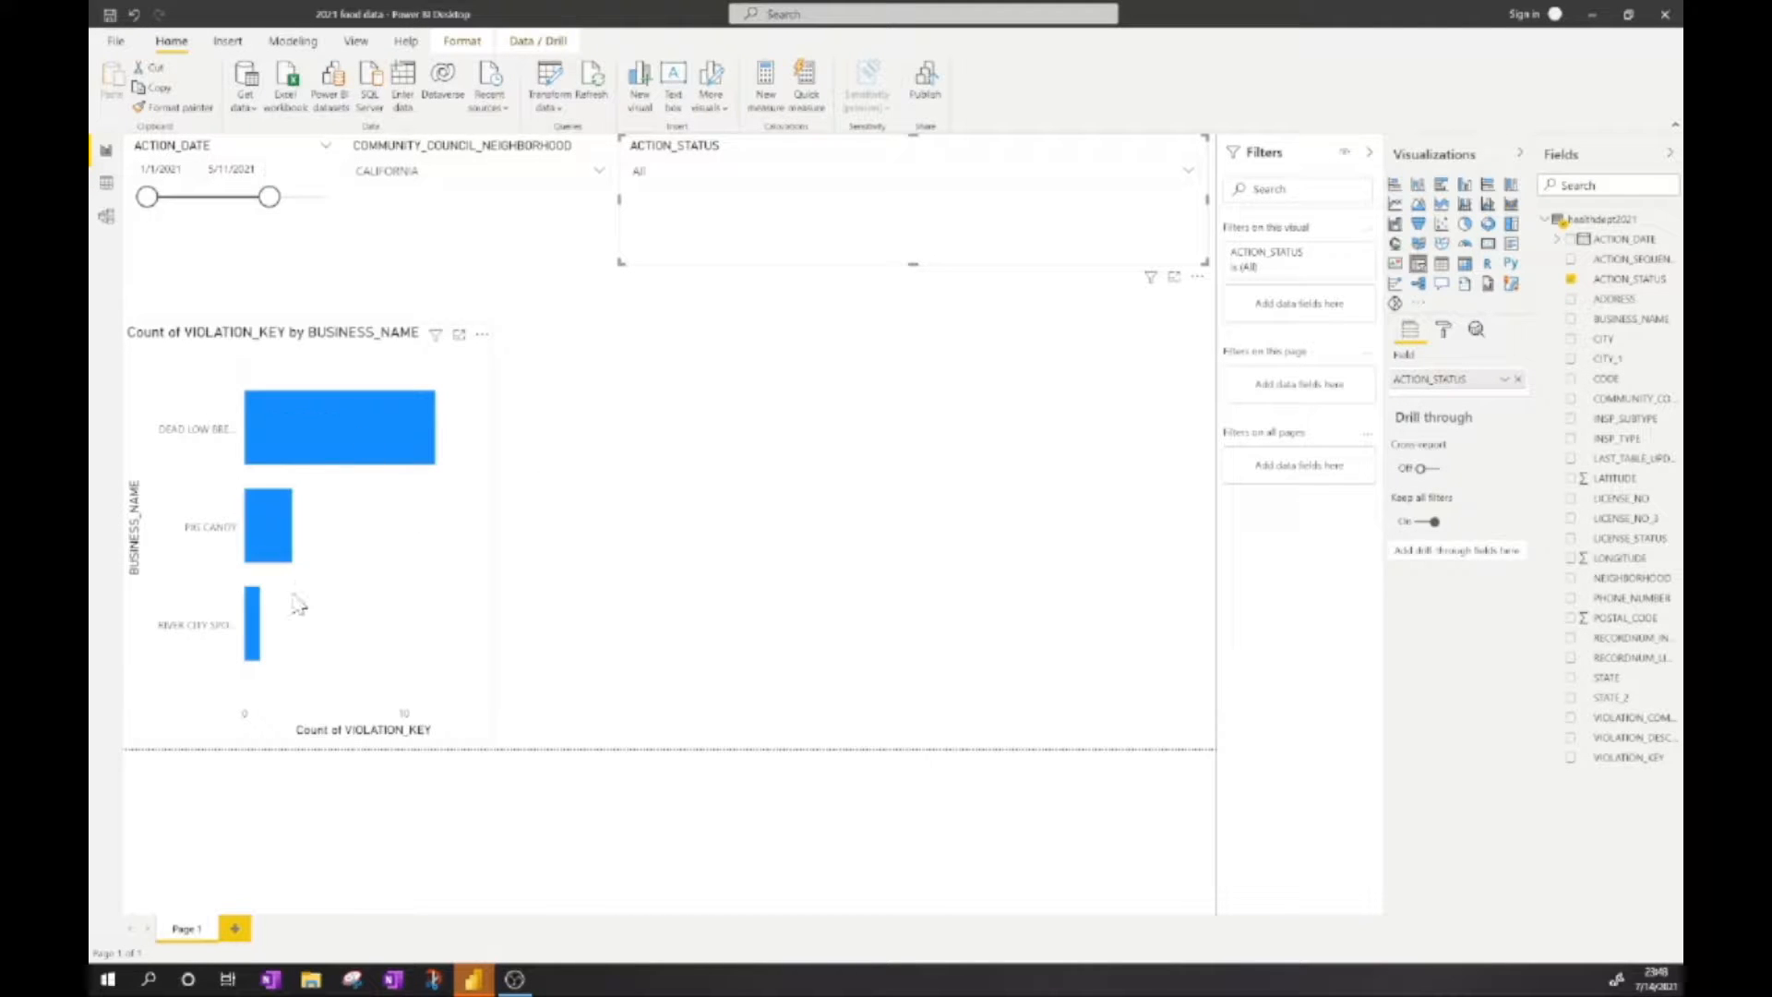
Add a line chart beside the bar chart with the count of VIOLATION_KEY as values and ACTION_DATE on the axis
{"action": "left_click", "coordinate": [695, 546]}
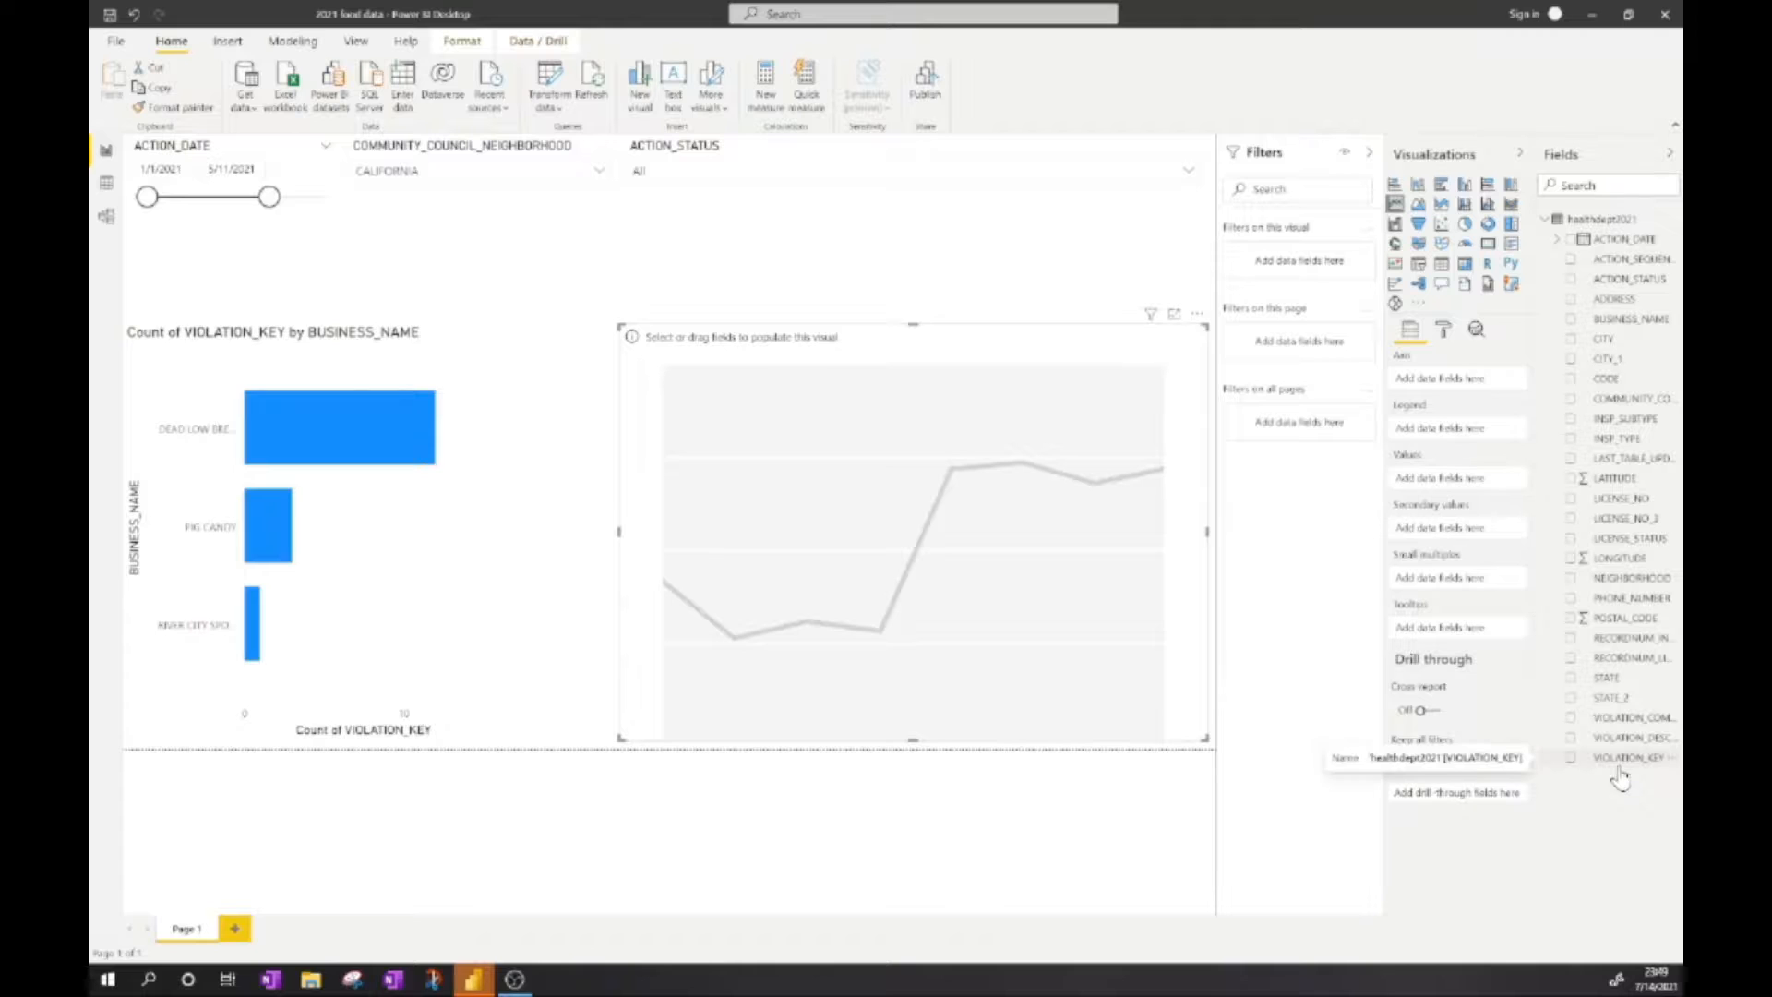
{"action": "left_click_drag", "start_coordinate": [1616, 765], "coordinate": [1467, 489]}
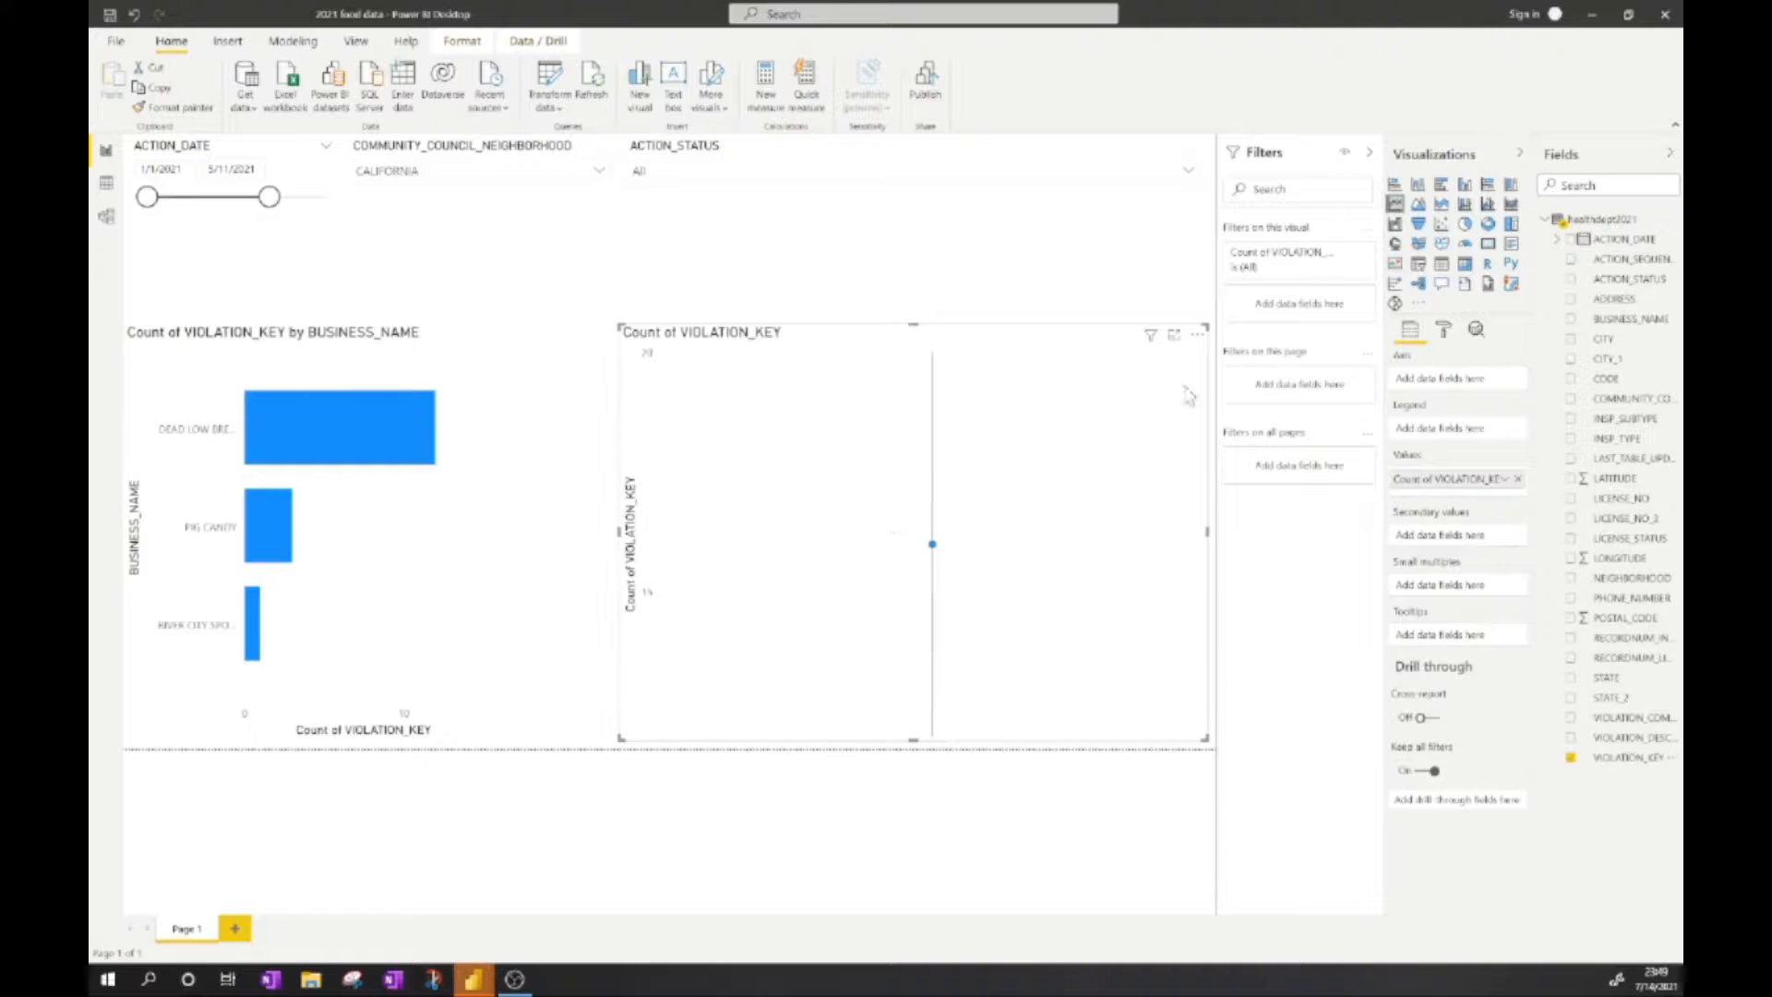
{"action": "left_click", "coordinate": [1628, 246]}
{"action": "left_click_drag", "start_coordinate": [1627, 249], "coordinate": [1490, 392]}
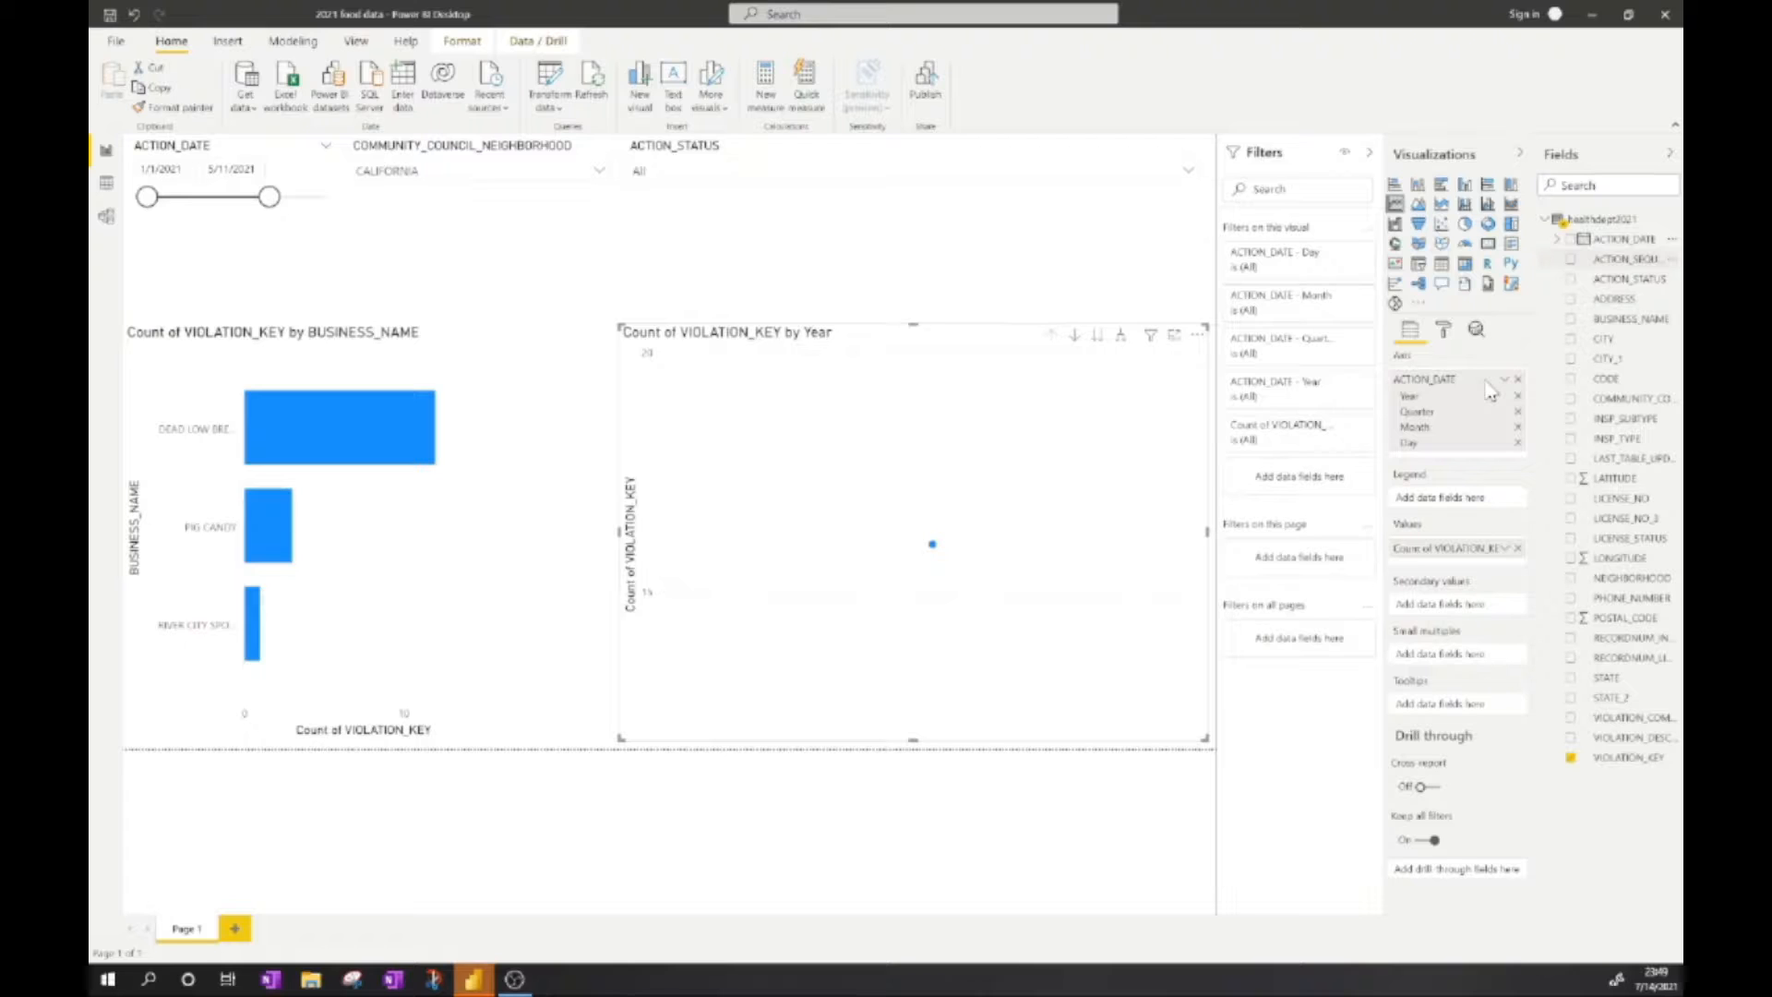
Remove Quarter and Day from the line chart's date hierarchy and switch the chart to the month level
{"action": "left_click", "coordinate": [1515, 413]}
{"action": "left_click", "coordinate": [1517, 439]}
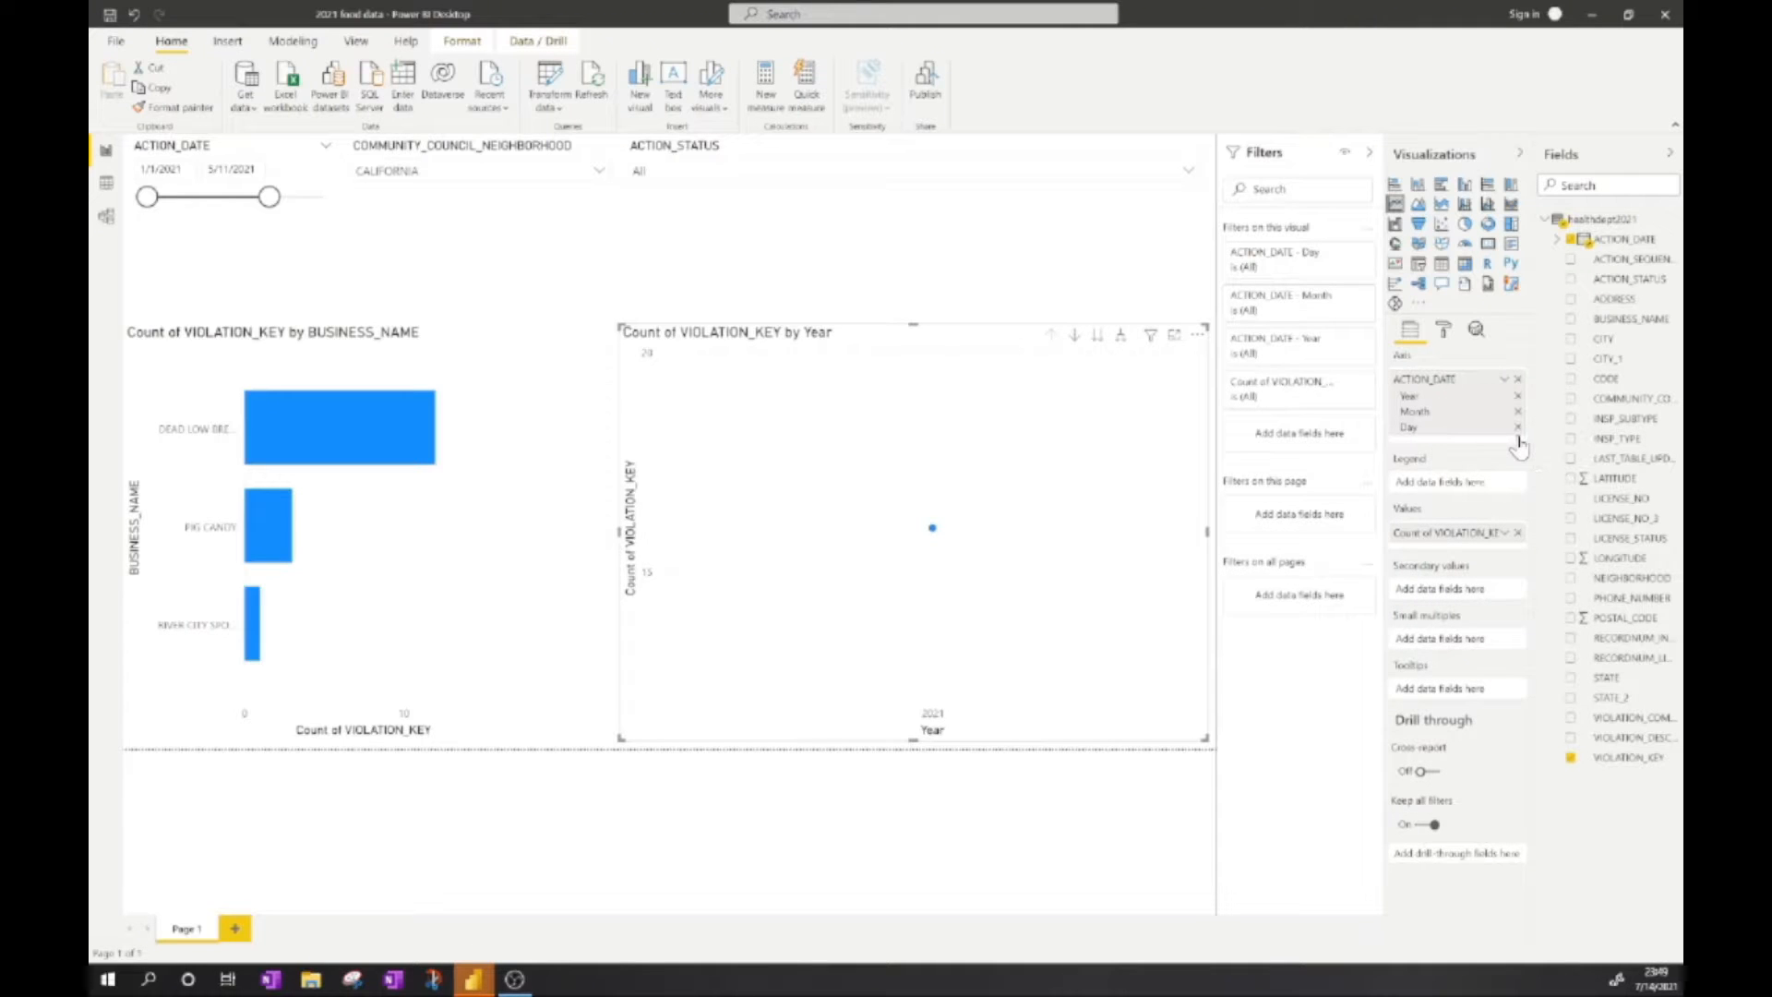
{"action": "key", "text": "ctrl"}
{"action": "key", "text": "ctrl"}
{"action": "left_click", "coordinate": [1098, 337]}
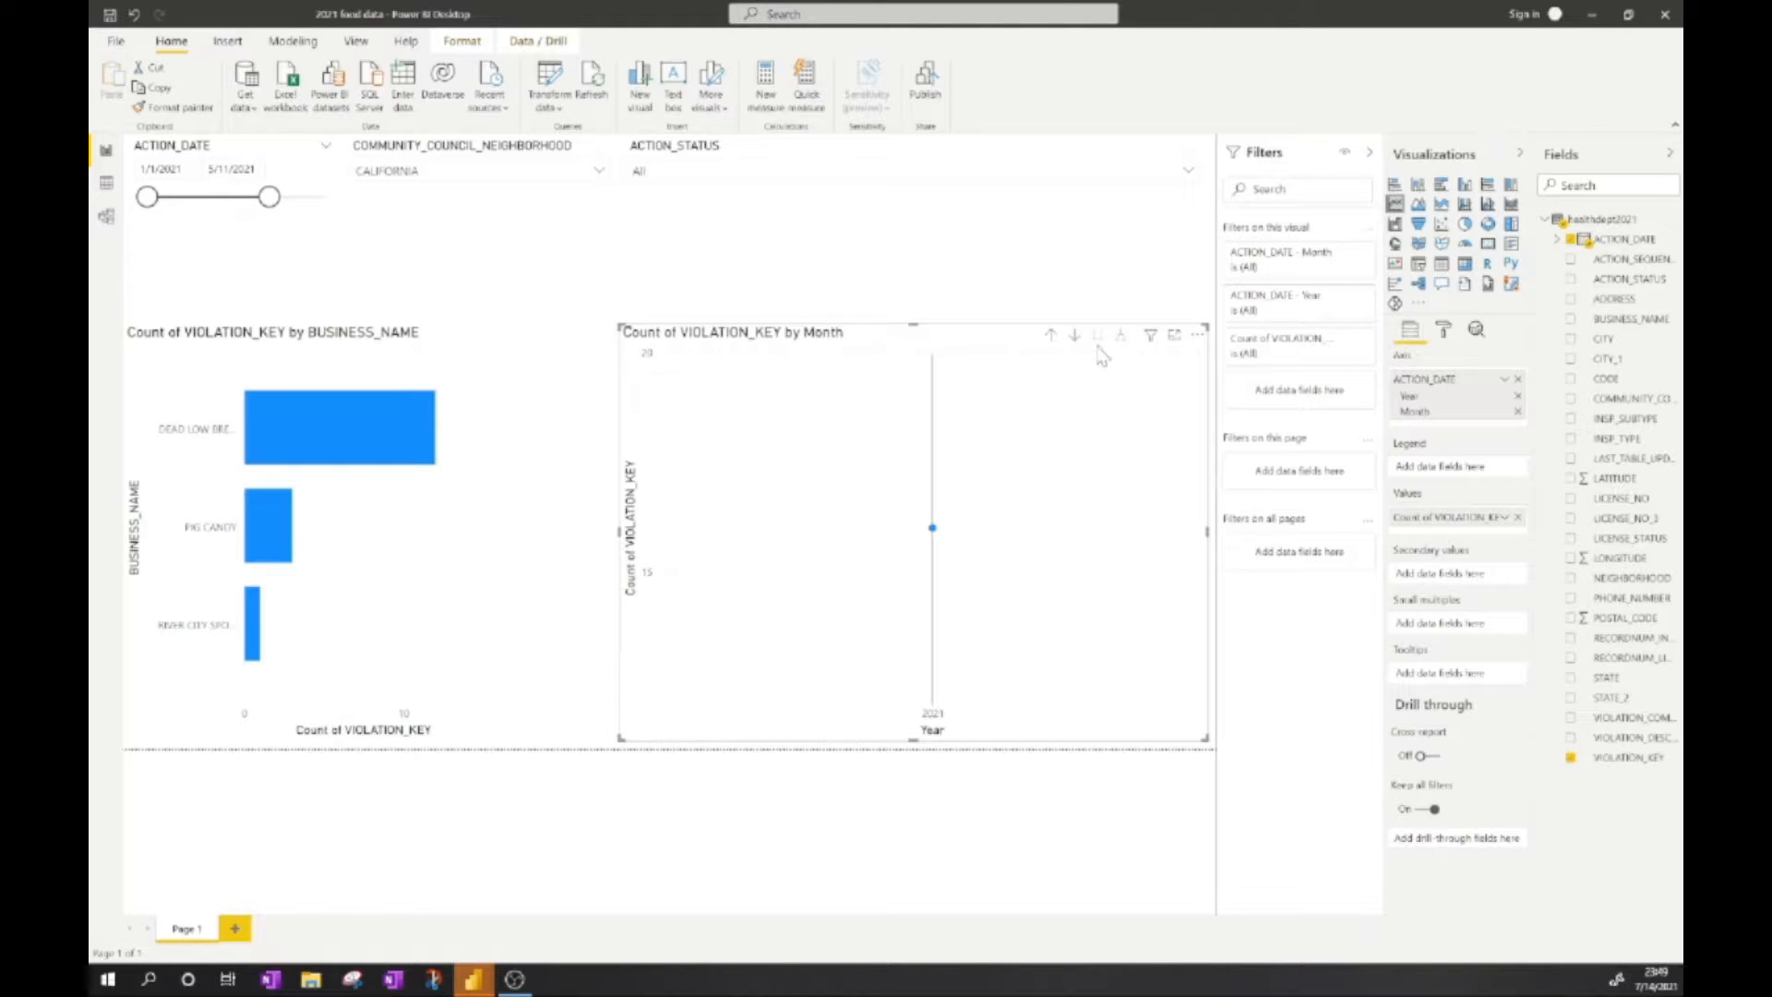
{"action": "left_click", "coordinate": [1098, 338]}
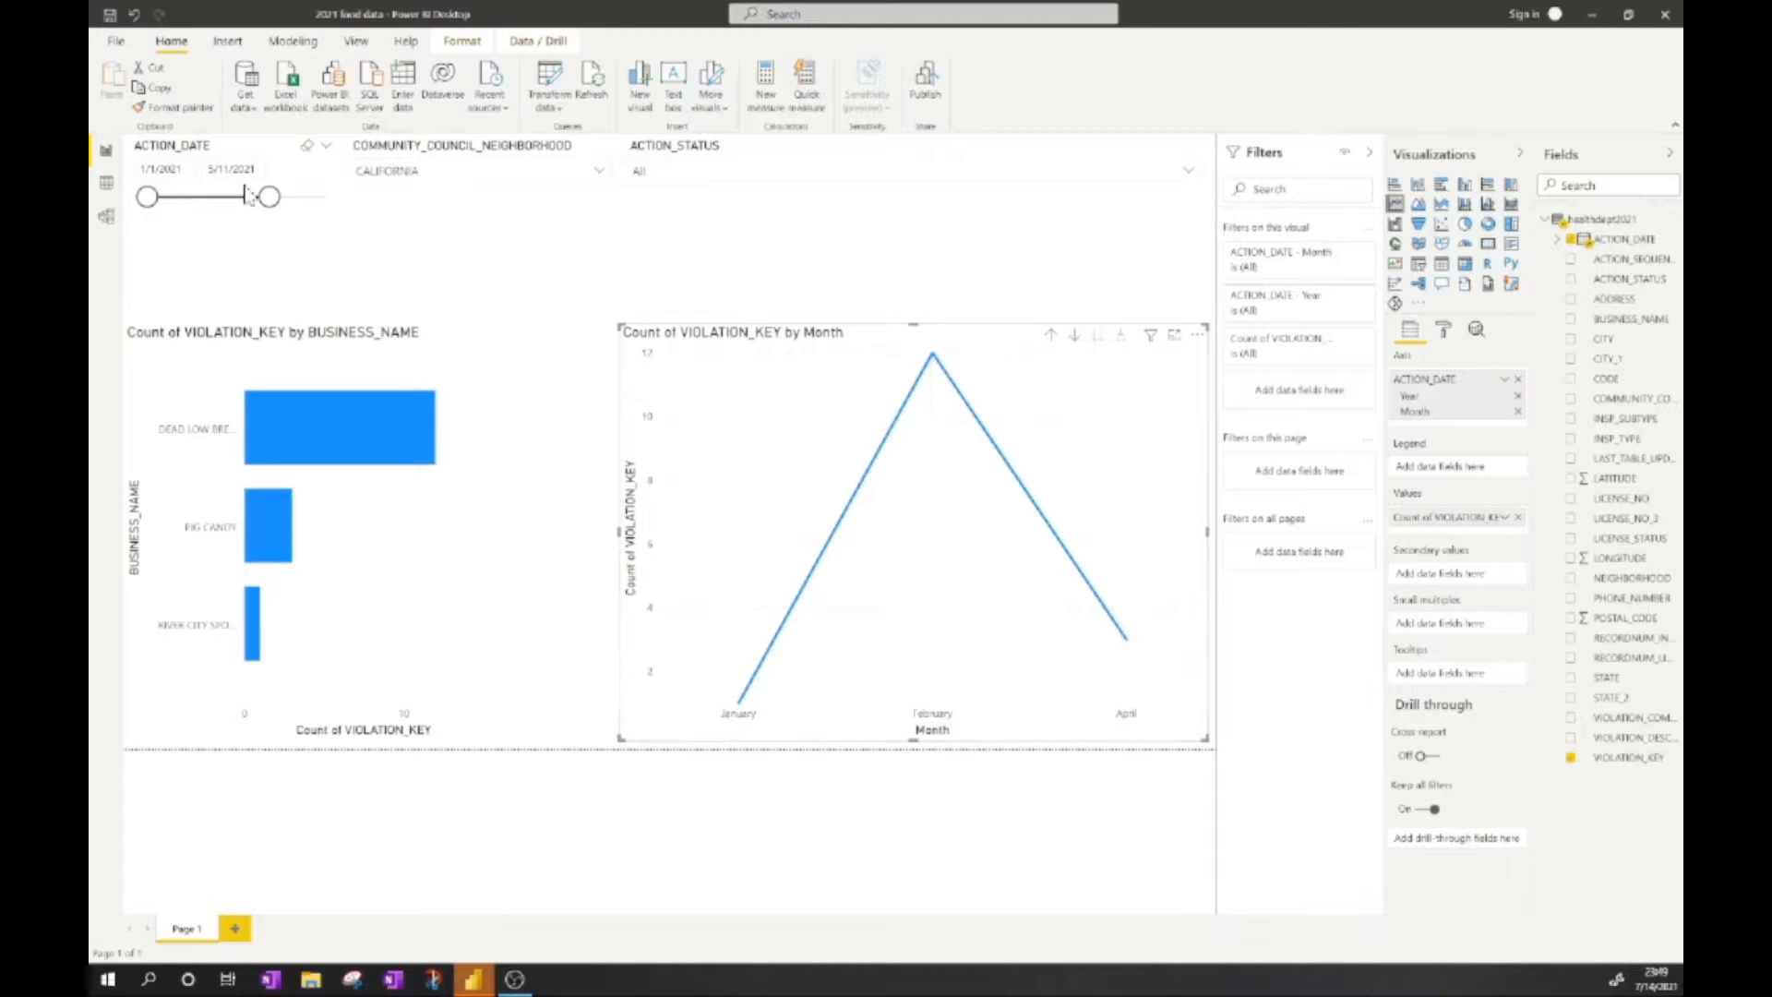
Extend the end of the ACTION_DATE slicer's range to 7/8/2021
{"action": "left_click_drag", "start_coordinate": [268, 199], "coordinate": [356, 205]}
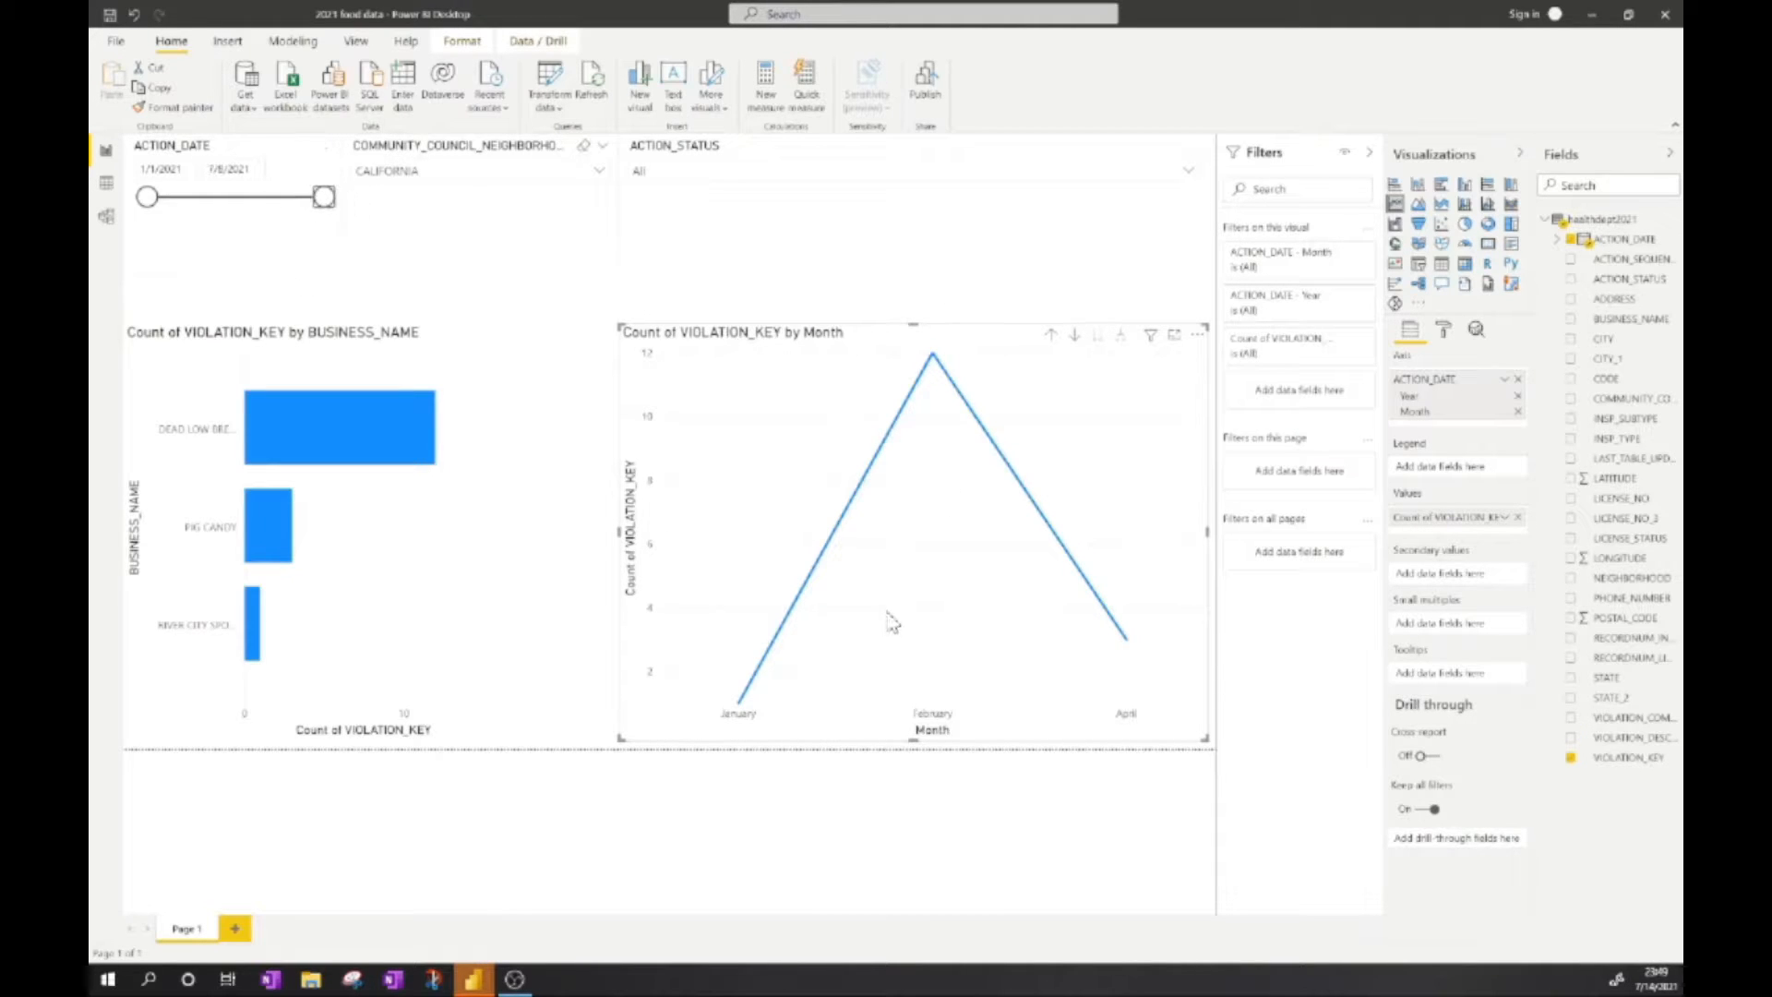
Filter the report to LOWER PRICE HILL with the COMMUNITY_COUNCIL_NEIGHBORHOOD slicer
{"action": "left_click", "coordinate": [564, 176]}
{"action": "left_click", "coordinate": [601, 173]}
{"action": "left_click", "coordinate": [600, 174]}
{"action": "left_click", "coordinate": [600, 174]}
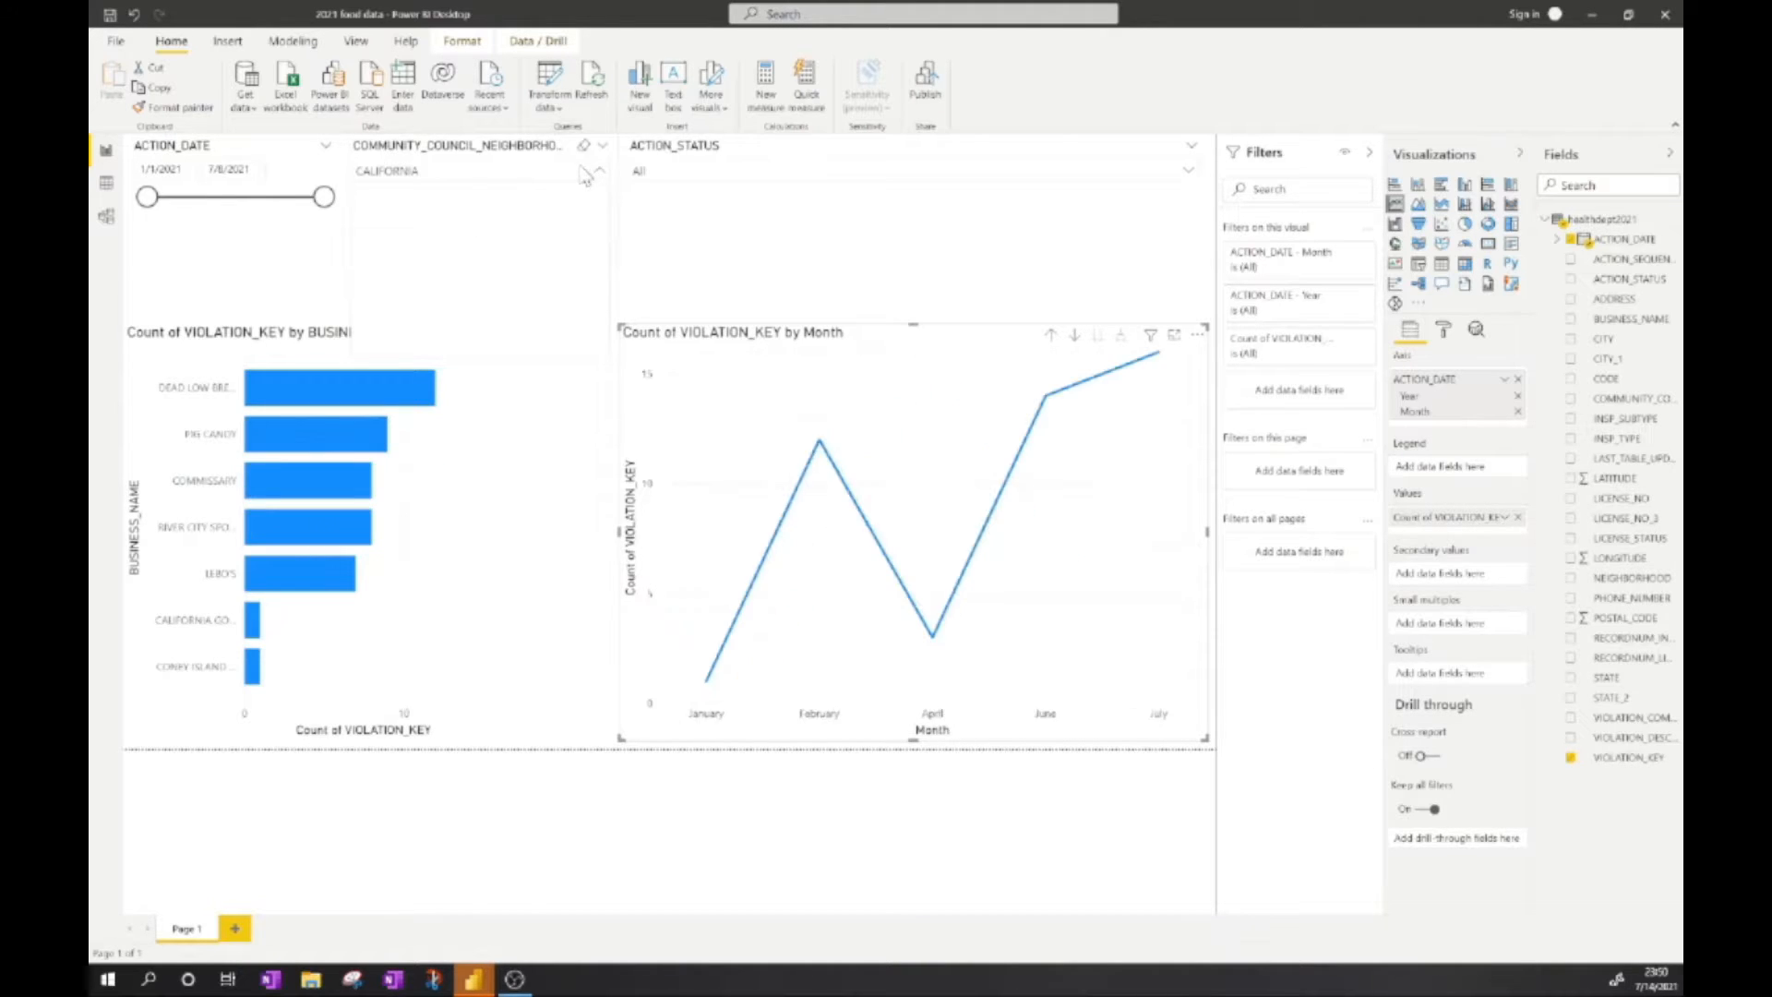
{"action": "scroll", "coordinate": [421, 312], "scroll_direction": "down", "scroll_amount": 3}
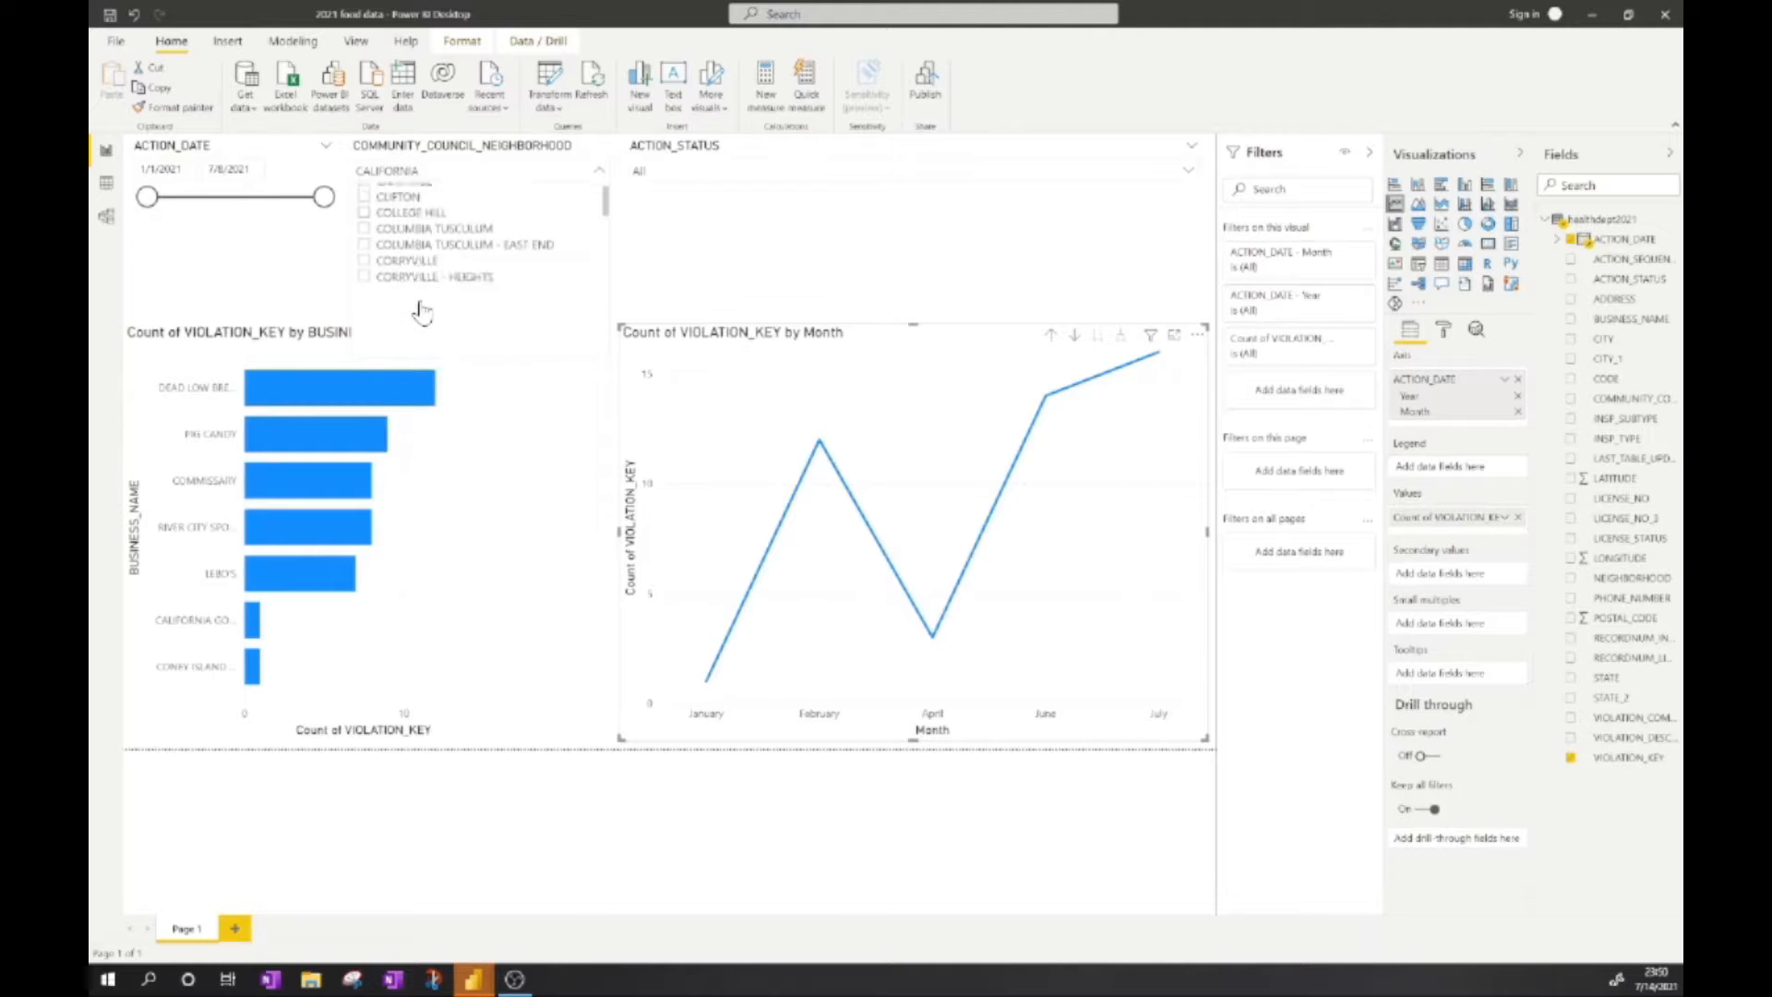
{"action": "scroll", "coordinate": [420, 312], "scroll_direction": "down", "scroll_amount": 3}
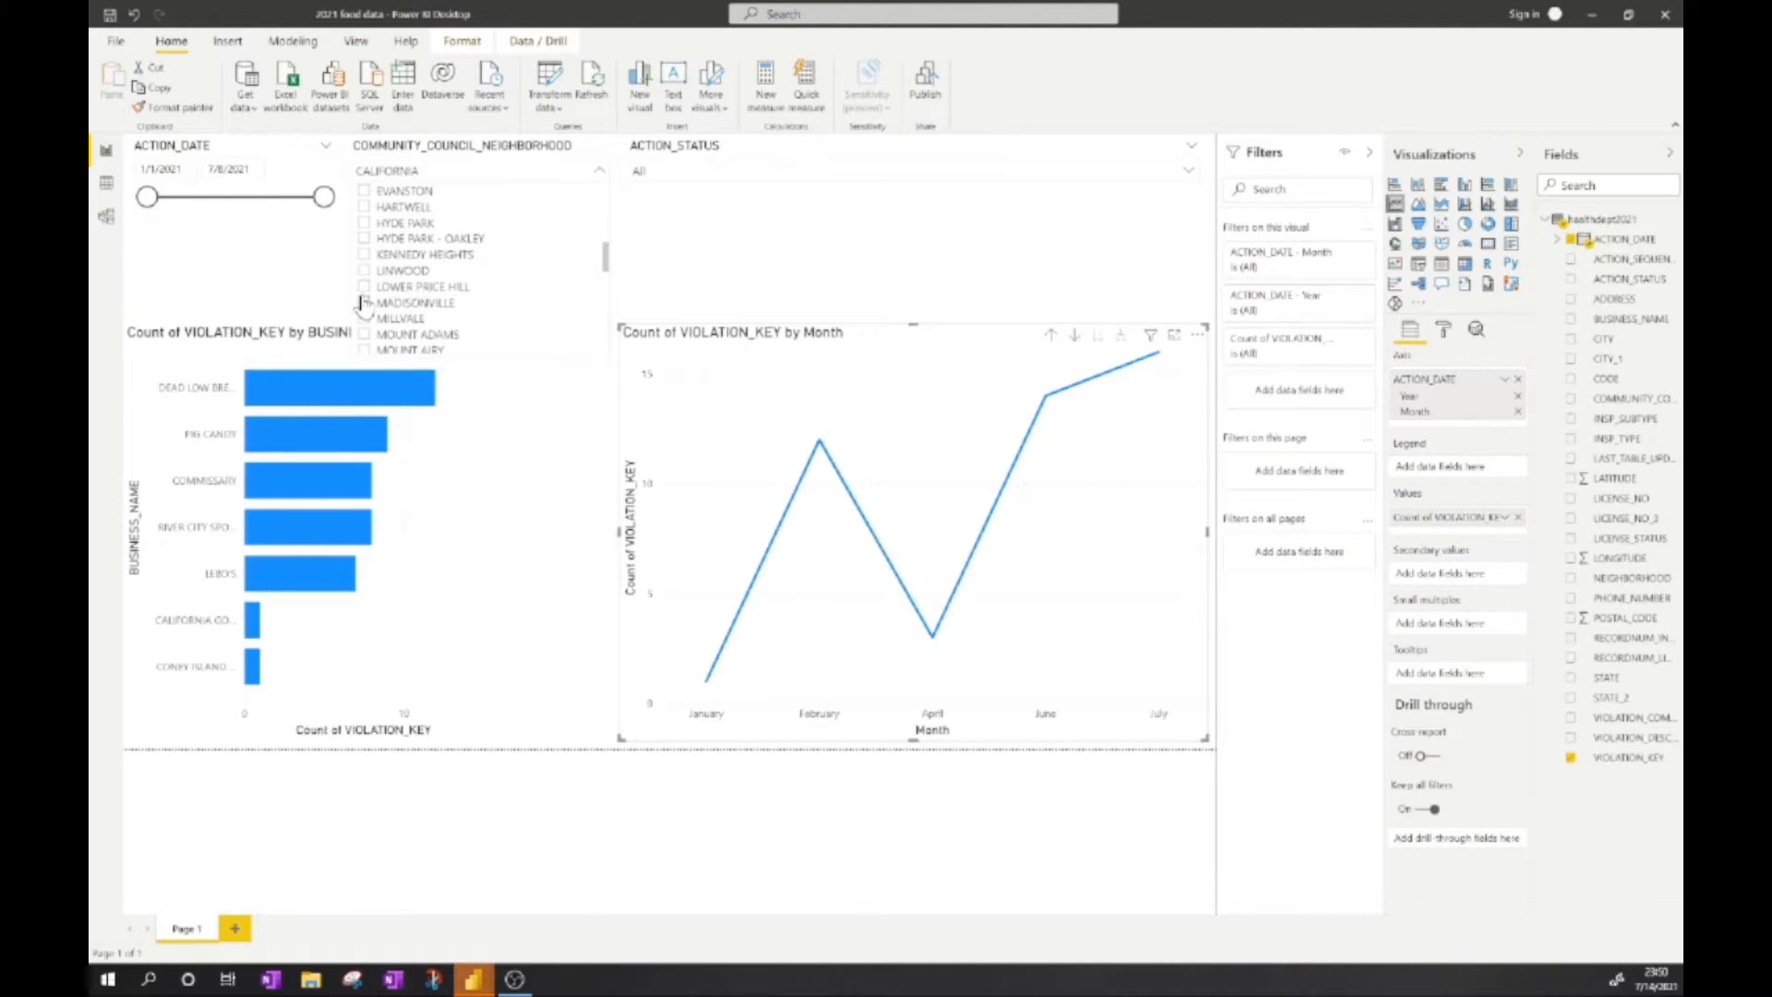
{"action": "left_click", "coordinate": [365, 287]}
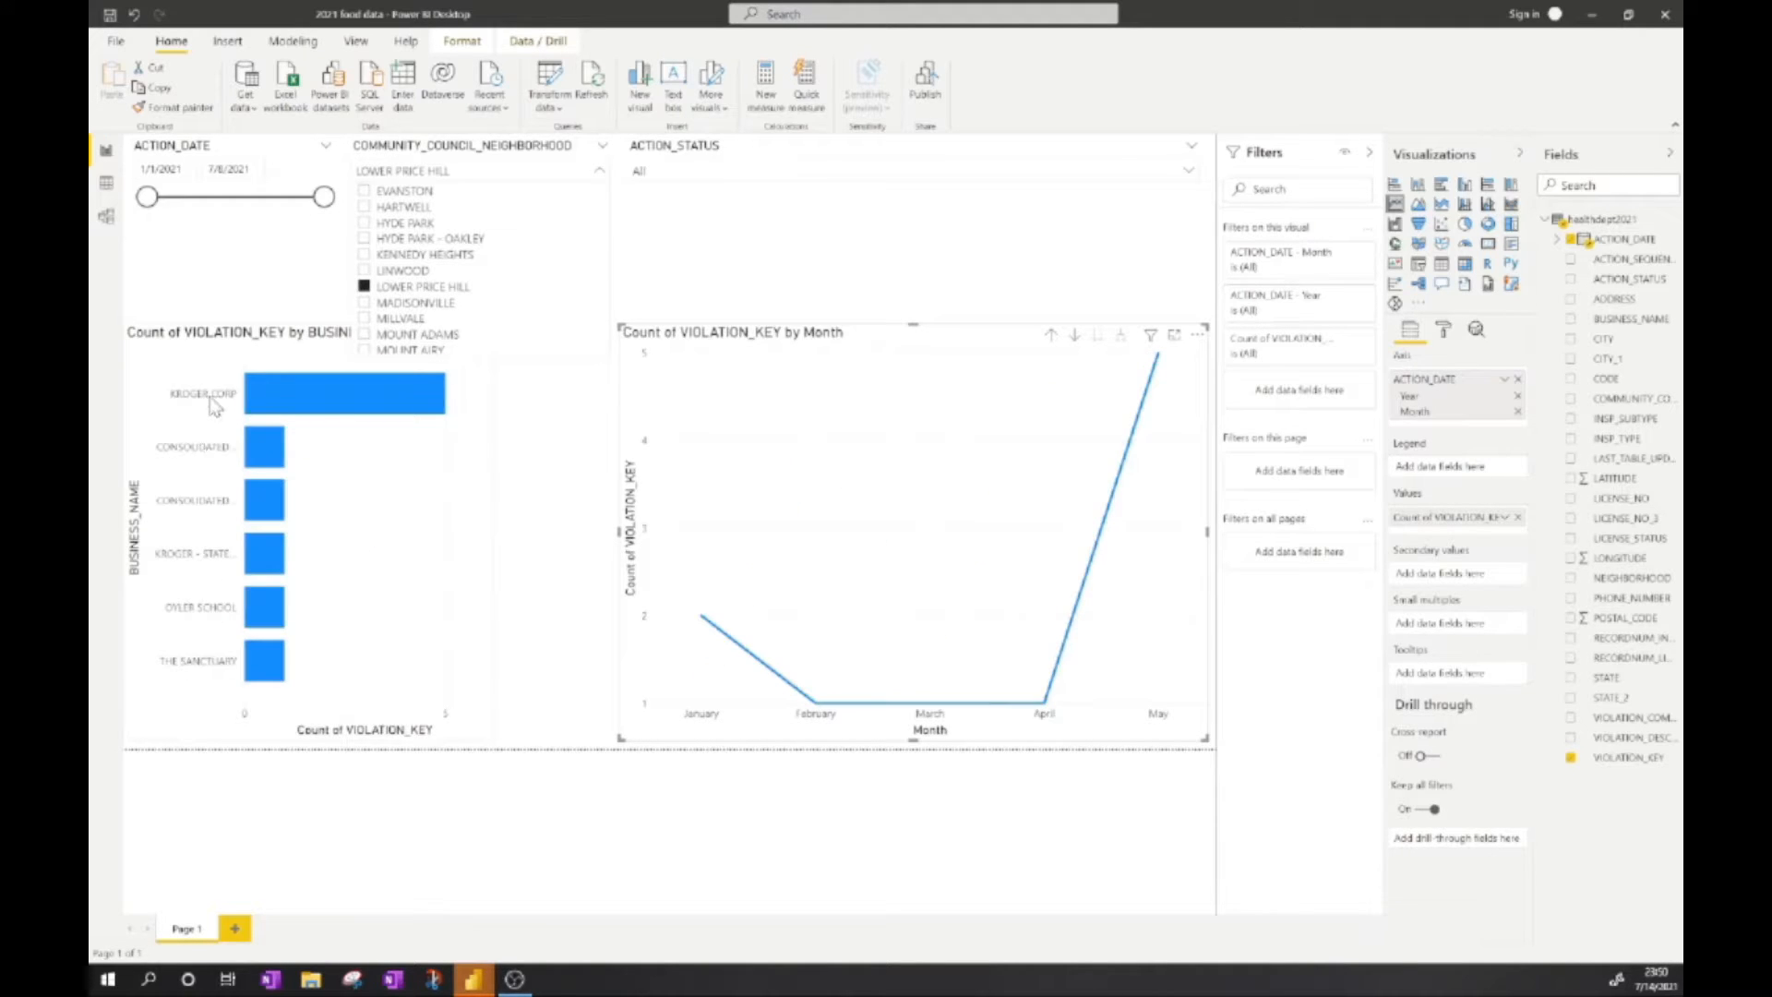
Cross-filter the monthly line chart by selecting KROGER CORP and the CONSOLIDATED businesses one at a time in the business bar chart
{"action": "left_click", "coordinate": [218, 397]}
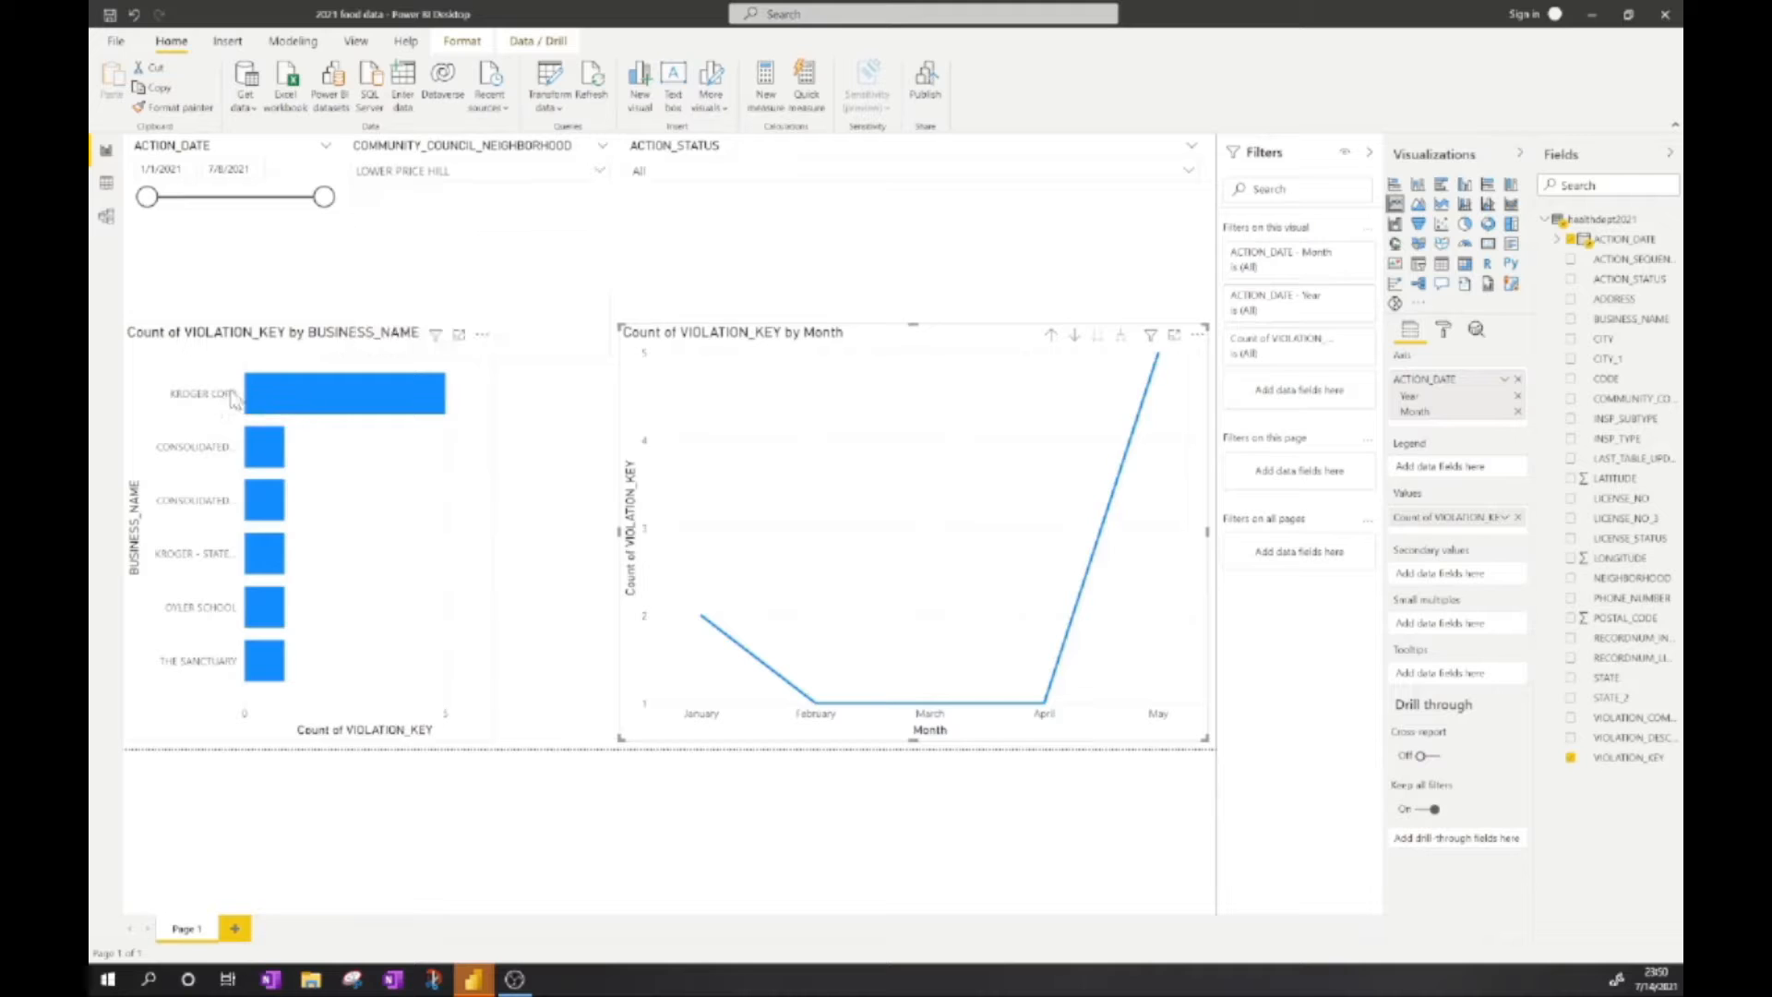
{"action": "left_click", "coordinate": [273, 399]}
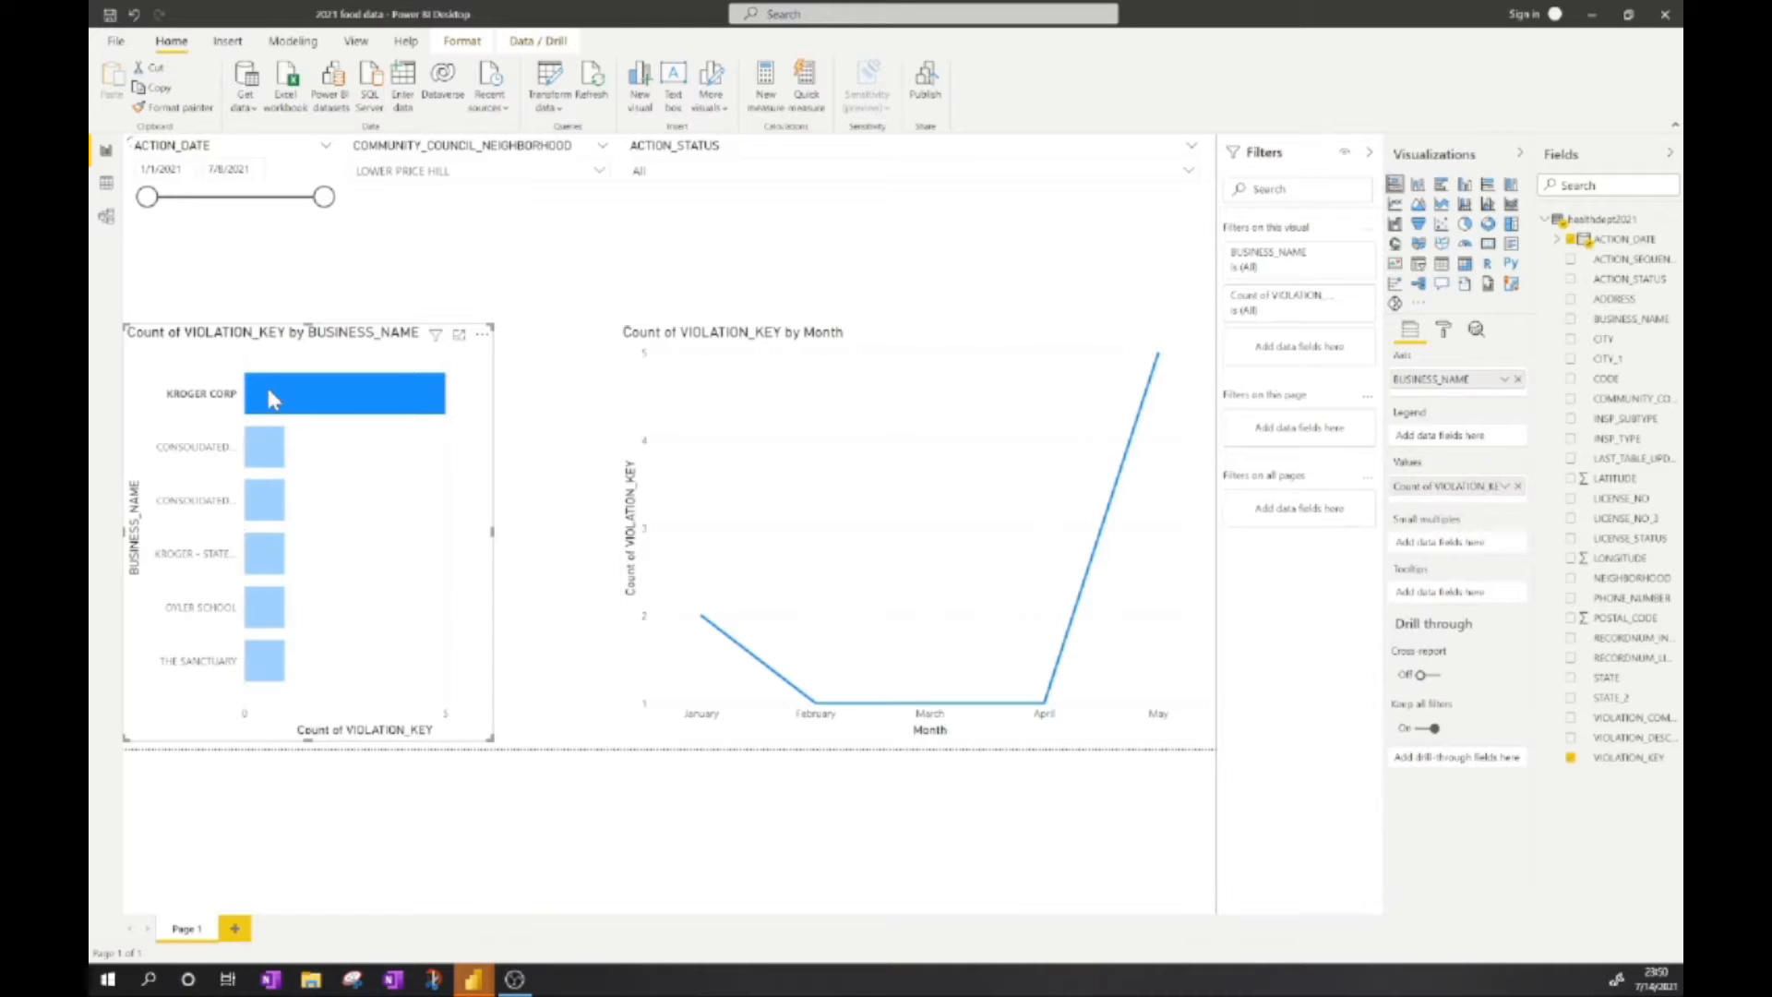
{"action": "left_click", "coordinate": [199, 452]}
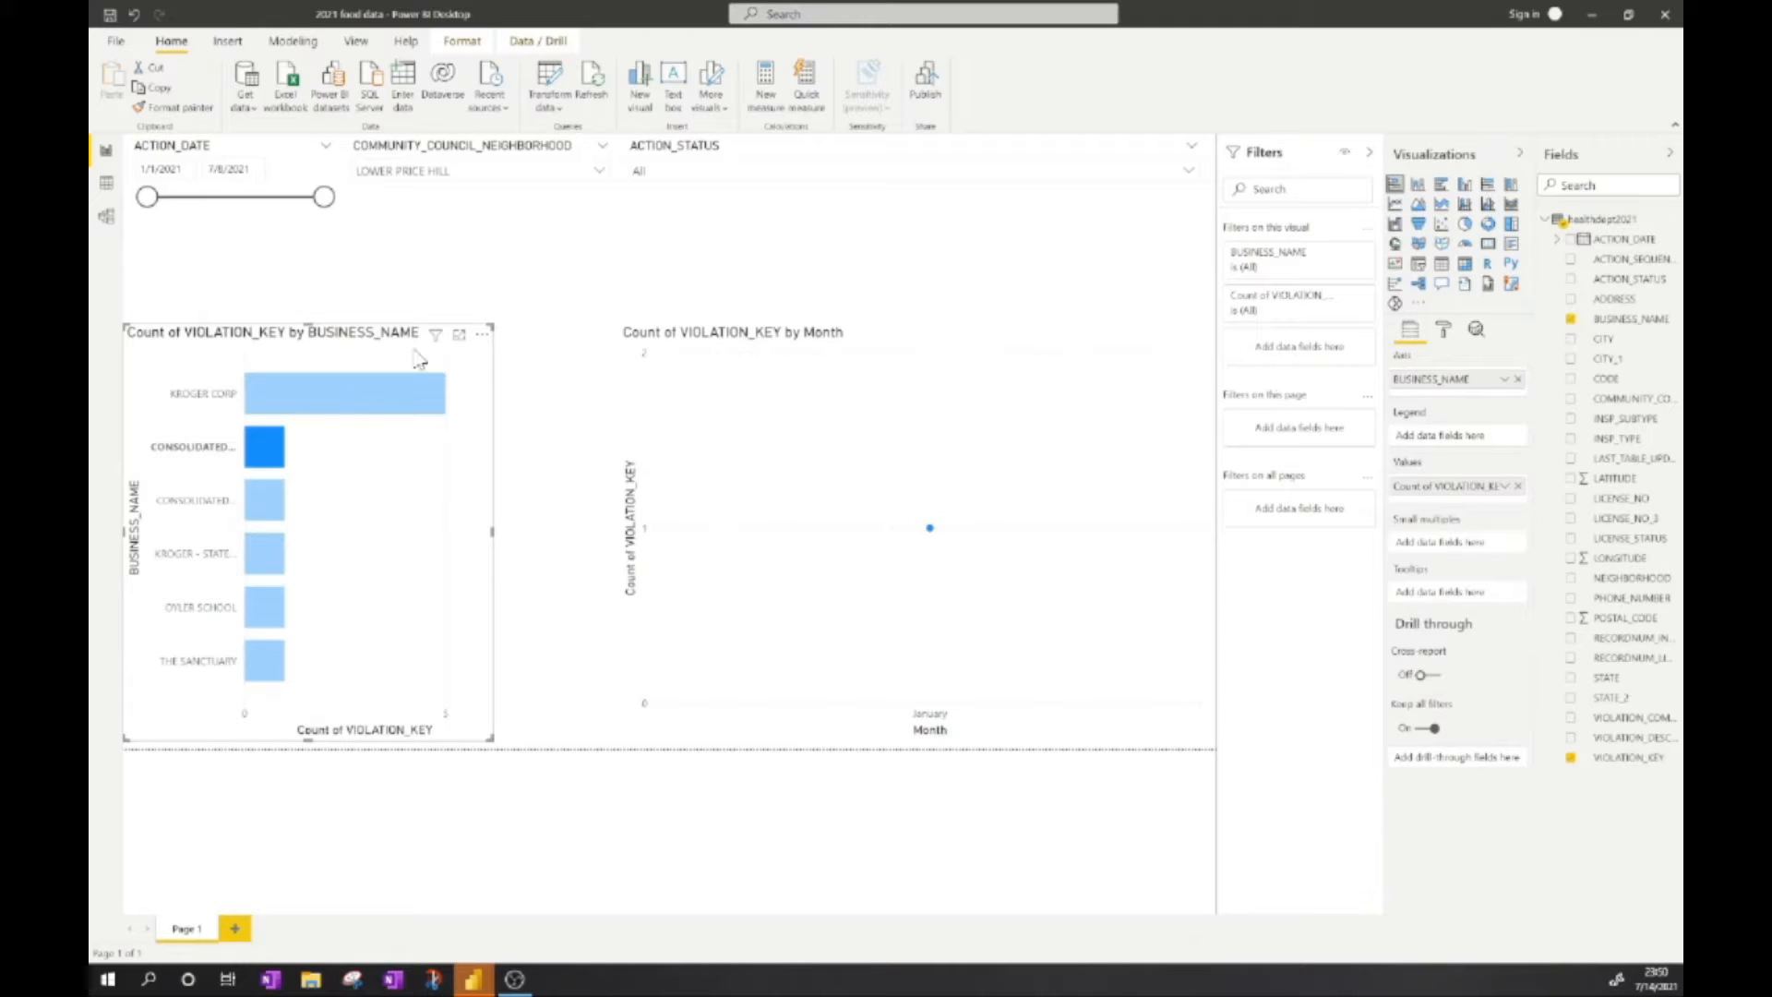
Open the list of neighborhoods in the COMMUNITY_COUNCIL_NEIGHBORHOOD slicer
{"action": "left_click", "coordinate": [600, 172]}
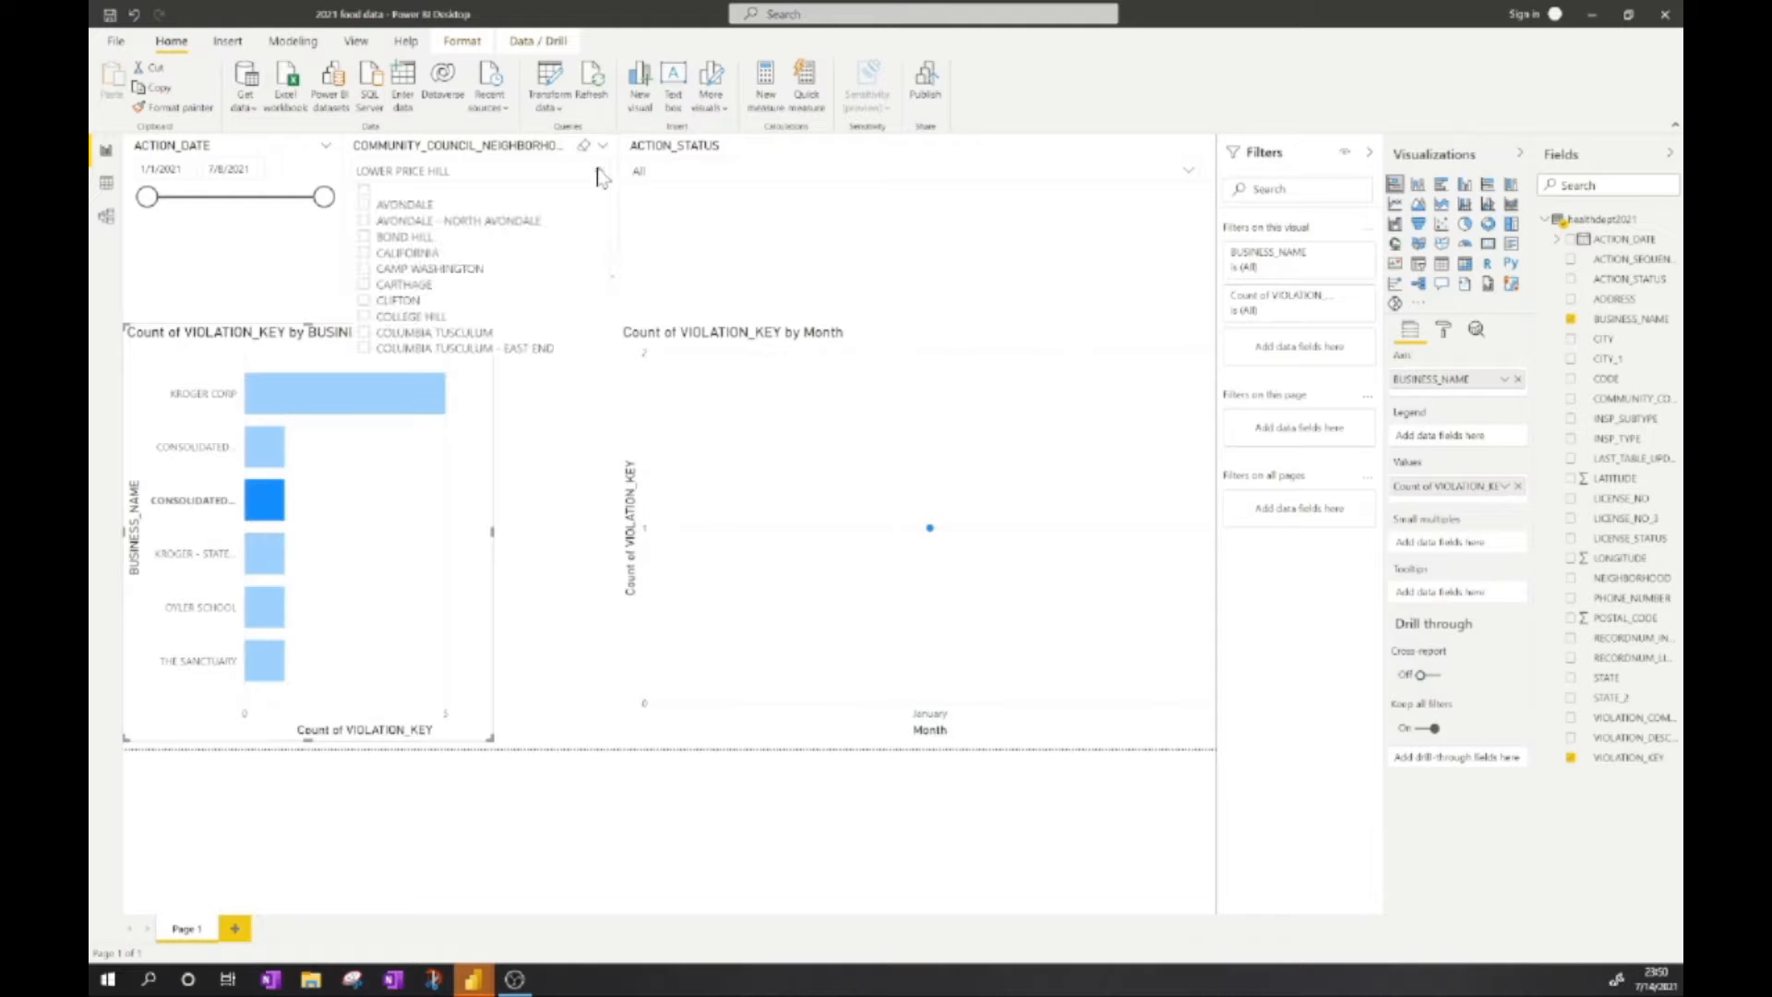